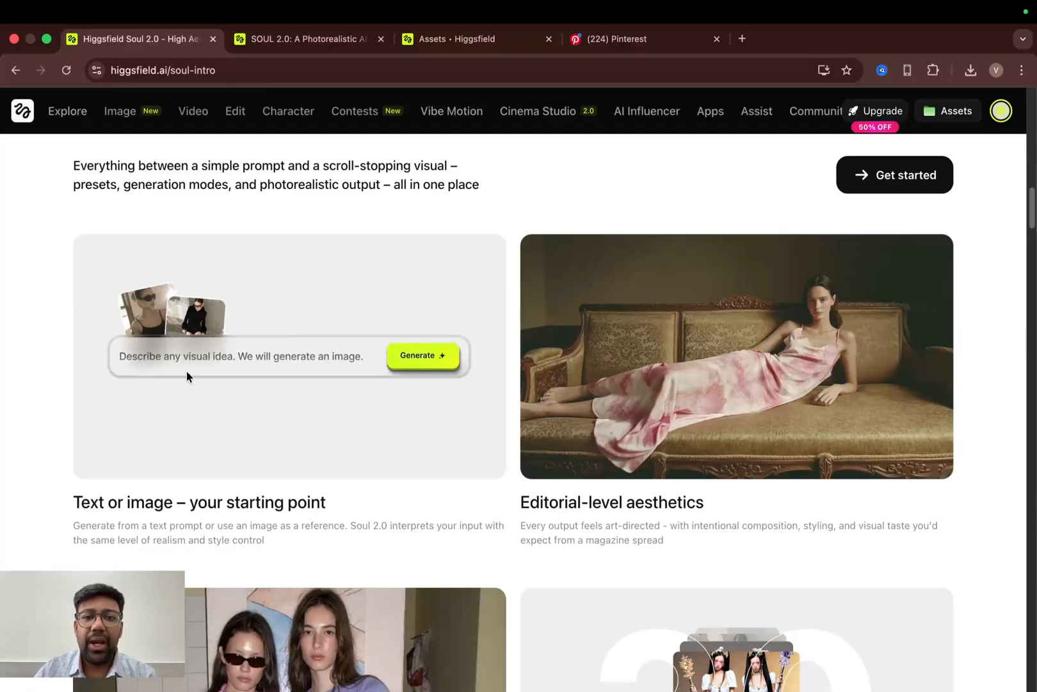
- Scroll through the Soul 2.0 introduction page to review its features, Soul ID section and preset library
scroll(187, 371, down, 6)
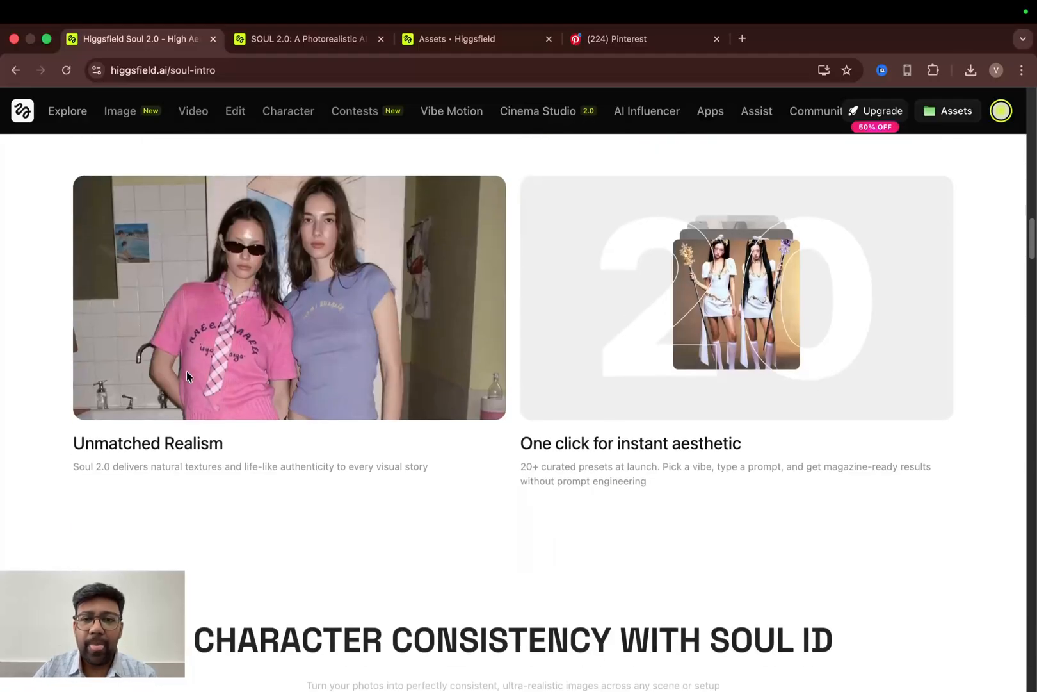
scroll(484, 376, down, 15)
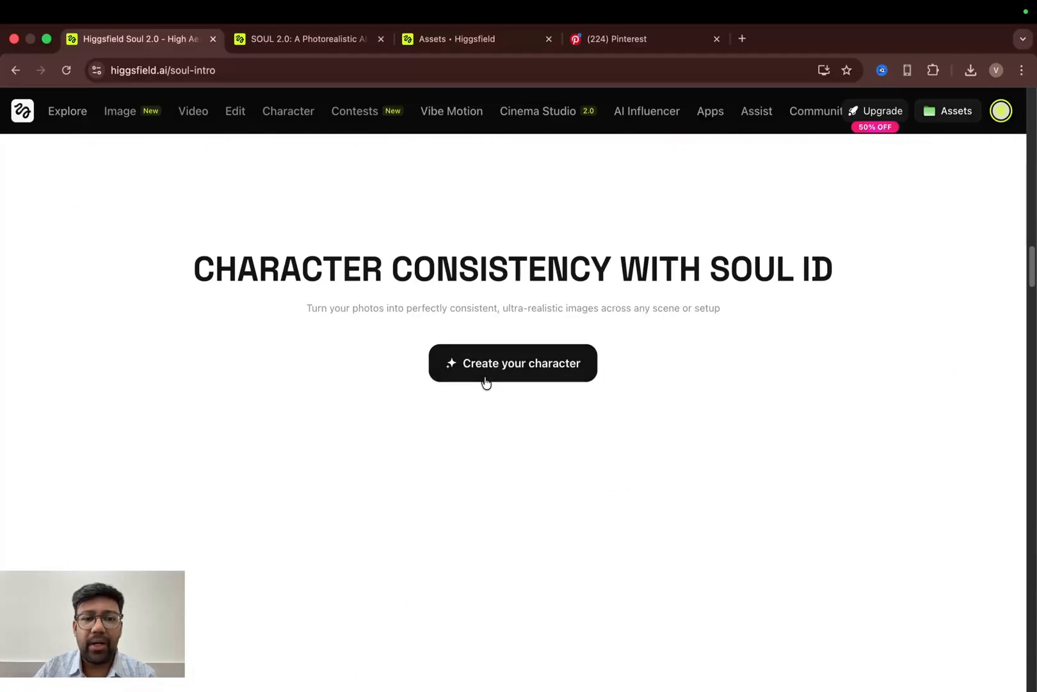
scroll(484, 381, up, 6)
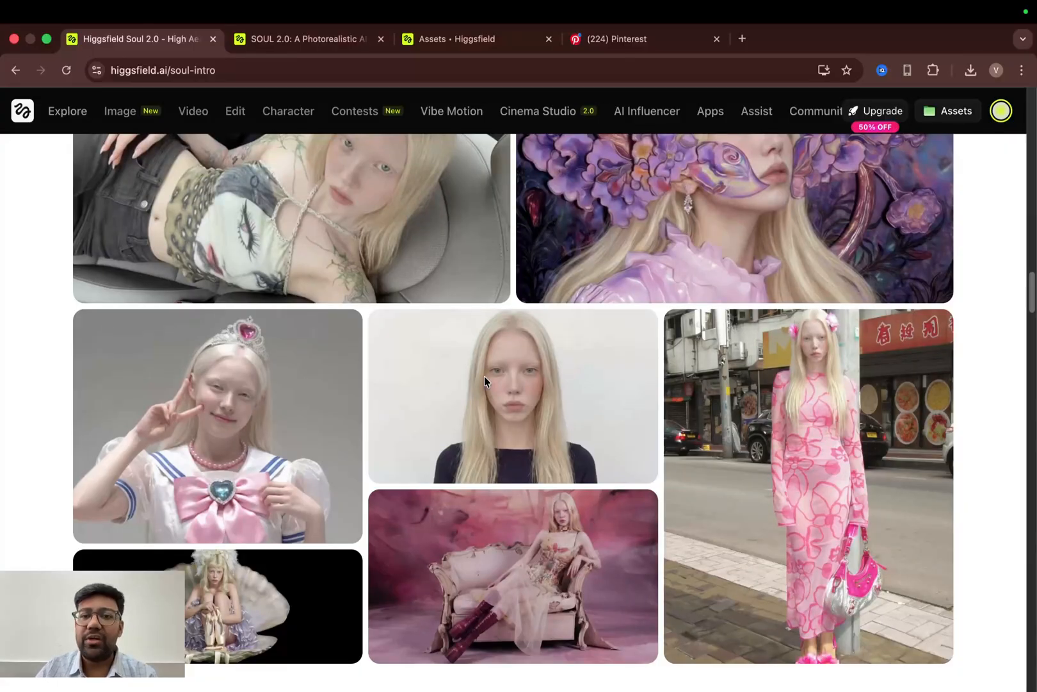
scroll(484, 376, down, 6)
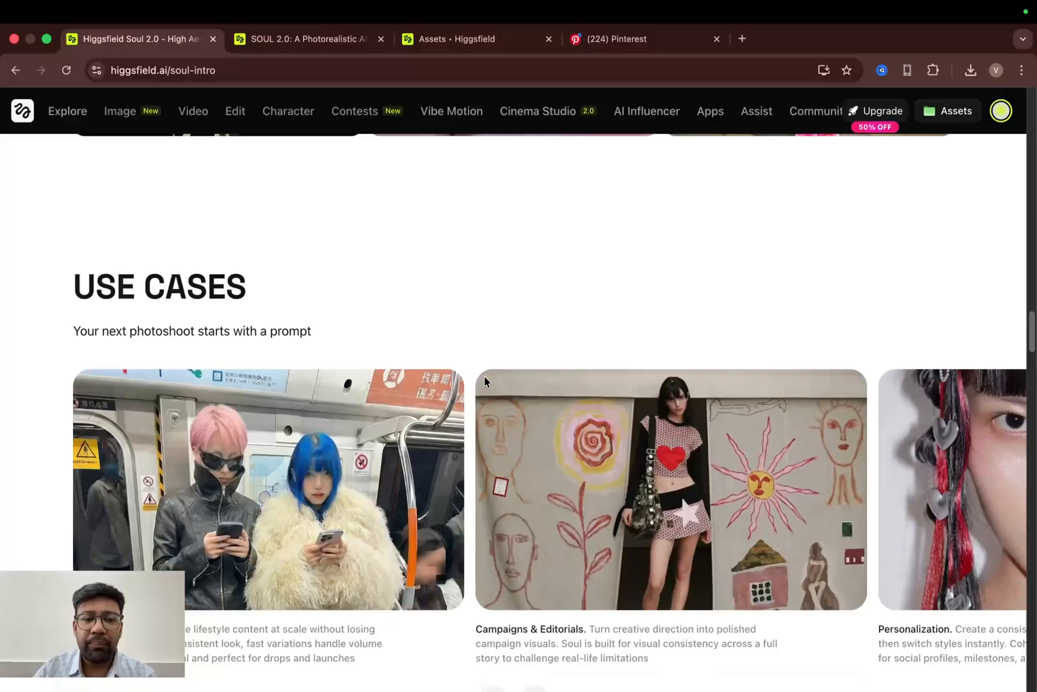
scroll(484, 376, down, 2)
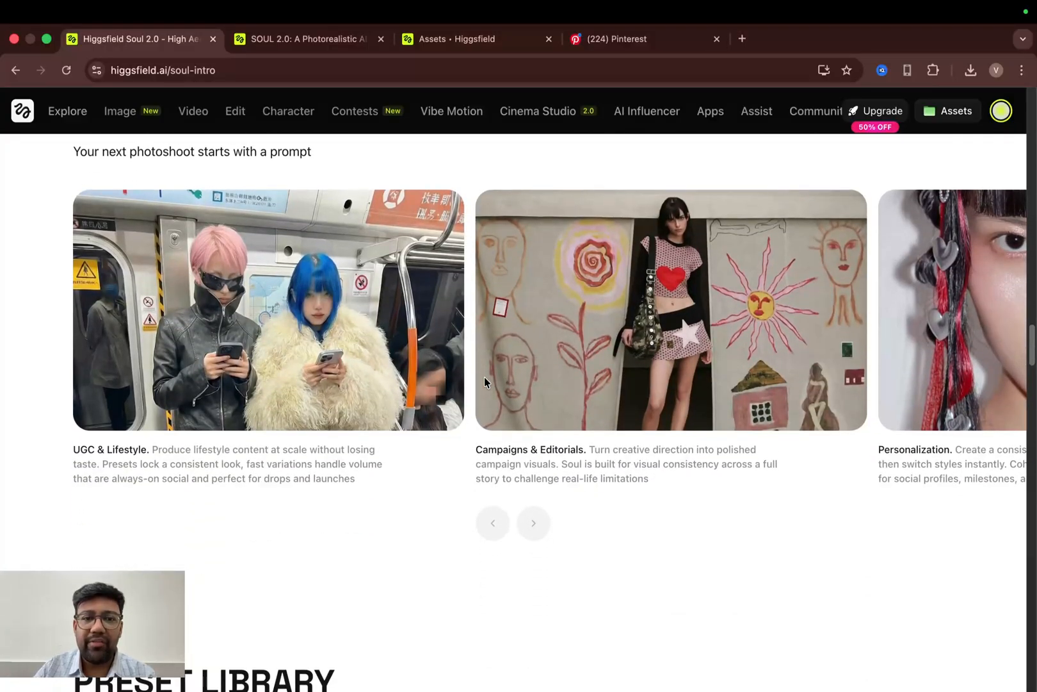
scroll(485, 382, down, 6)
scroll(485, 382, down, 3)
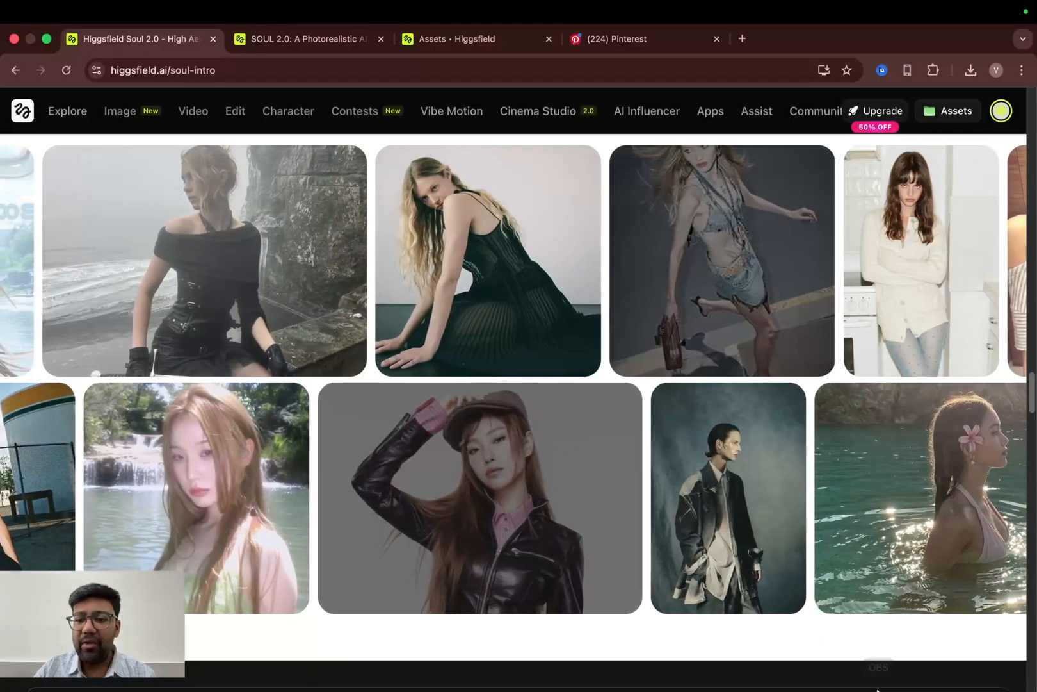
- Play the 6.mp4 sample comparison clip in OmniPlayer, close the player and return to the browser
click(845, 667)
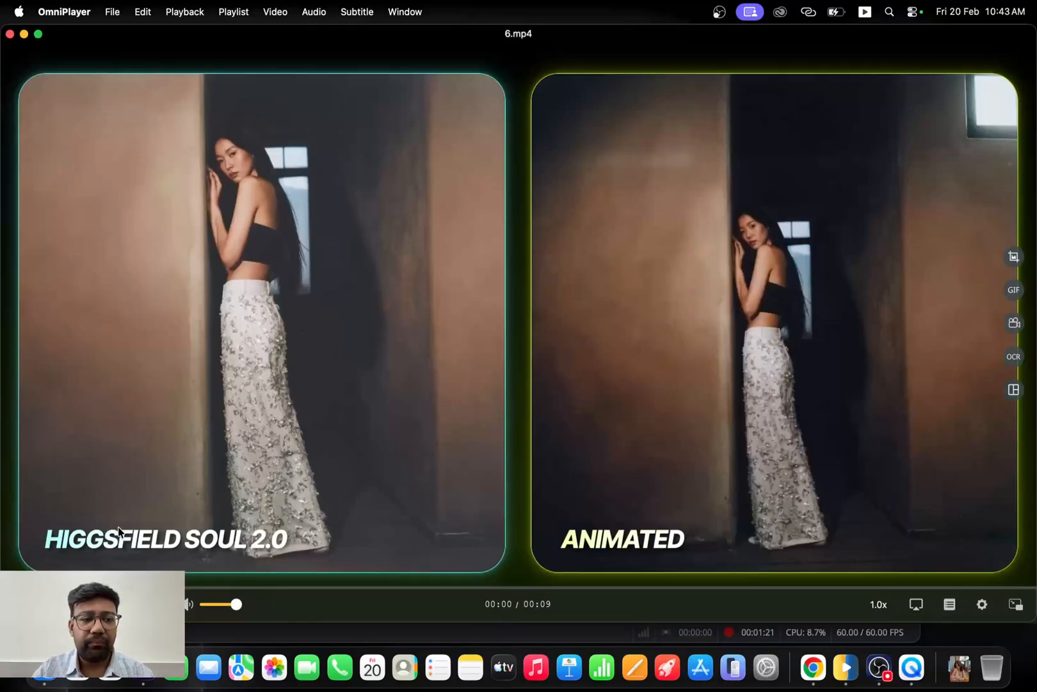
key(space)
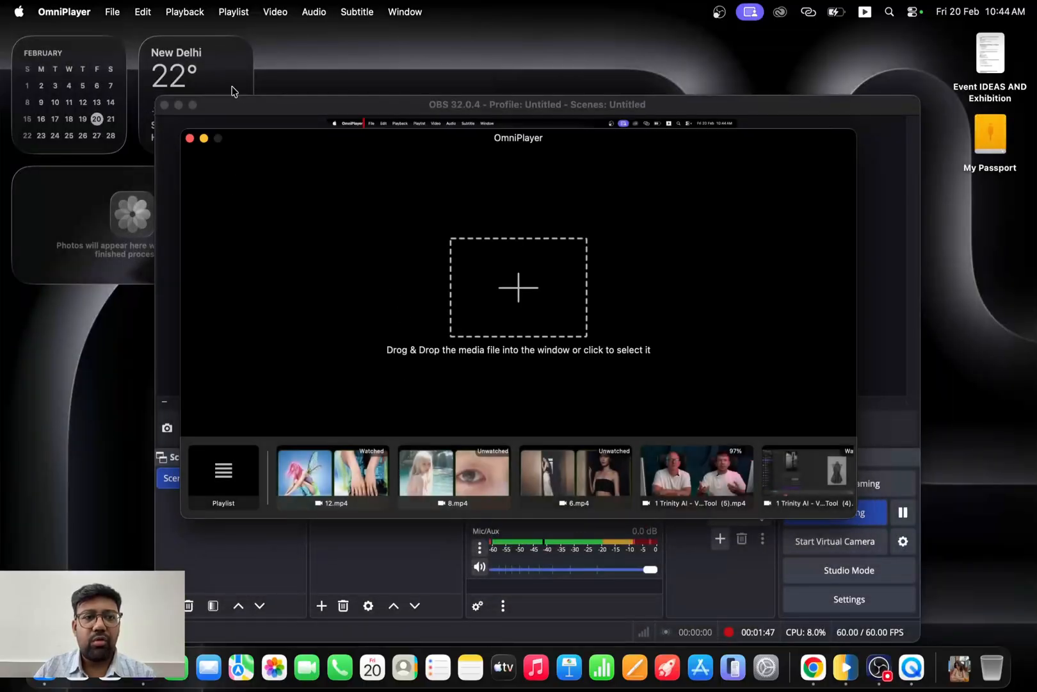
click(189, 138)
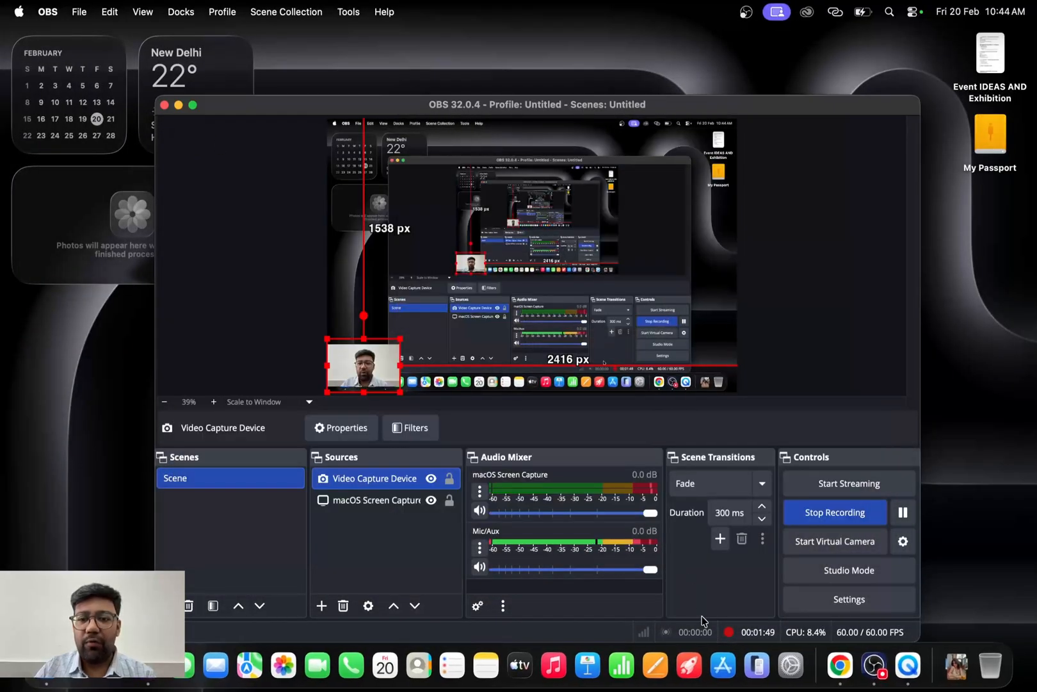
click(832, 665)
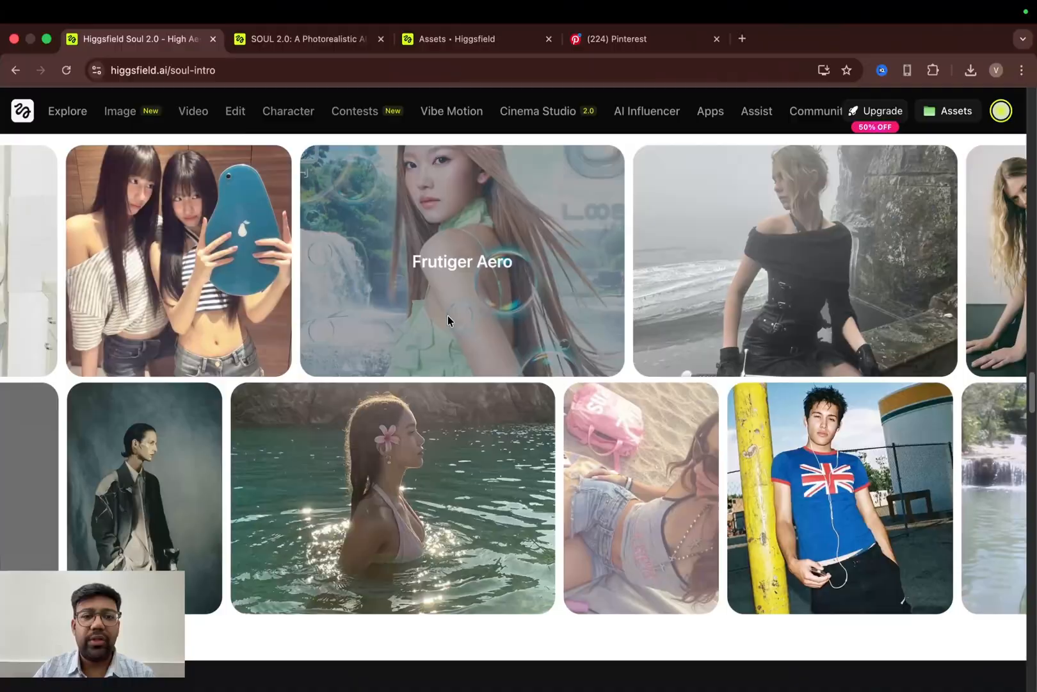
- Switch to the SOUL 2.0 blog article tab and read through its presets, Soul Reference and Soul ID sections
mouse_move(301, 107)
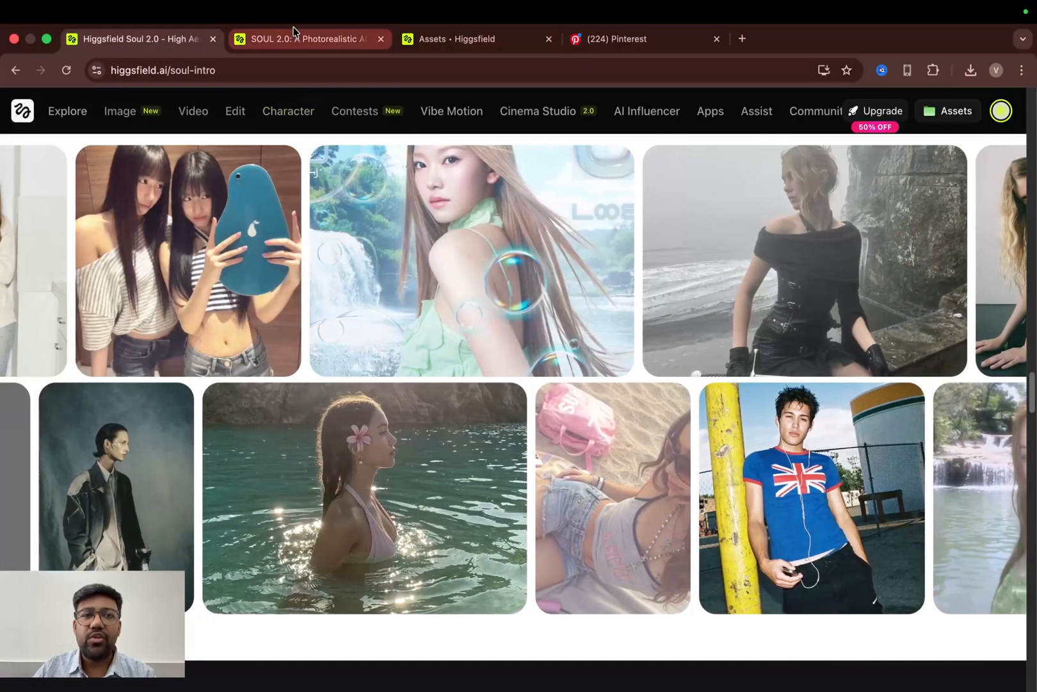
click(294, 38)
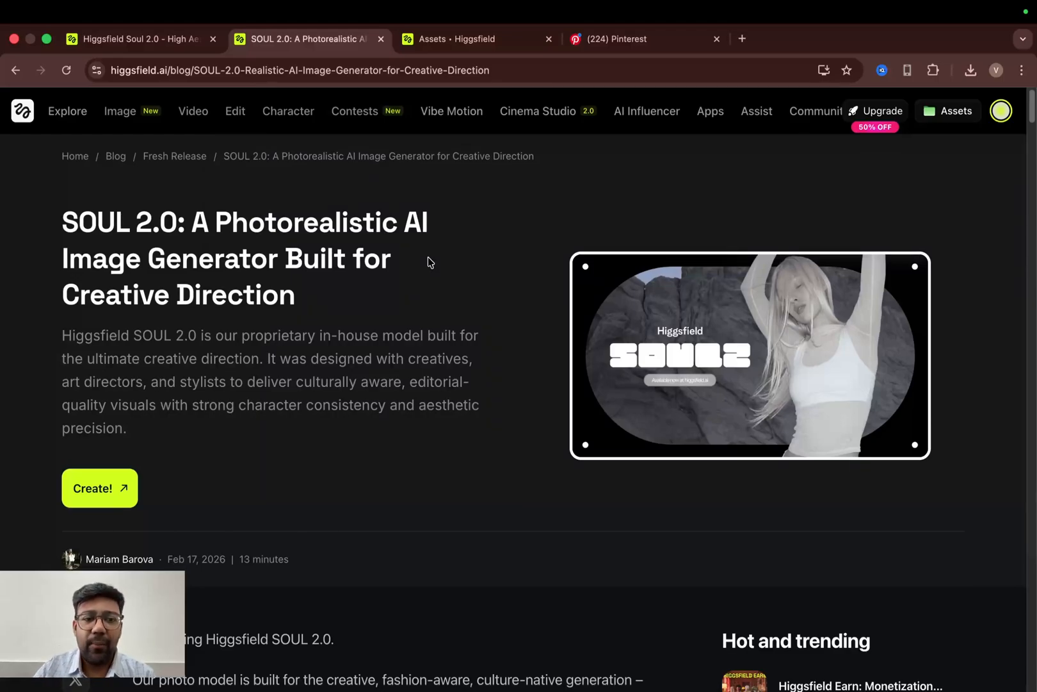
scroll(428, 259, down, 15)
scroll(431, 303, down, 6)
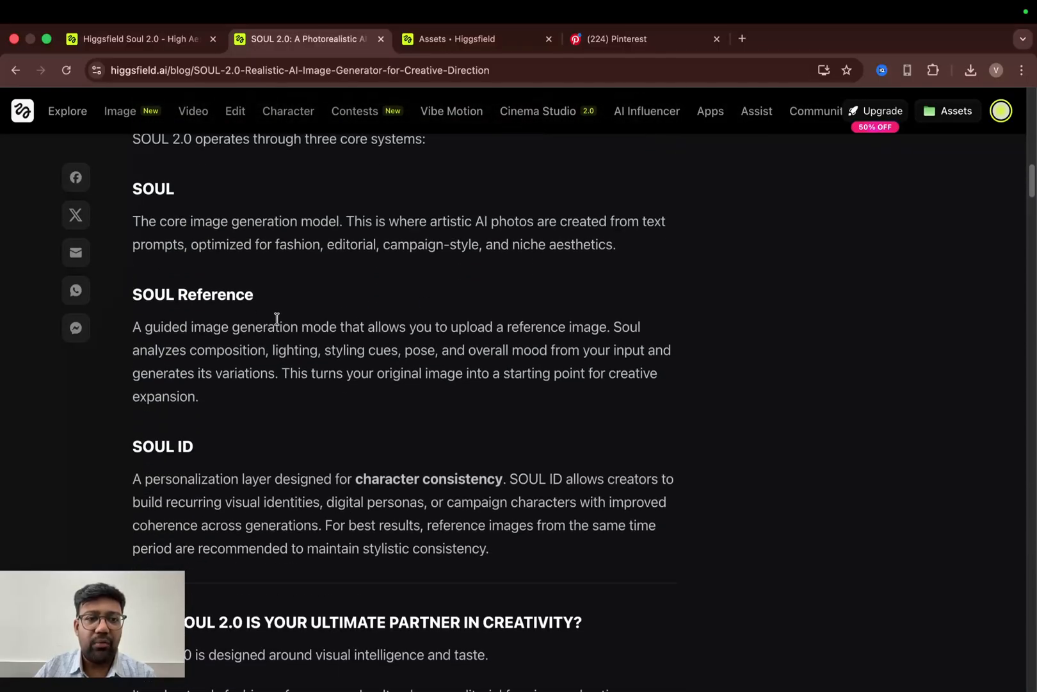
scroll(241, 439, down, 15)
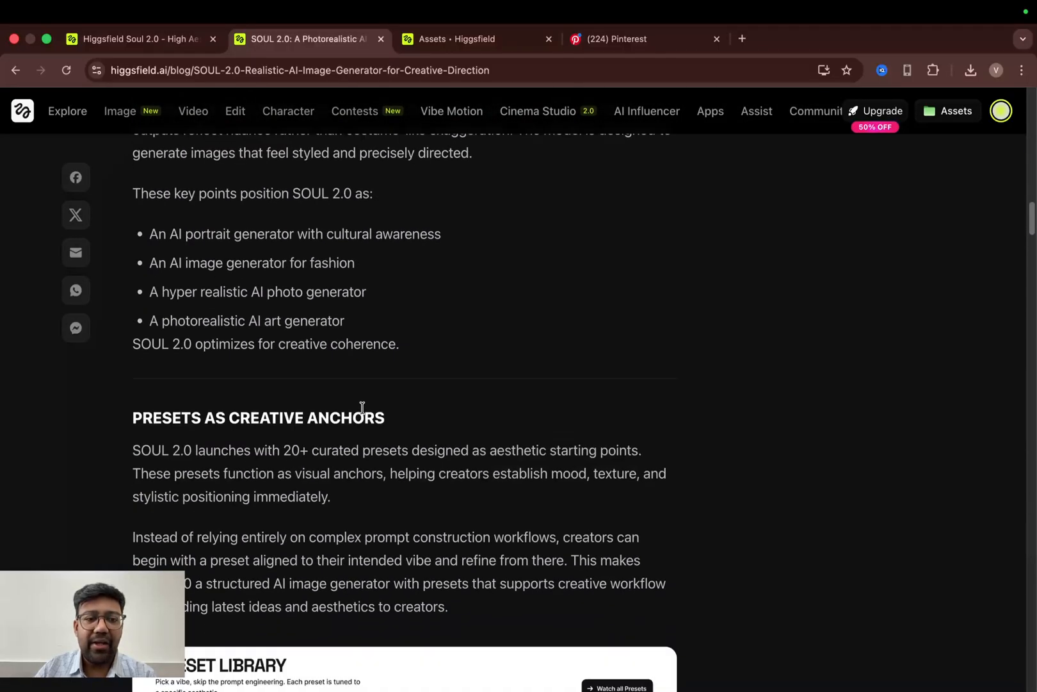
scroll(362, 408, down, 2)
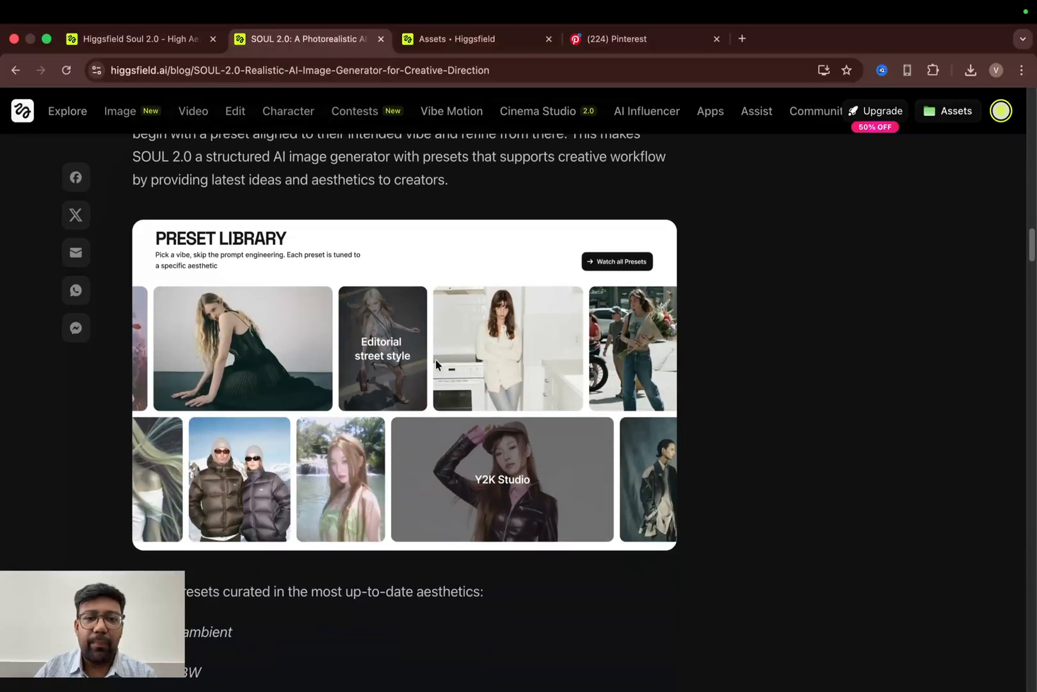
scroll(476, 384, down, 4)
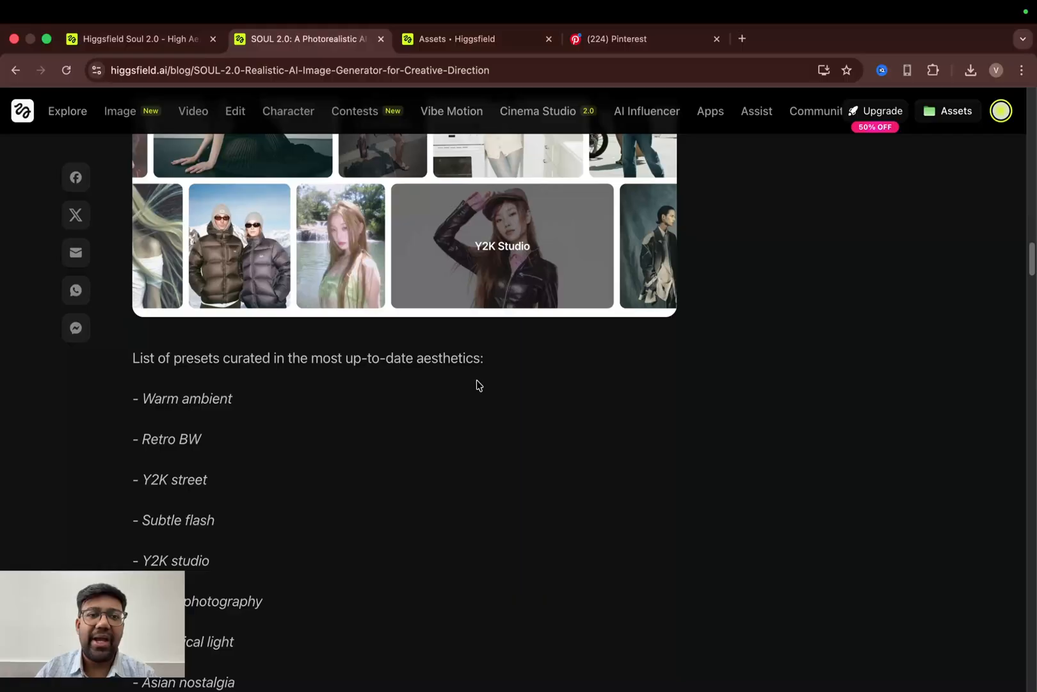
scroll(477, 380, down, 20)
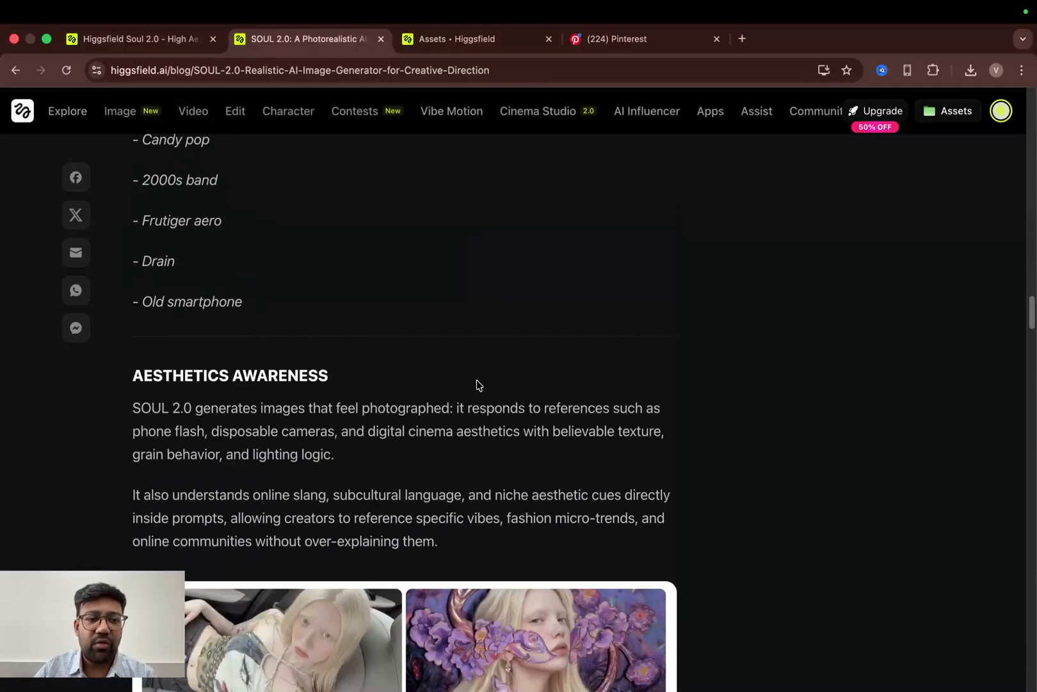
scroll(477, 380, down, 13)
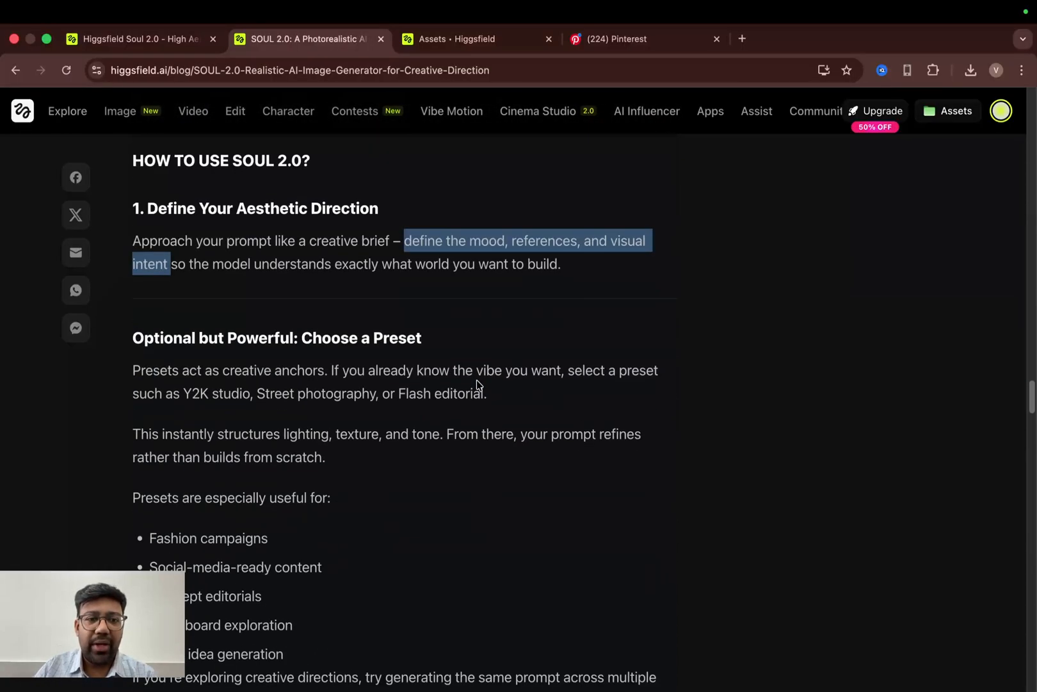
scroll(449, 322, down, 4)
scroll(449, 322, up, 9)
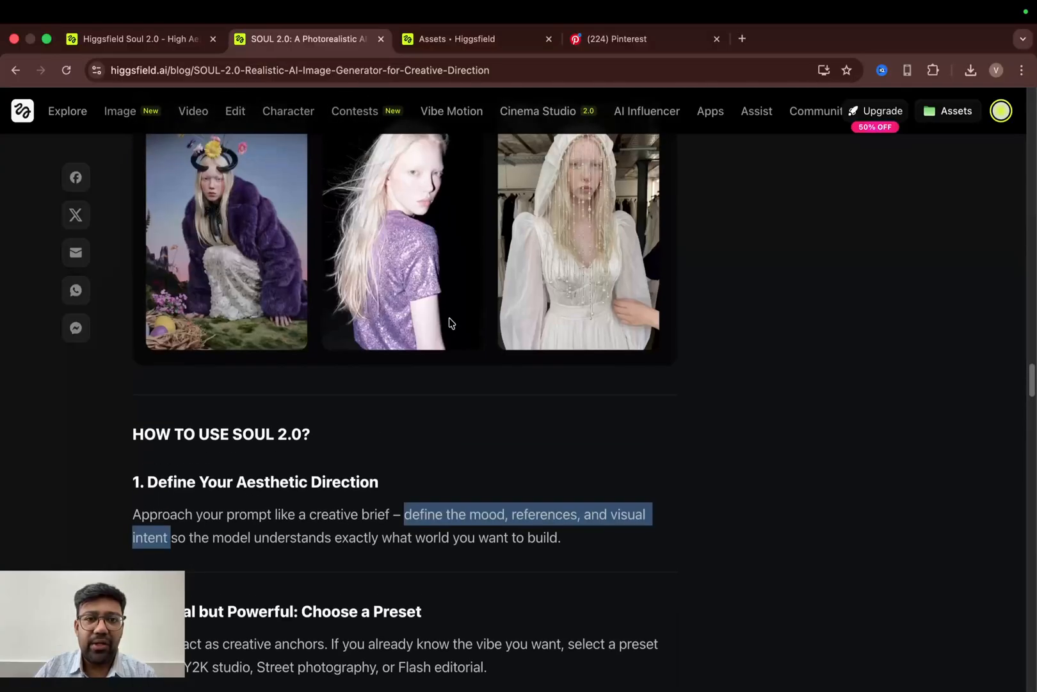
scroll(506, 486, down, 1)
scroll(523, 473, down, 4)
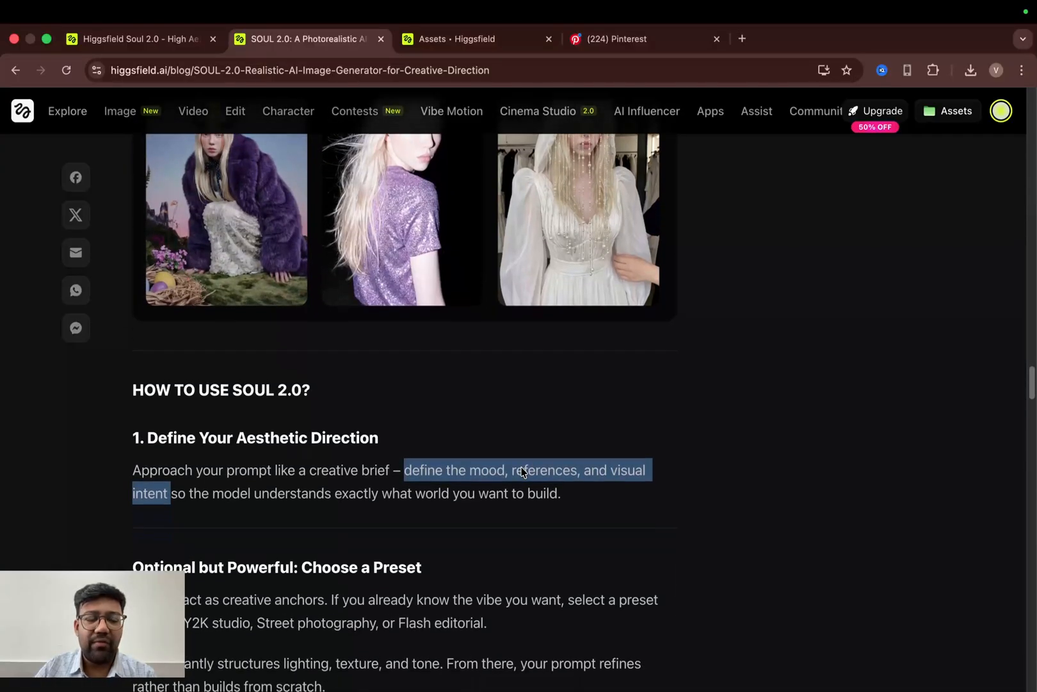
scroll(512, 465, down, 8)
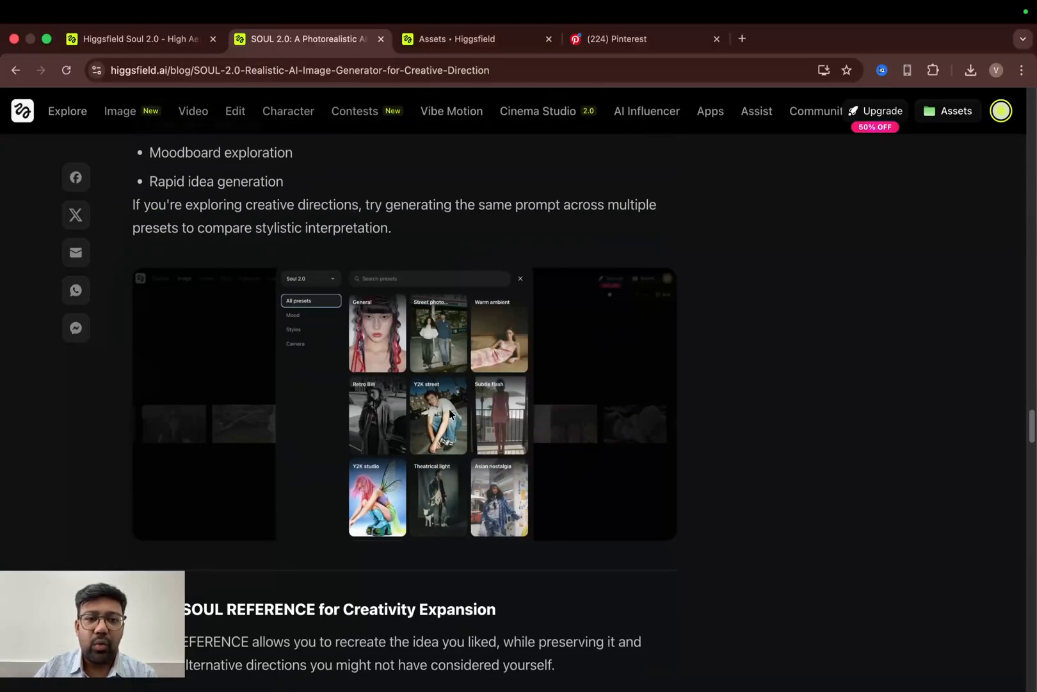
scroll(454, 435, down, 11)
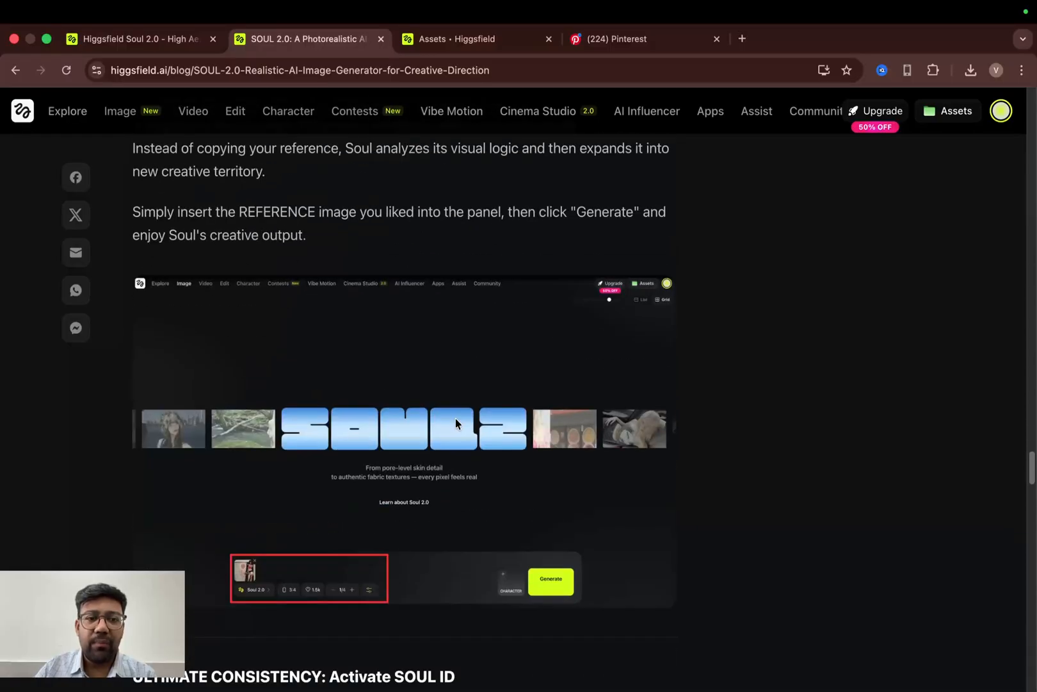
scroll(455, 418, down, 12)
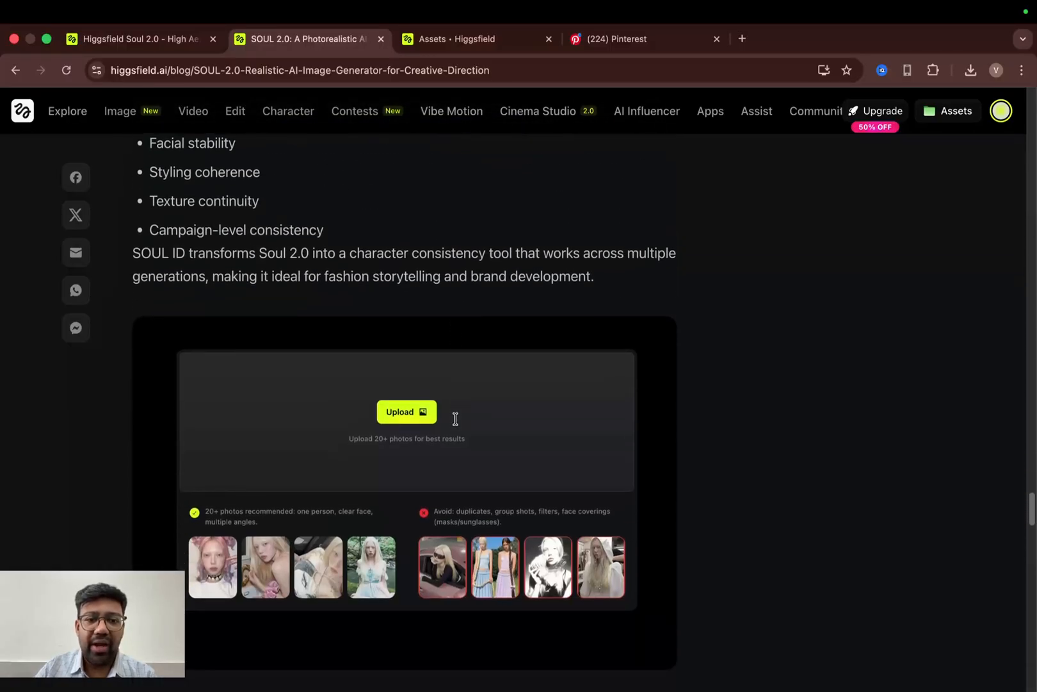
scroll(404, 409, down, 13)
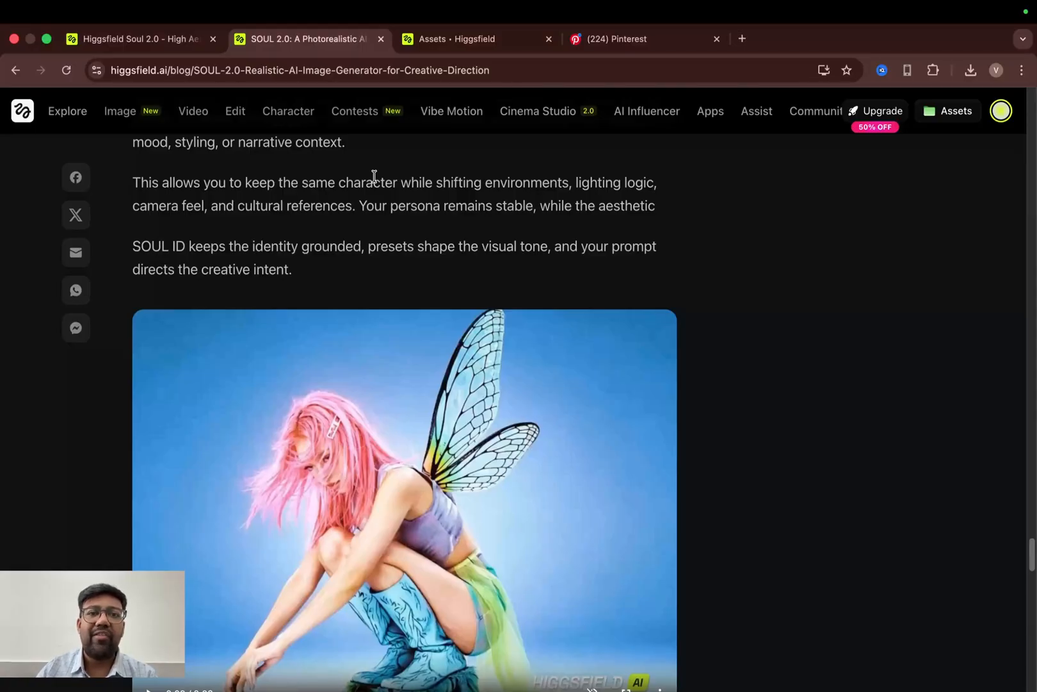
- Switch to the Assets tab and browse the generated images in the character's personal project
click(462, 39)
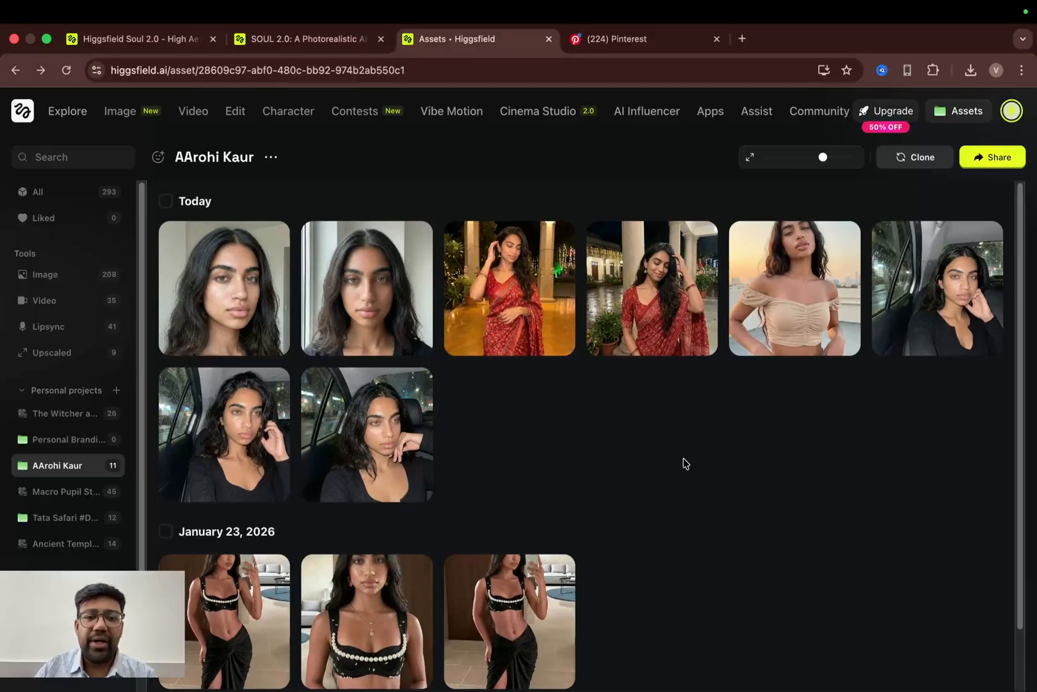
scroll(683, 460, down, 2)
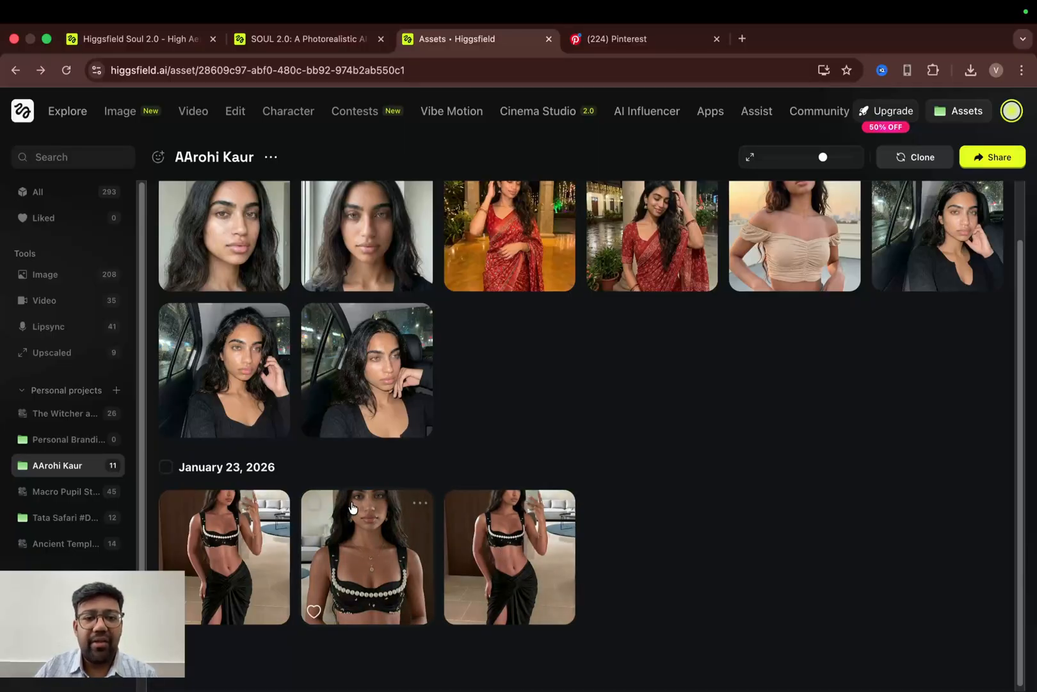
scroll(330, 522, up, 1)
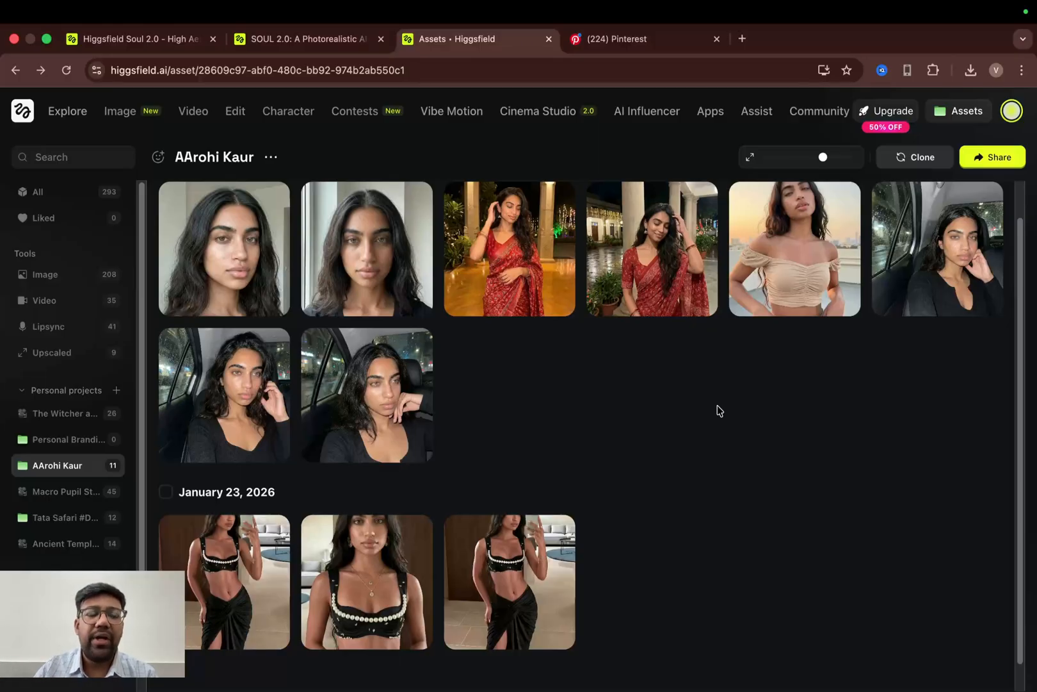
- Open the Soul ID Character page, view the new-character upload screen, then return to the Characters page
mouse_move(283, 115)
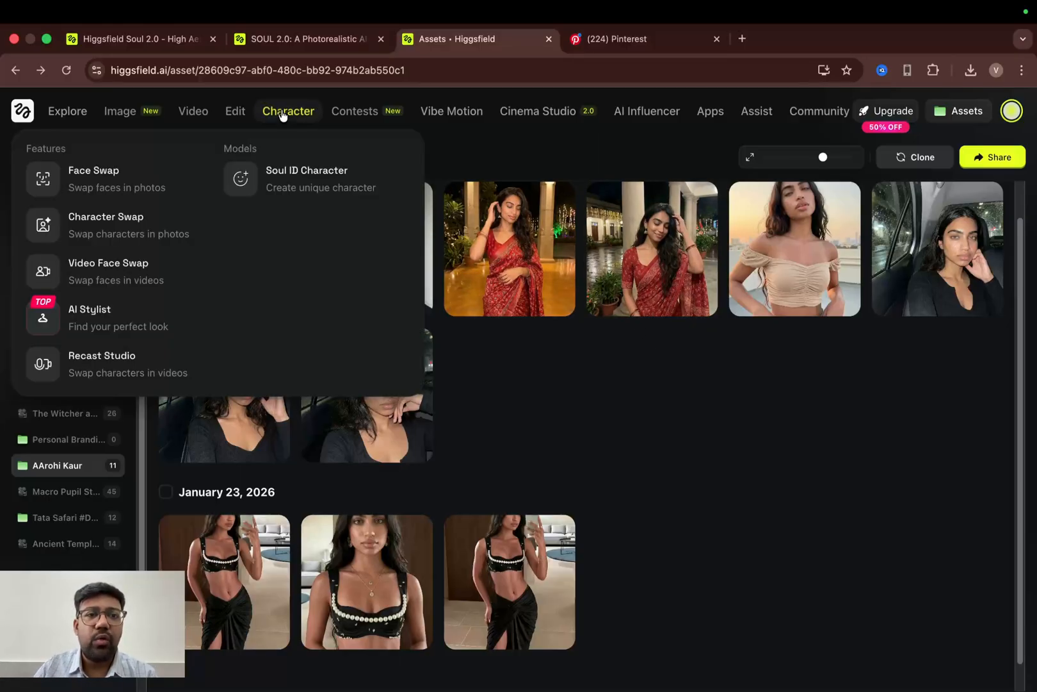
click(300, 182)
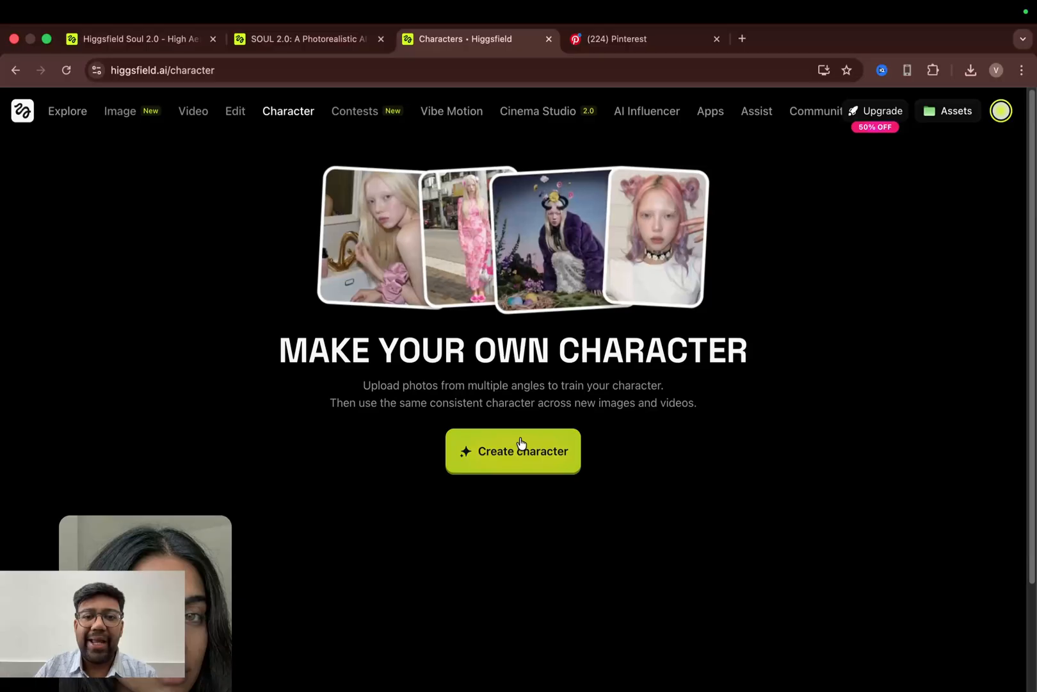
scroll(521, 442, down, 1)
scroll(520, 440, down, 3)
mouse_move(213, 488)
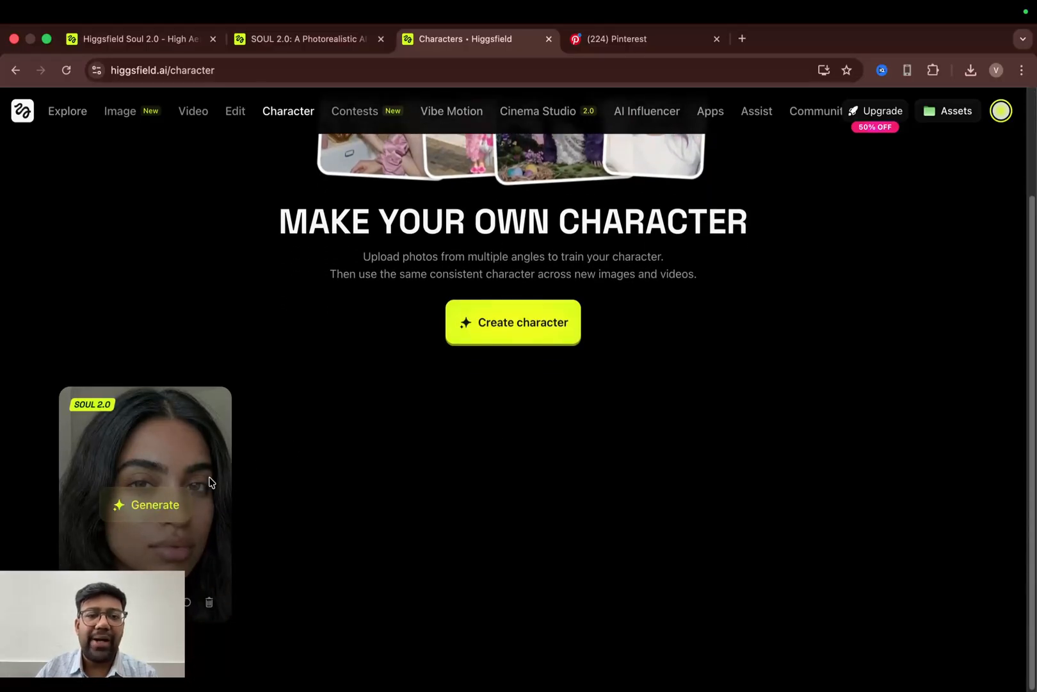
click(512, 338)
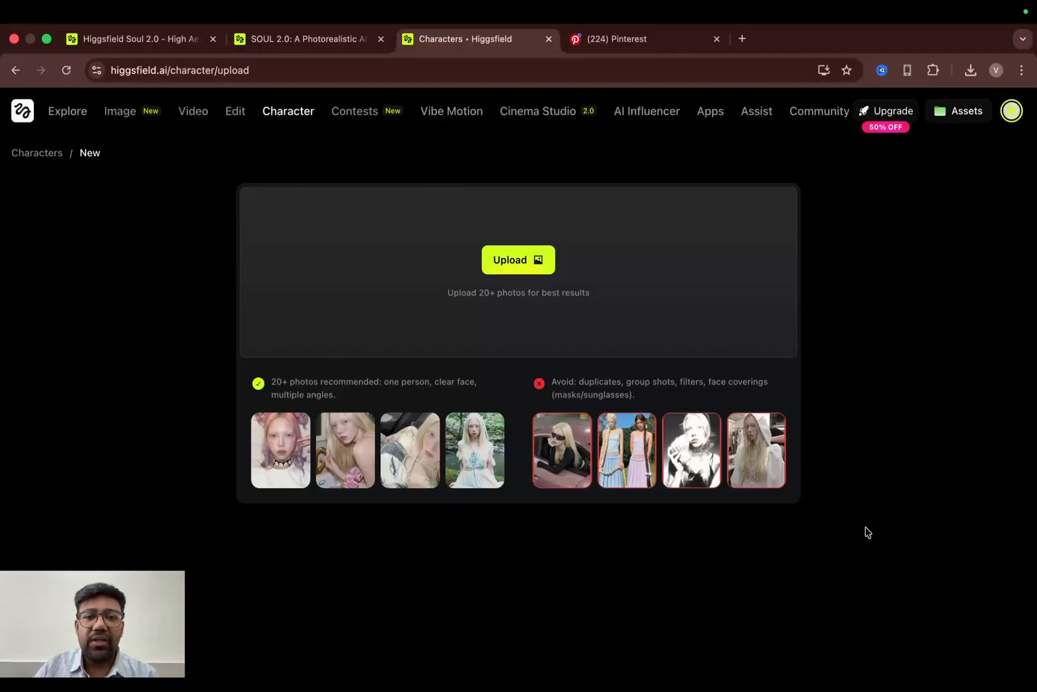
click(44, 153)
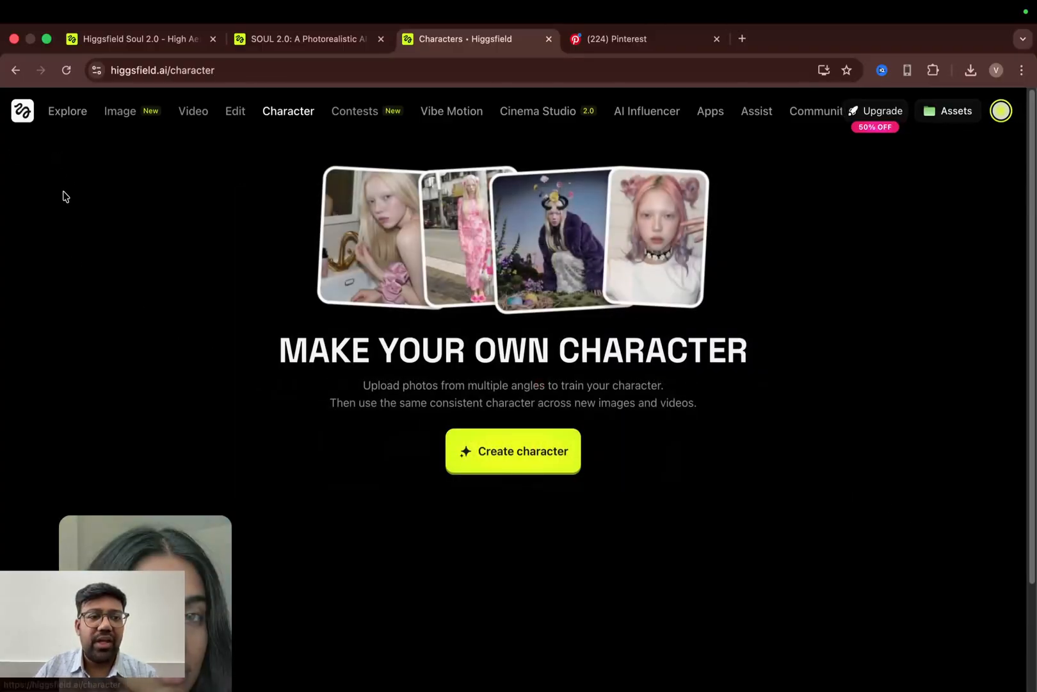
- Open the Higgsfield Soul 2.0 image generation model from the Image menu
scroll(212, 474, down, 3)
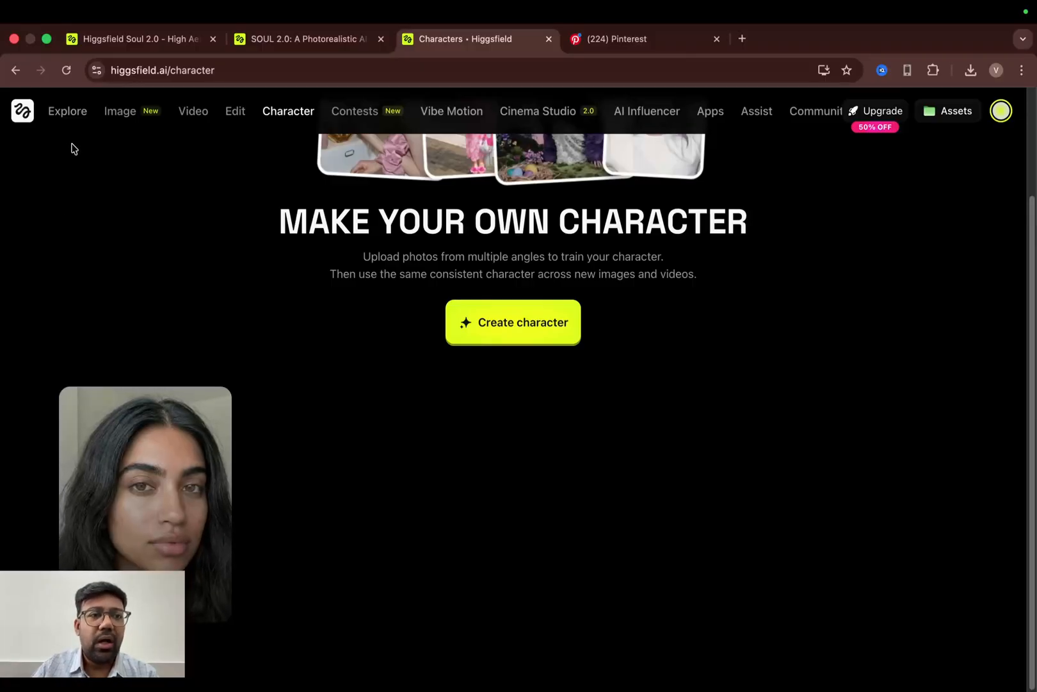
mouse_move(118, 112)
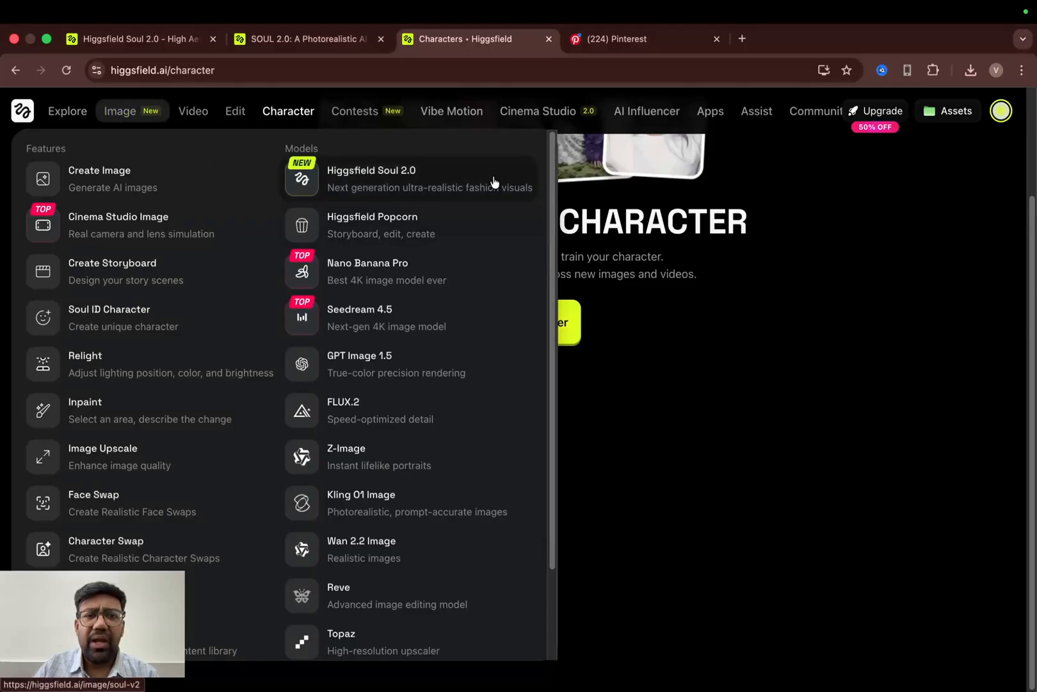
click(415, 192)
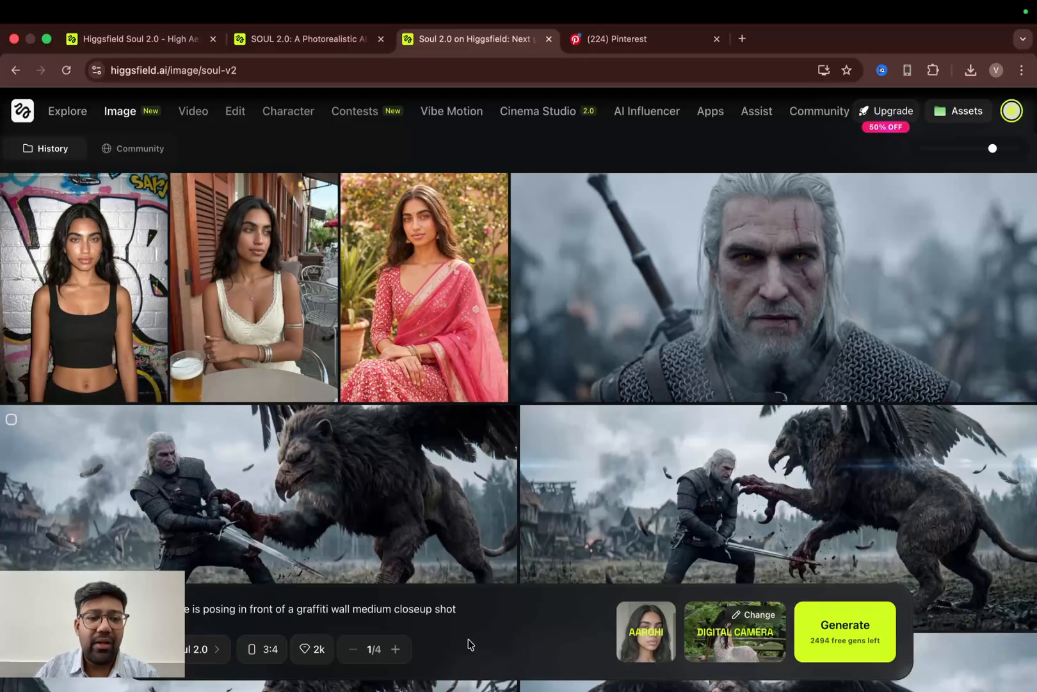
- Clear the existing prompt text and remove the selected character from the prompt bar
drag(492, 610, 160, 609)
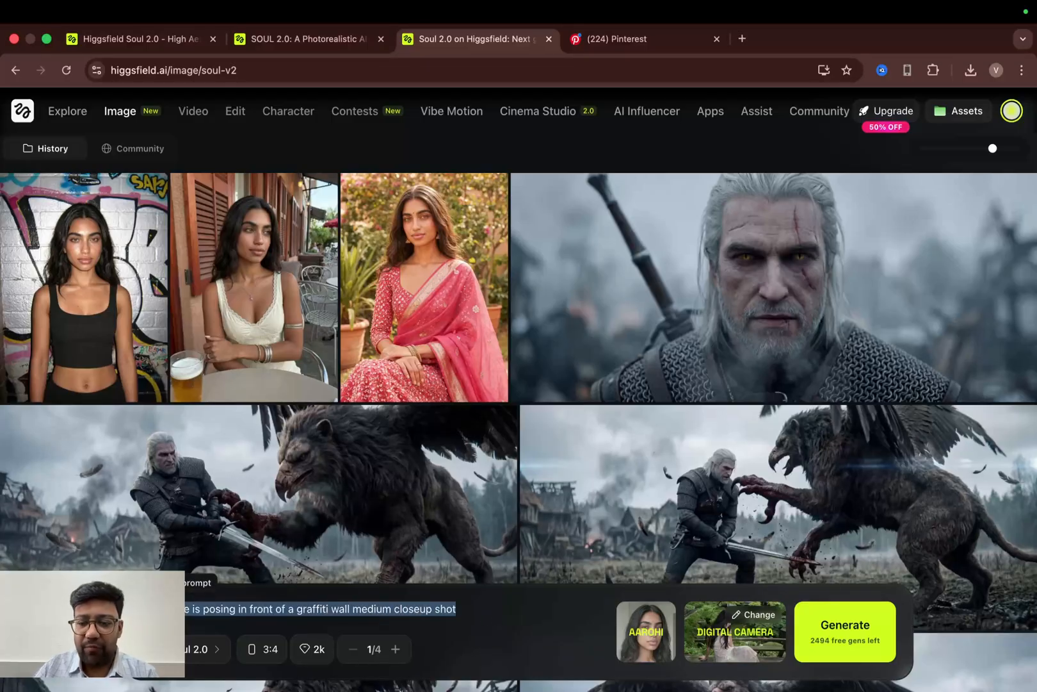
key(BackSpace)
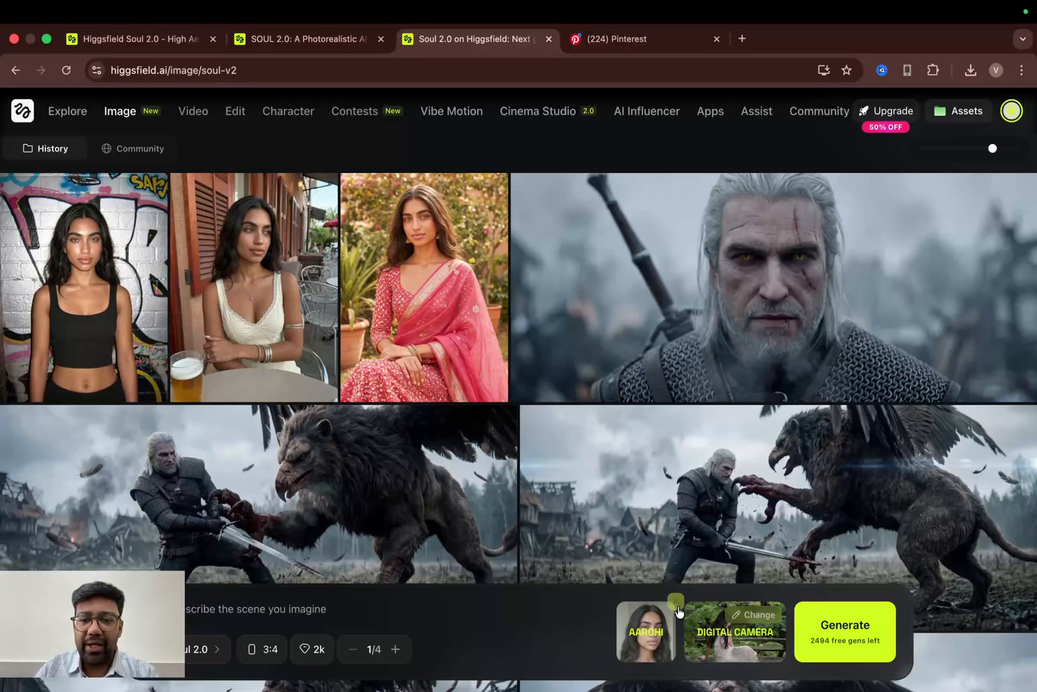
click(672, 605)
- Apply the General preset to the generation
click(752, 614)
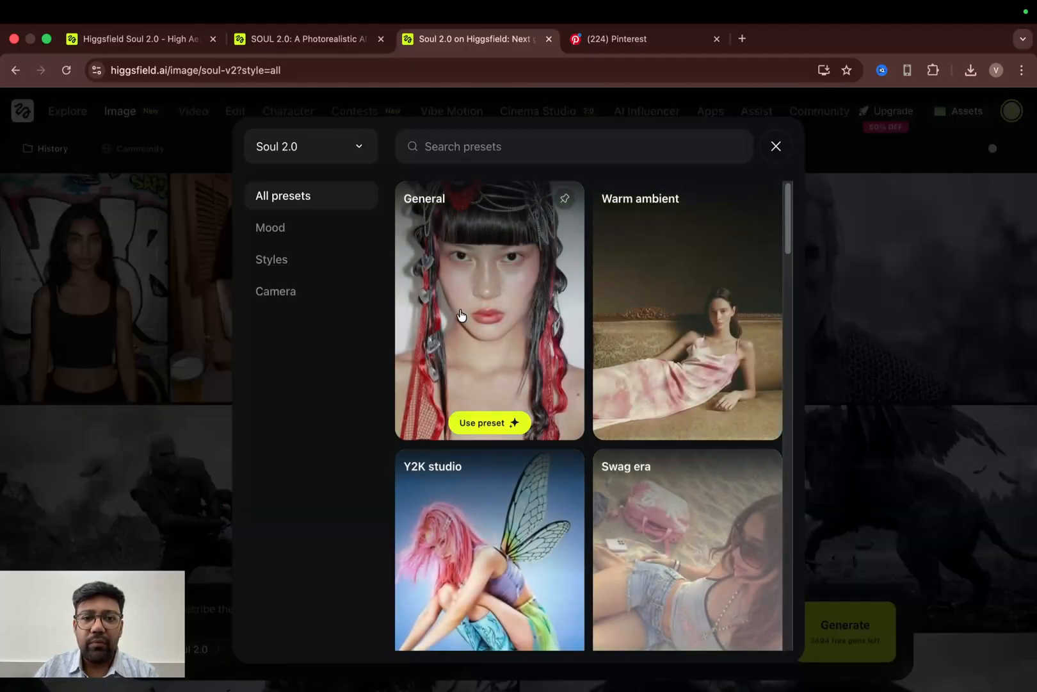
click(461, 317)
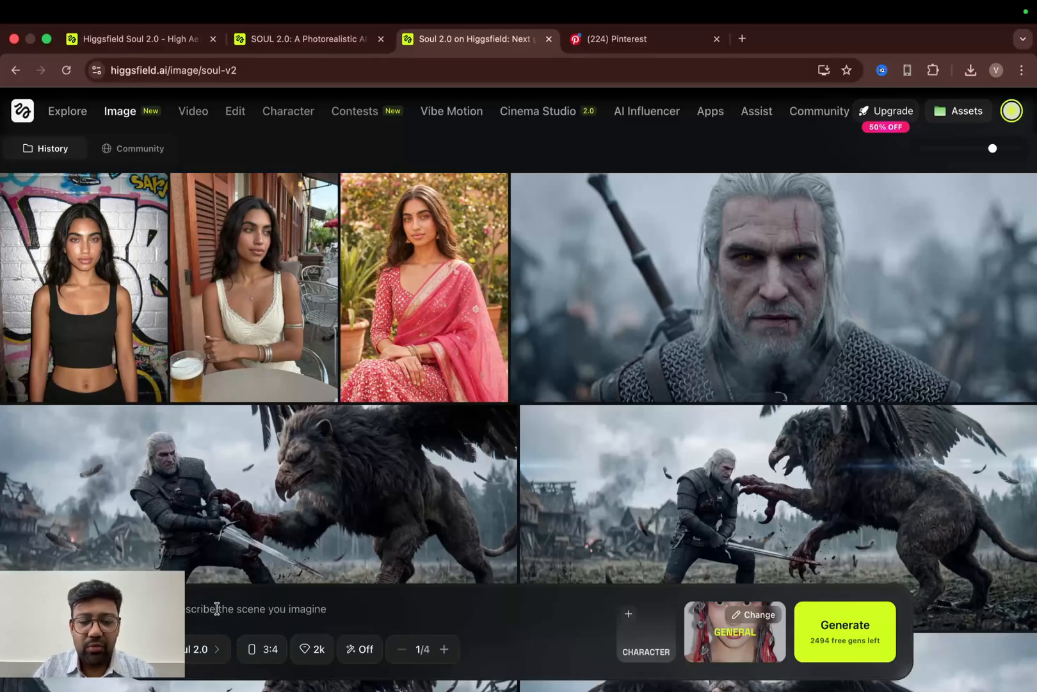
- Enter the prompt "the character is sitting in the cafe and we have a medium closeup shot"
text(the character)
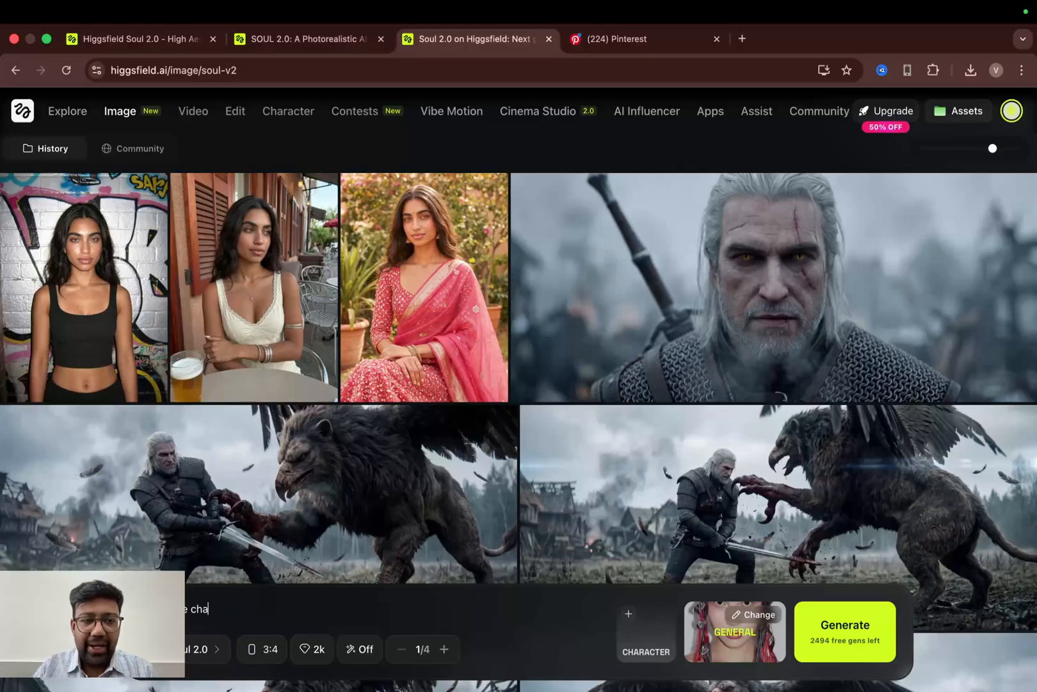
text( is )
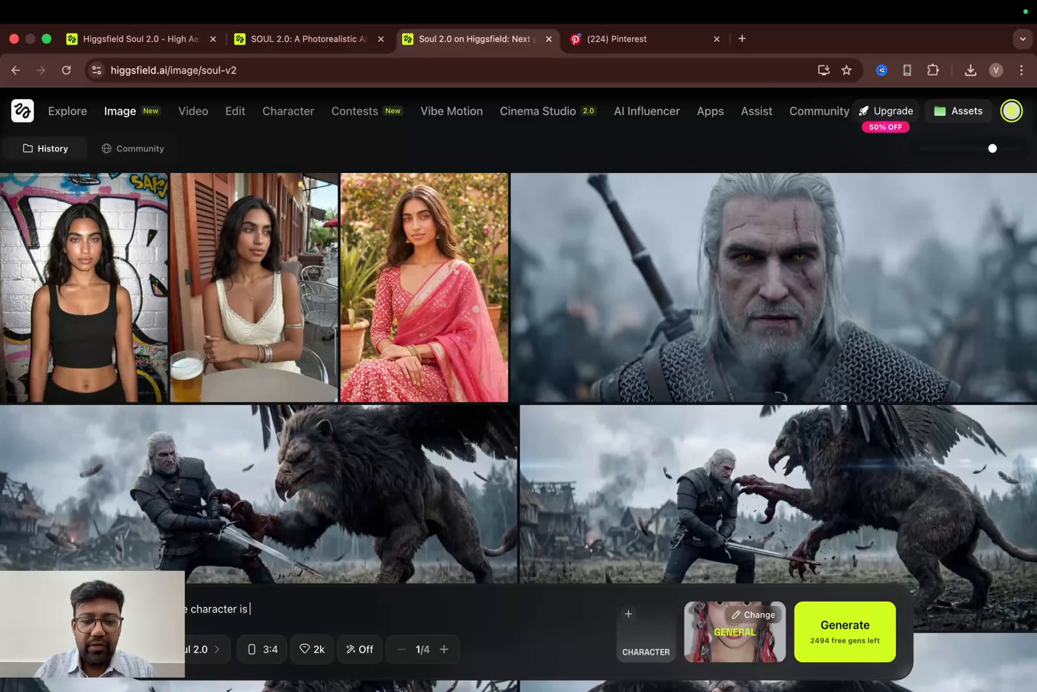
text(sitting in t)
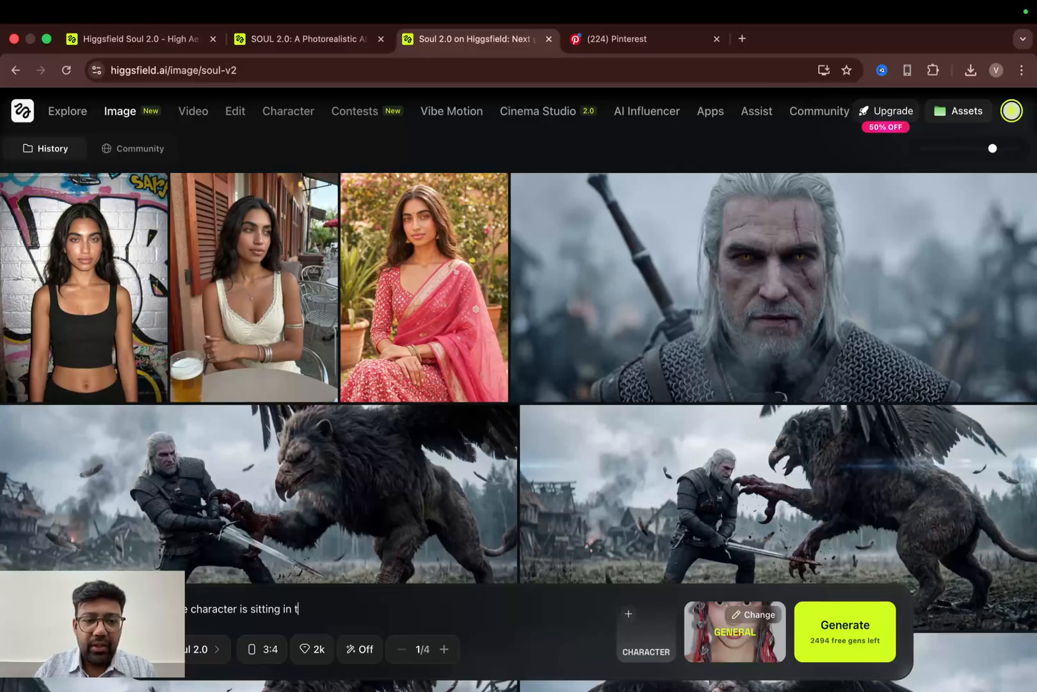
text(he cafe )
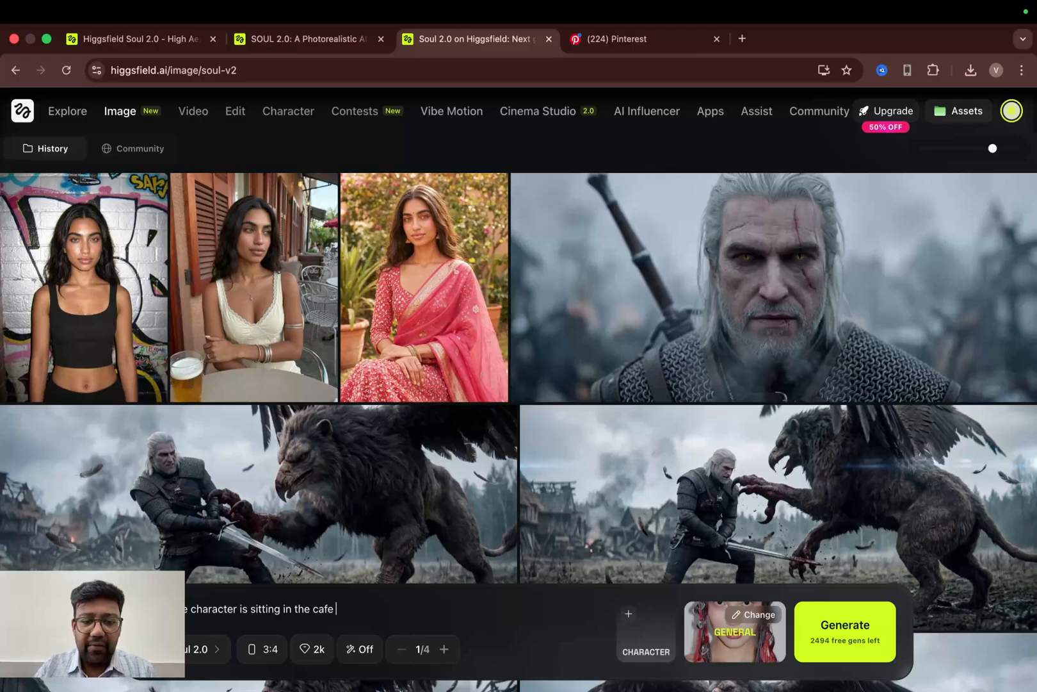
text(and we have a)
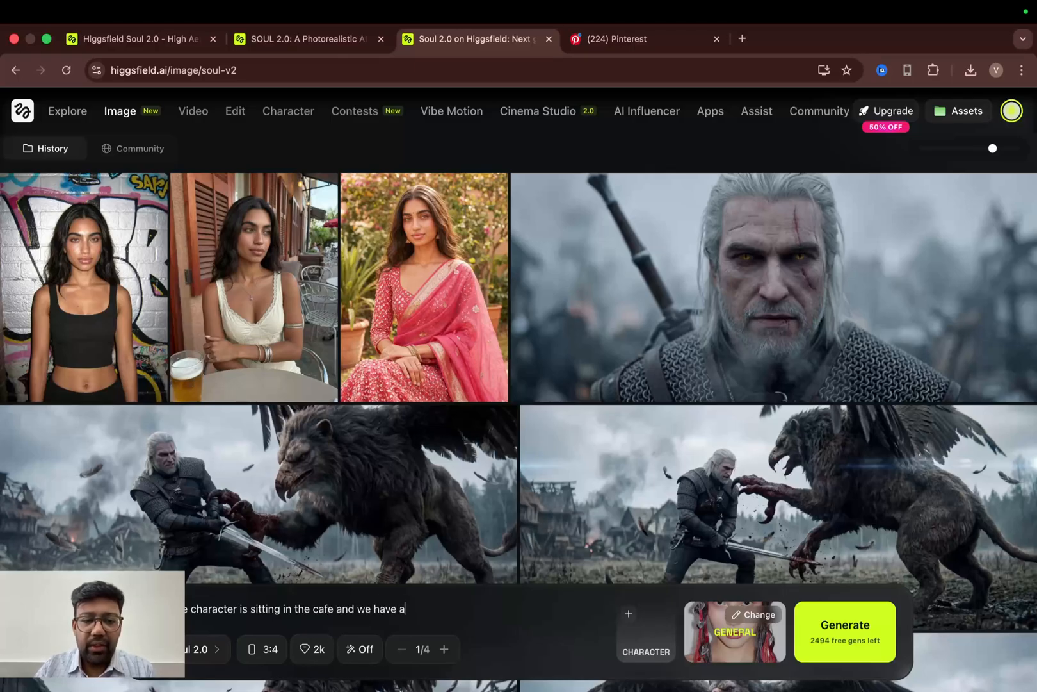
text( medium cl)
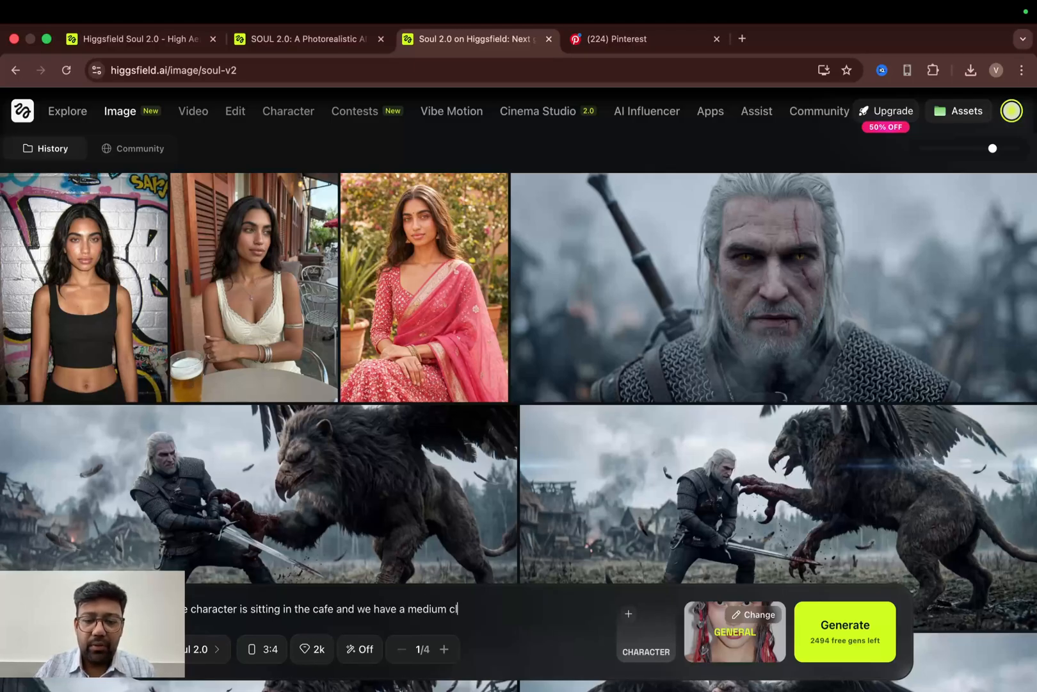
text(oseup shot)
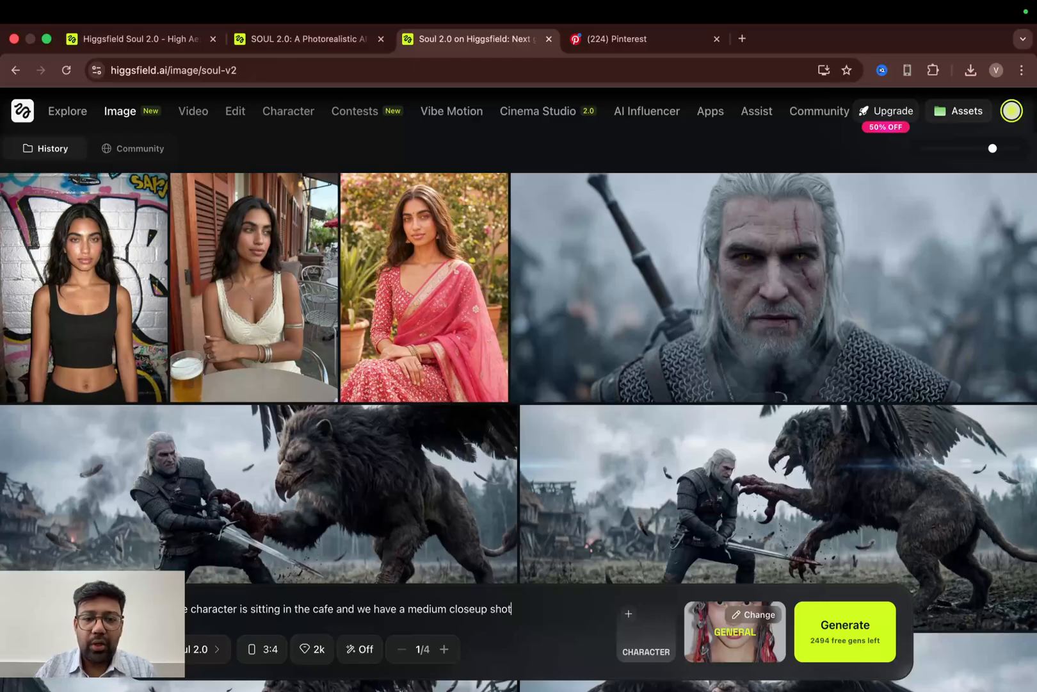
- Browse the Mood, Styles and Camera preset categories and apply the Old smartphone camera preset
click(752, 647)
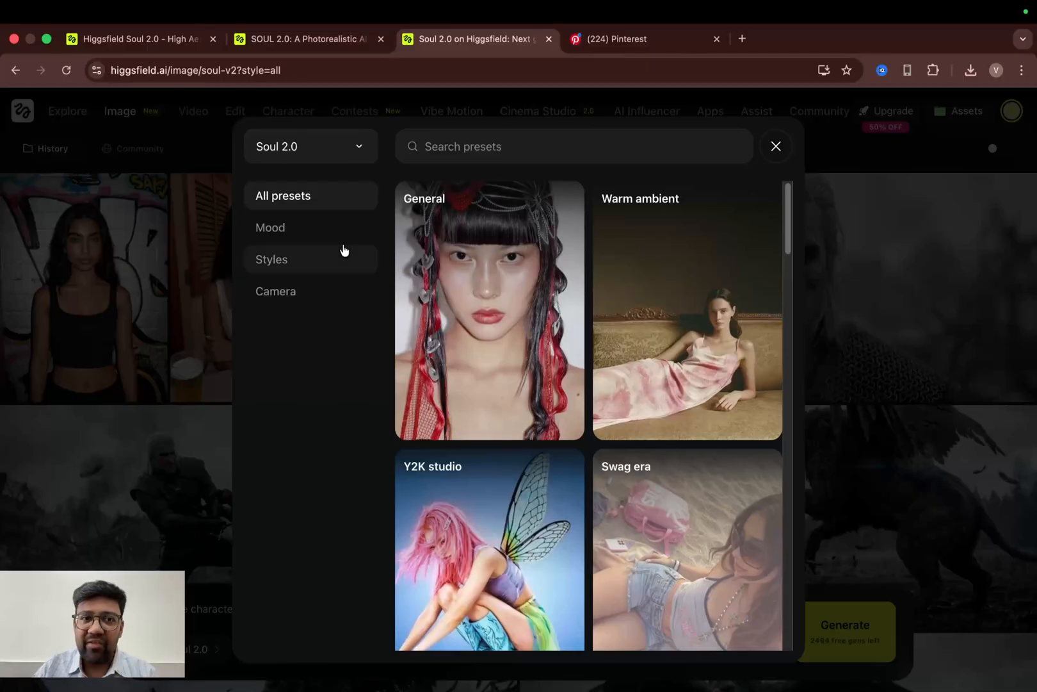
click(288, 232)
click(285, 262)
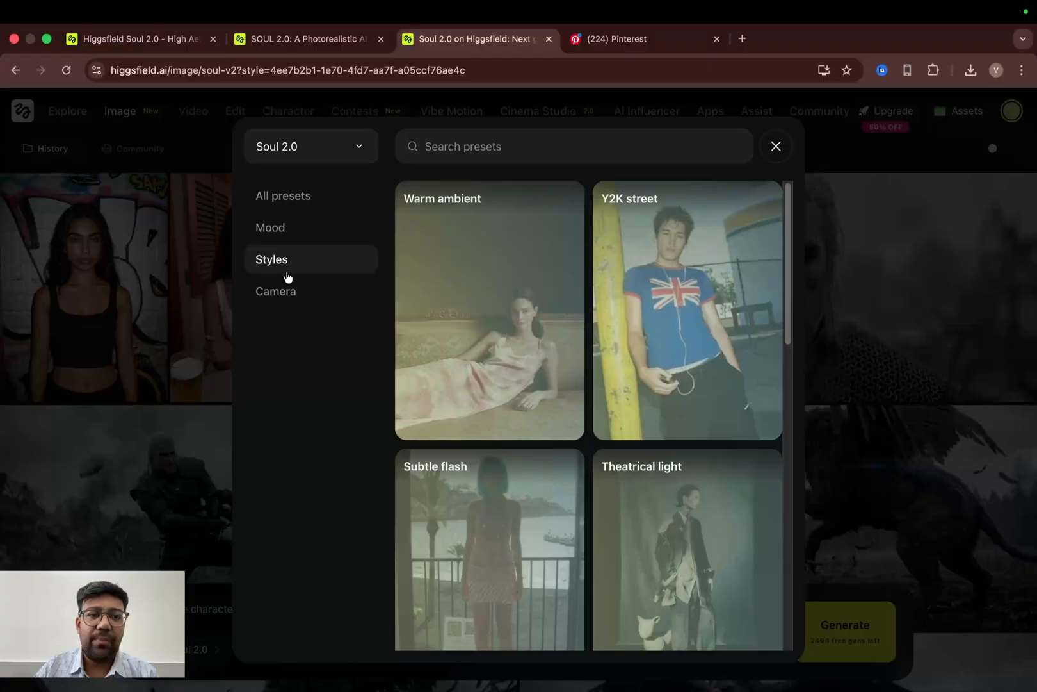
click(288, 291)
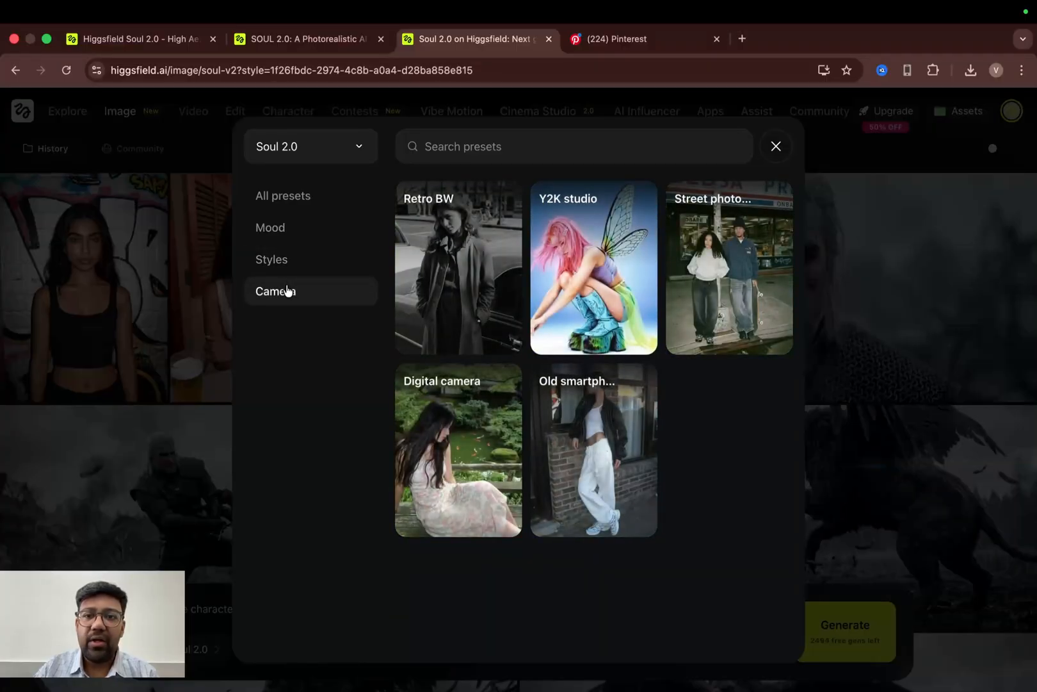
mouse_move(641, 473)
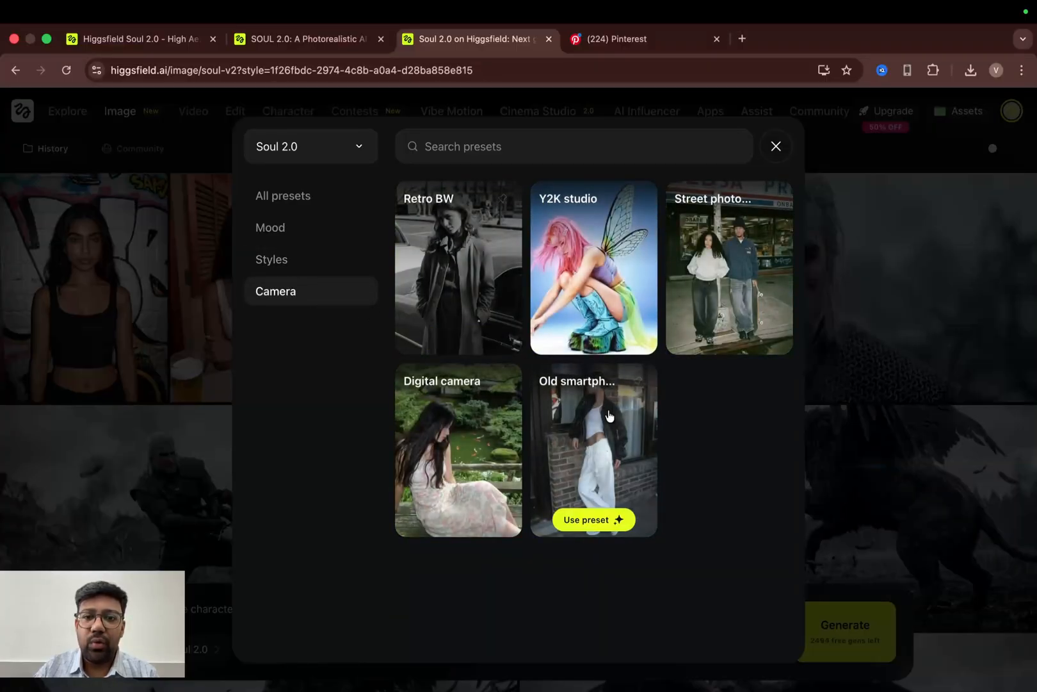
click(576, 428)
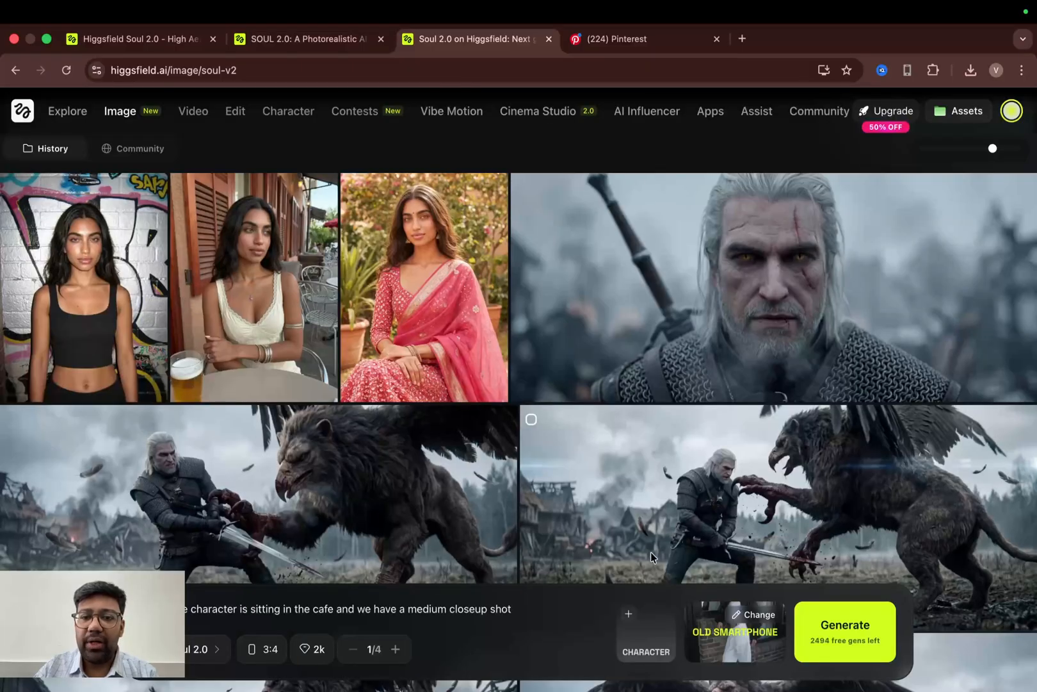
- Add the Aarohi Soul 2.0 character and set the aspect ratio to 3:4
click(637, 634)
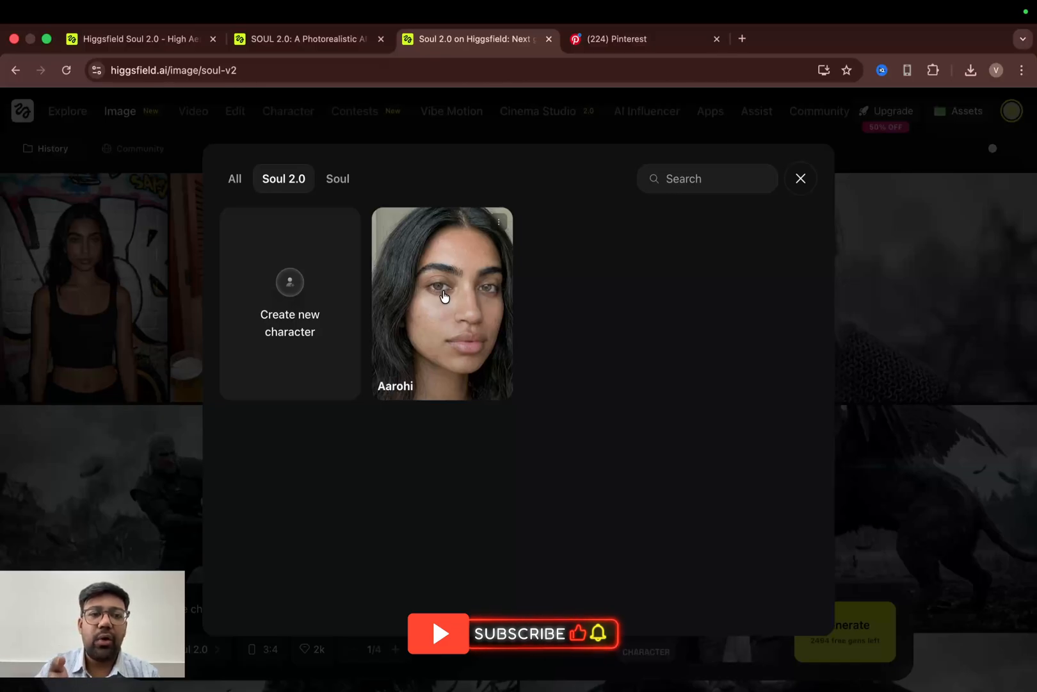
click(445, 295)
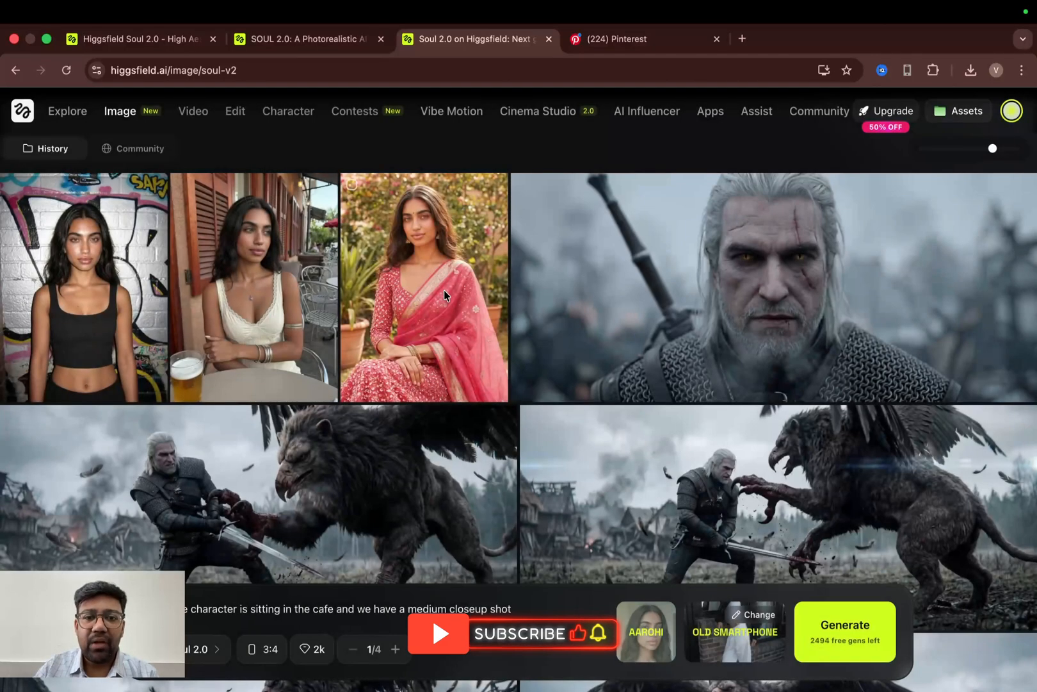
click(262, 656)
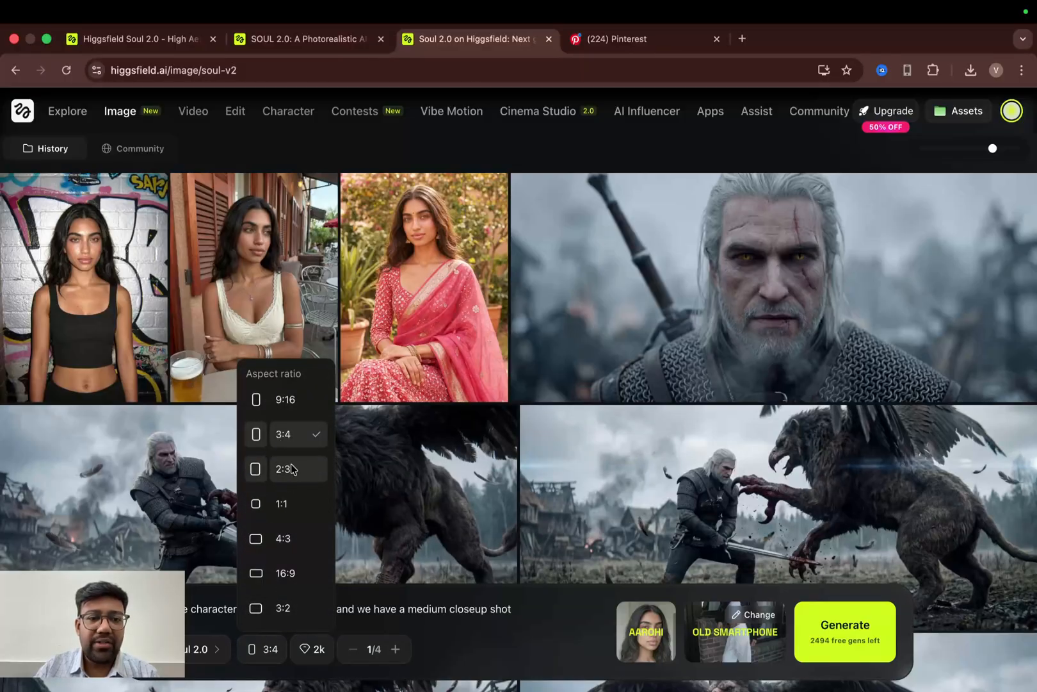
click(293, 435)
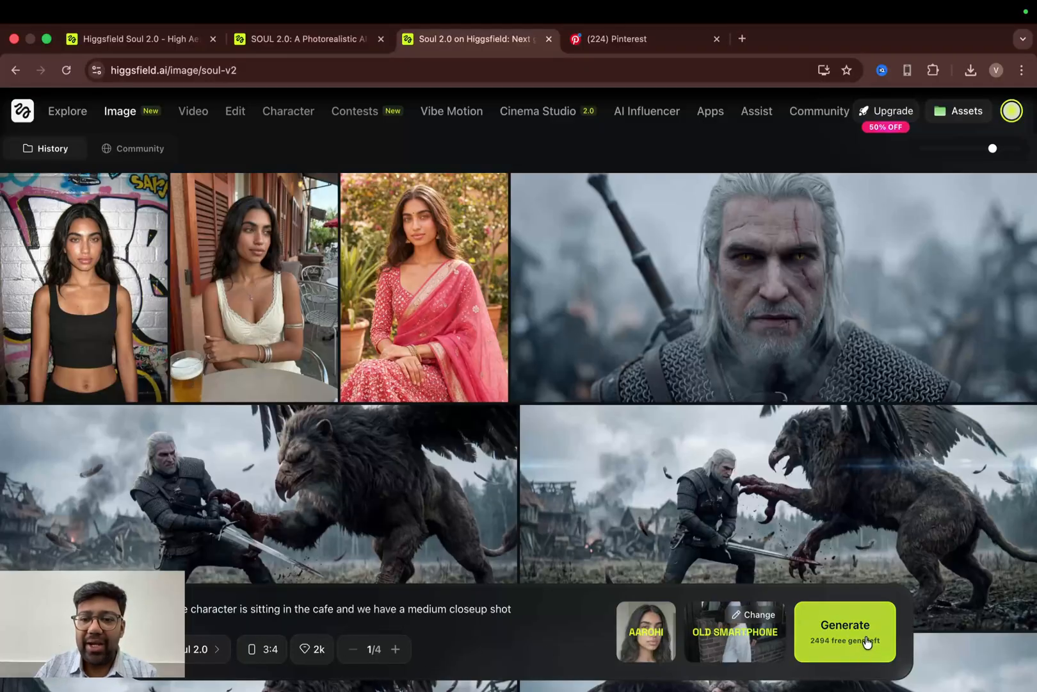
- Generate the image with the current prompt, character and preset
click(867, 642)
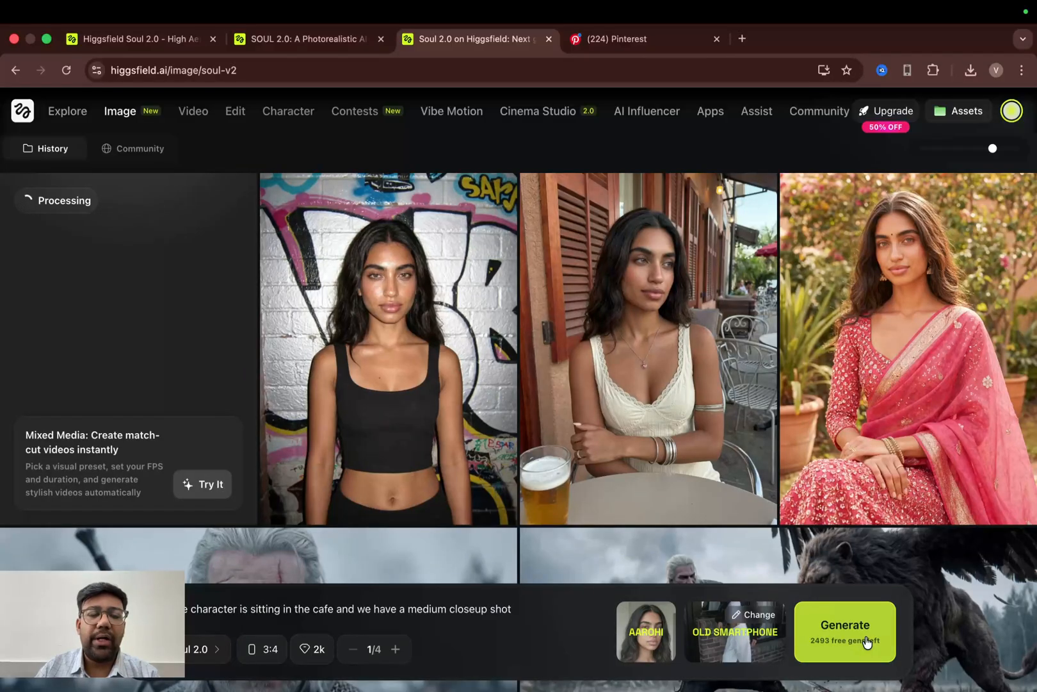
mouse_move(143, 315)
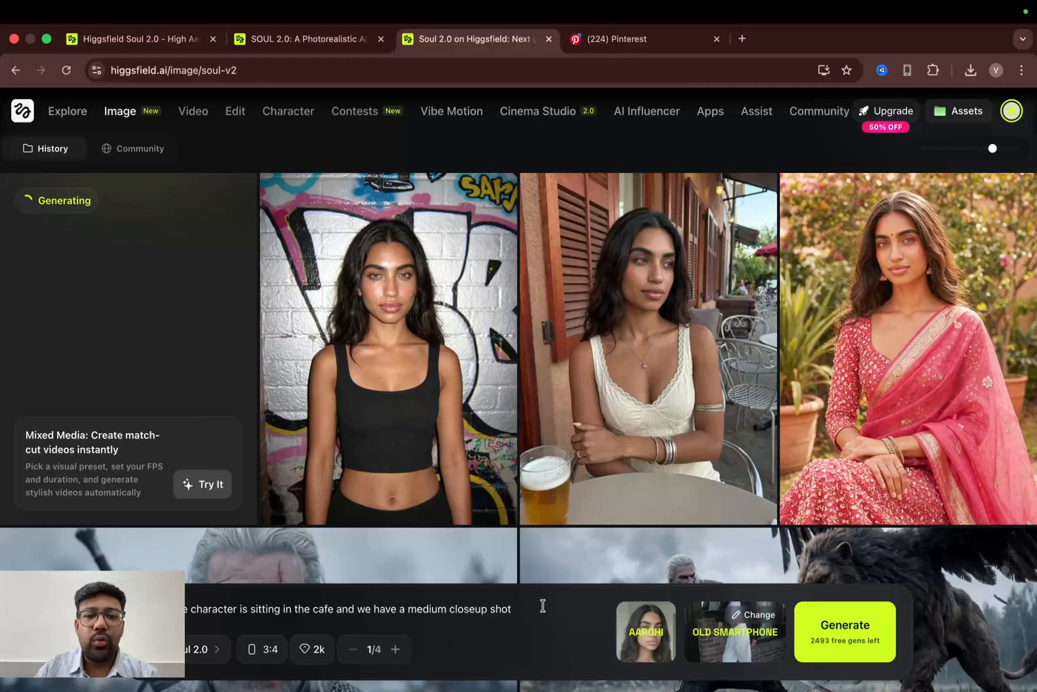
- Clear the prompt text, briefly opening and cancelling the image upload dialog
drag(540, 606, 173, 608)
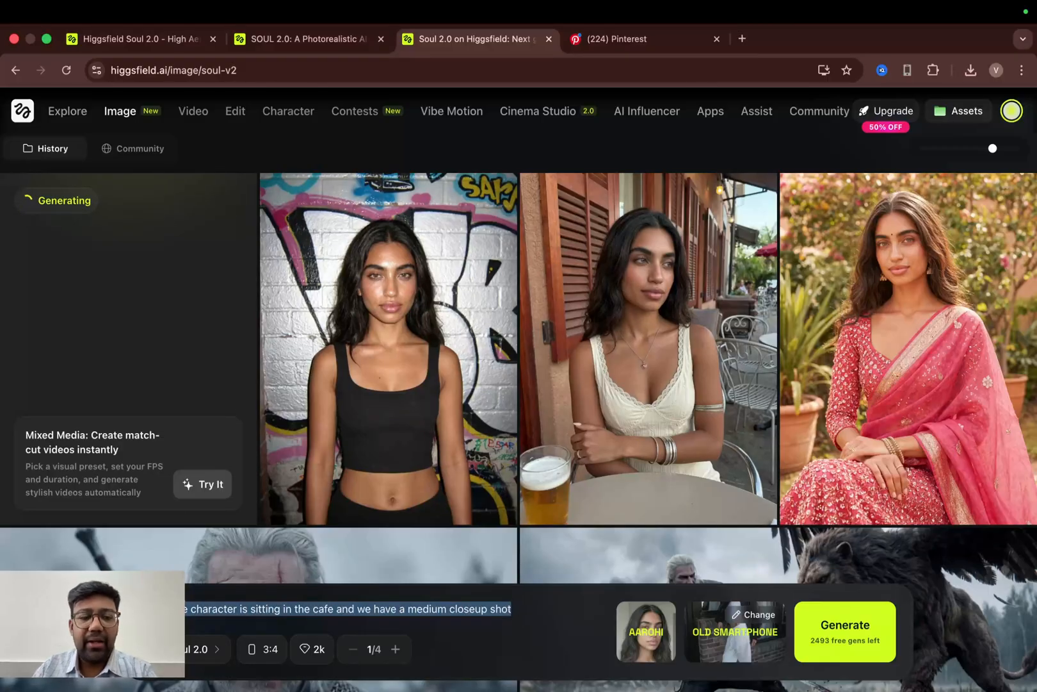
key(BackSpace)
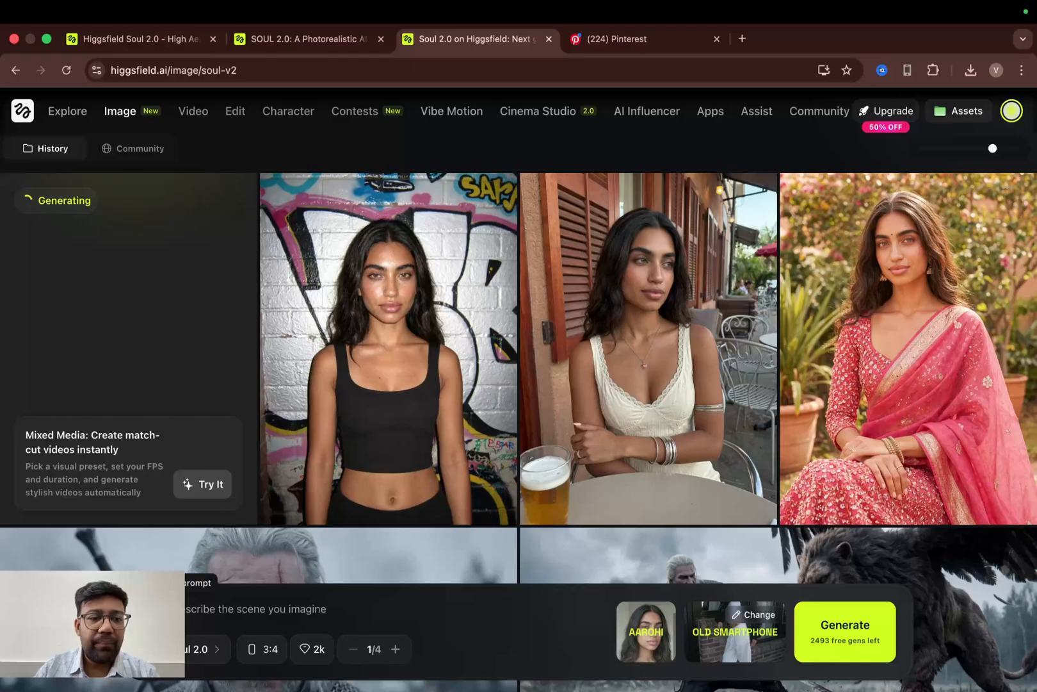
click(153, 609)
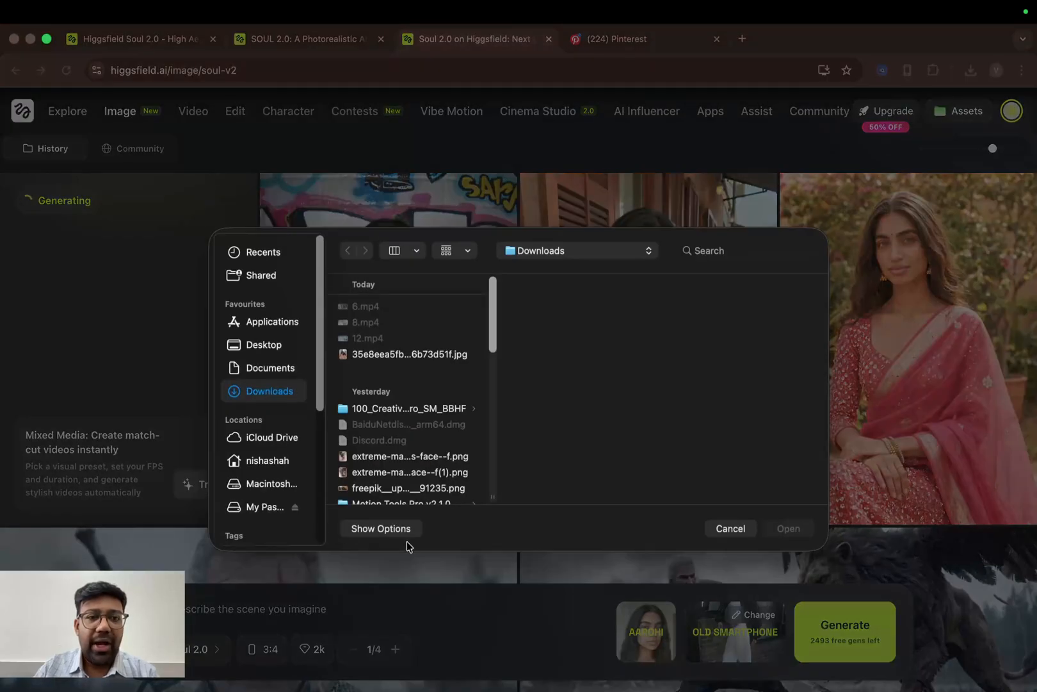
click(741, 532)
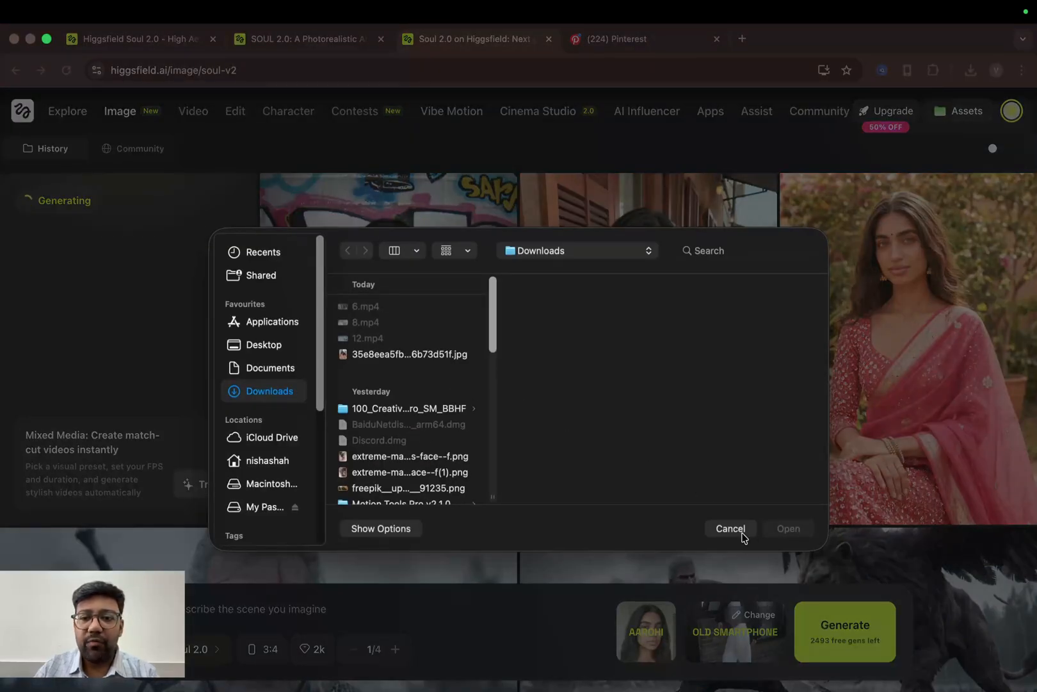
click(650, 38)
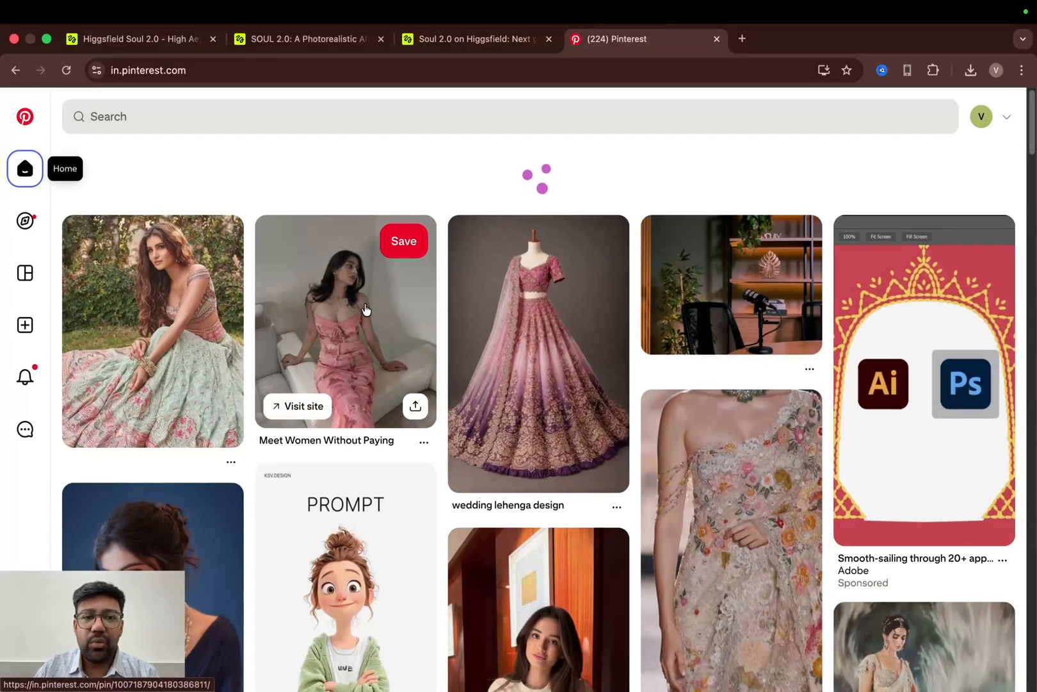
scroll(364, 308, down, 1)
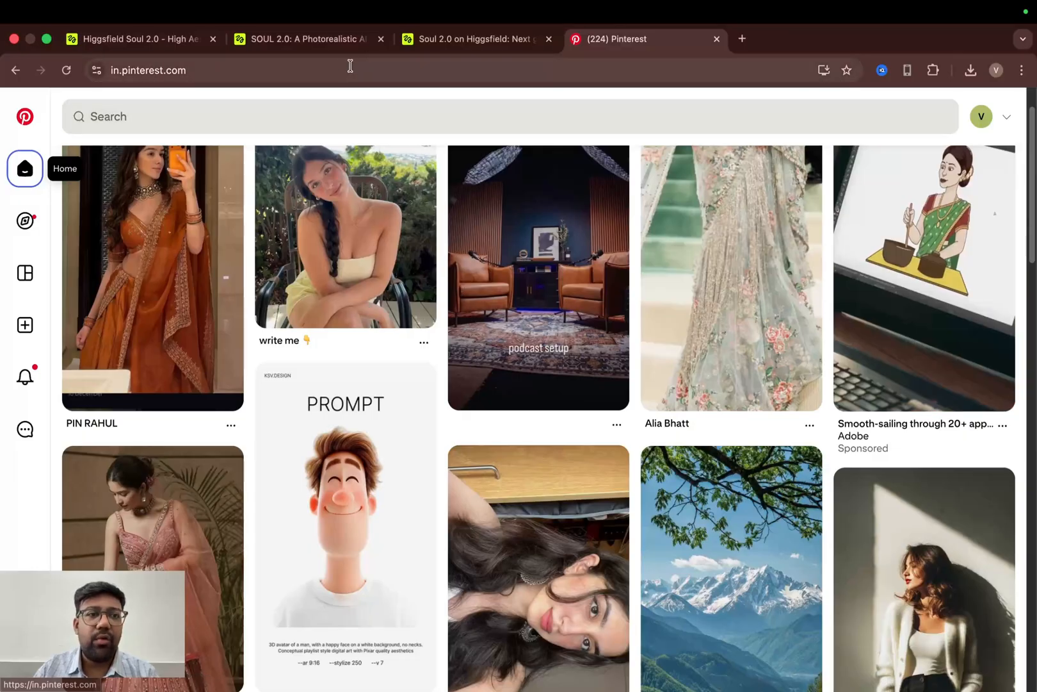
click(292, 40)
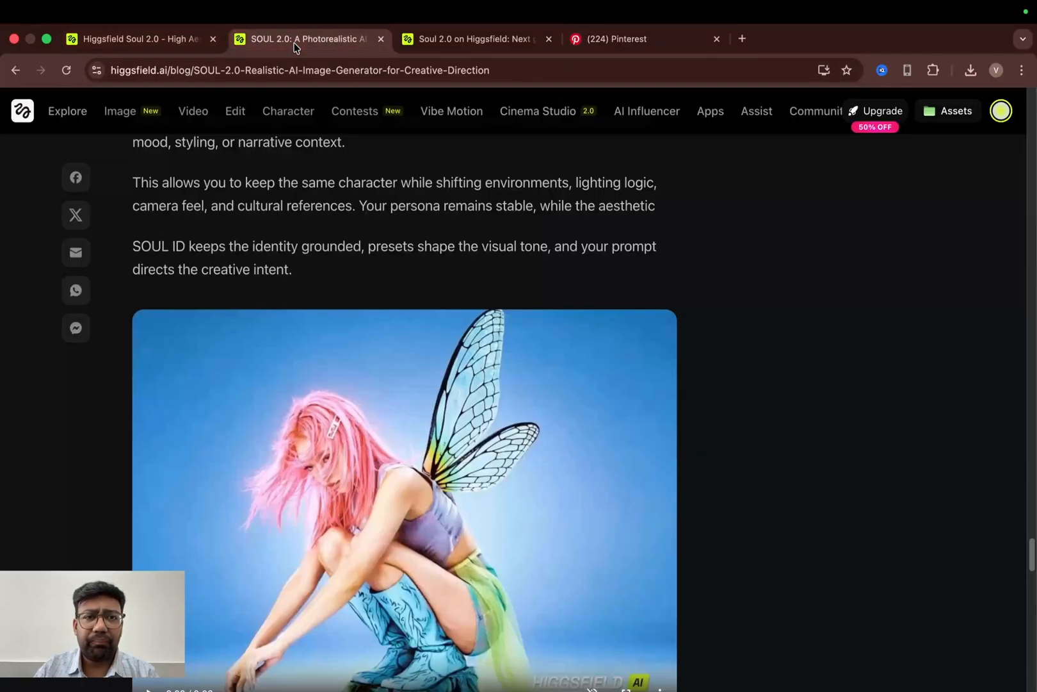
click(490, 41)
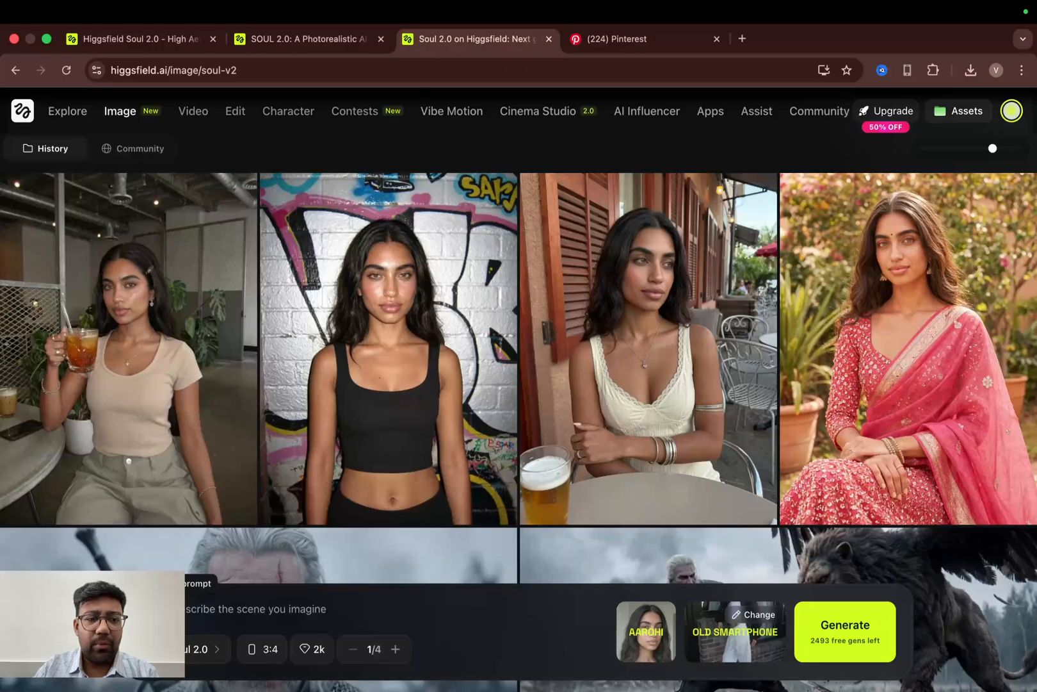
- Upload the 35e8eea5fb…6b73d51f.jpg image from Downloads as a reference image, briefly previewing another file first
click(152, 609)
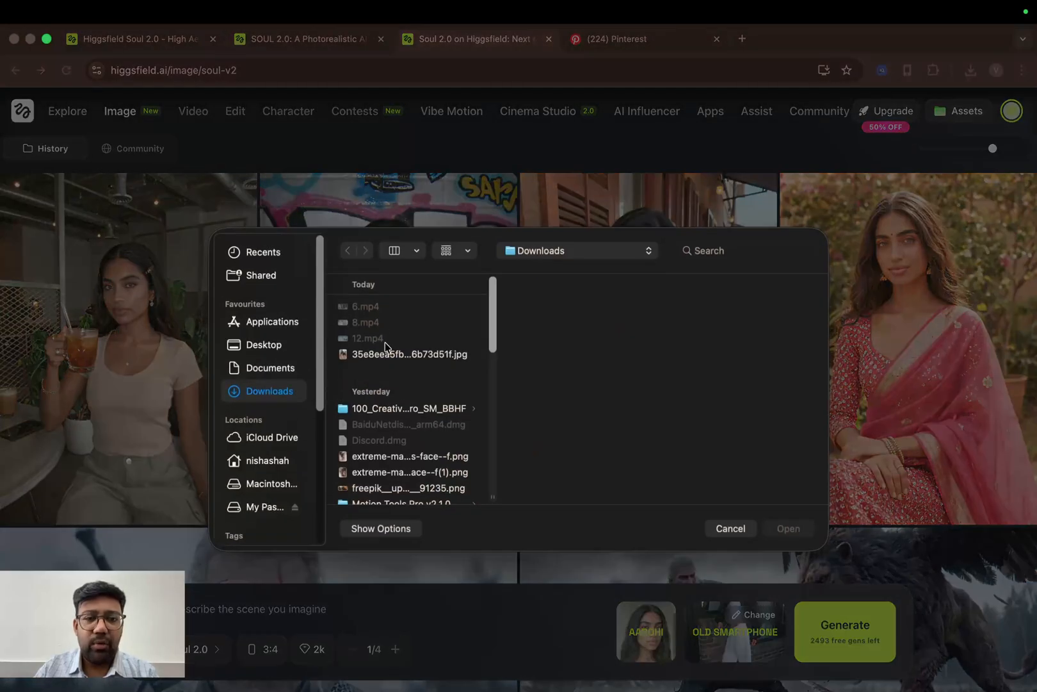
click(390, 359)
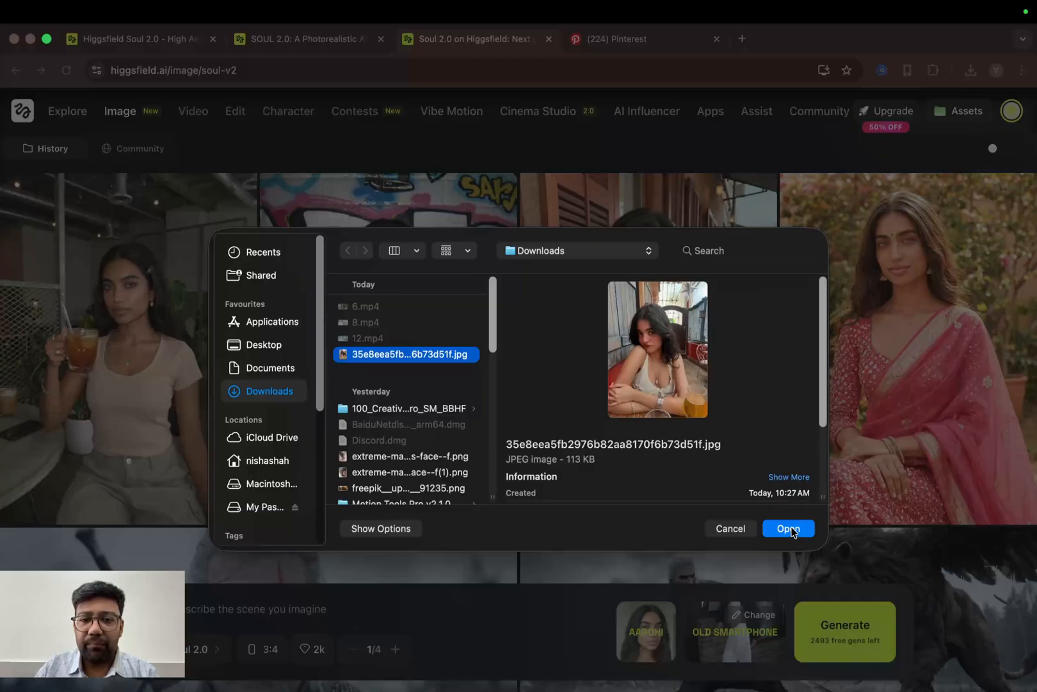
scroll(422, 440, down, 4)
scroll(423, 441, down, 3)
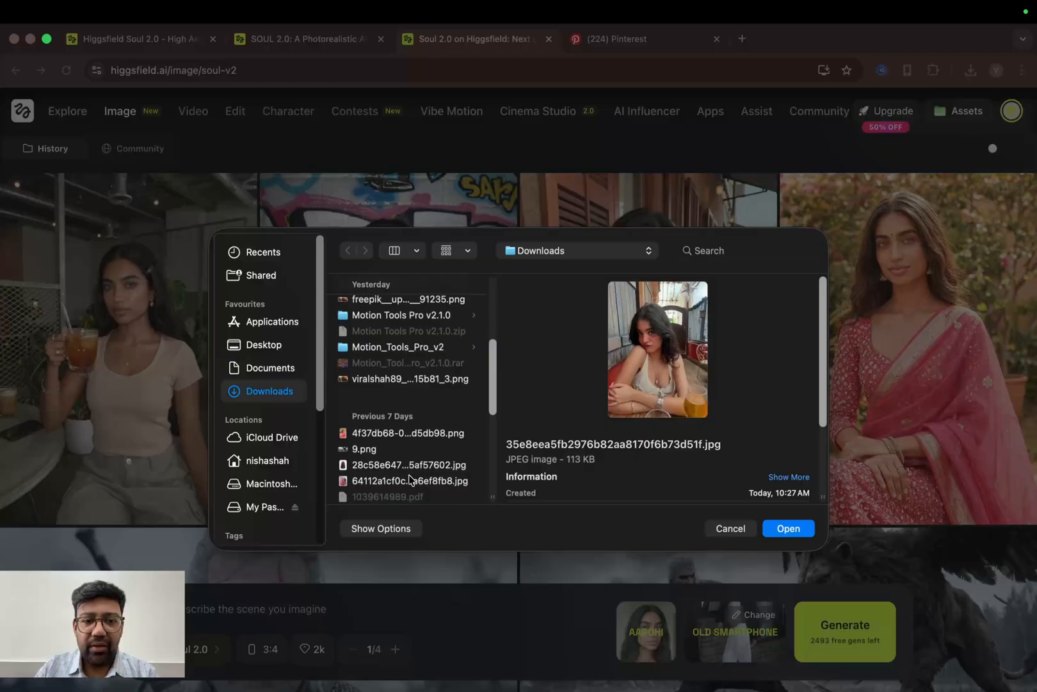
click(414, 435)
scroll(402, 413, up, 5)
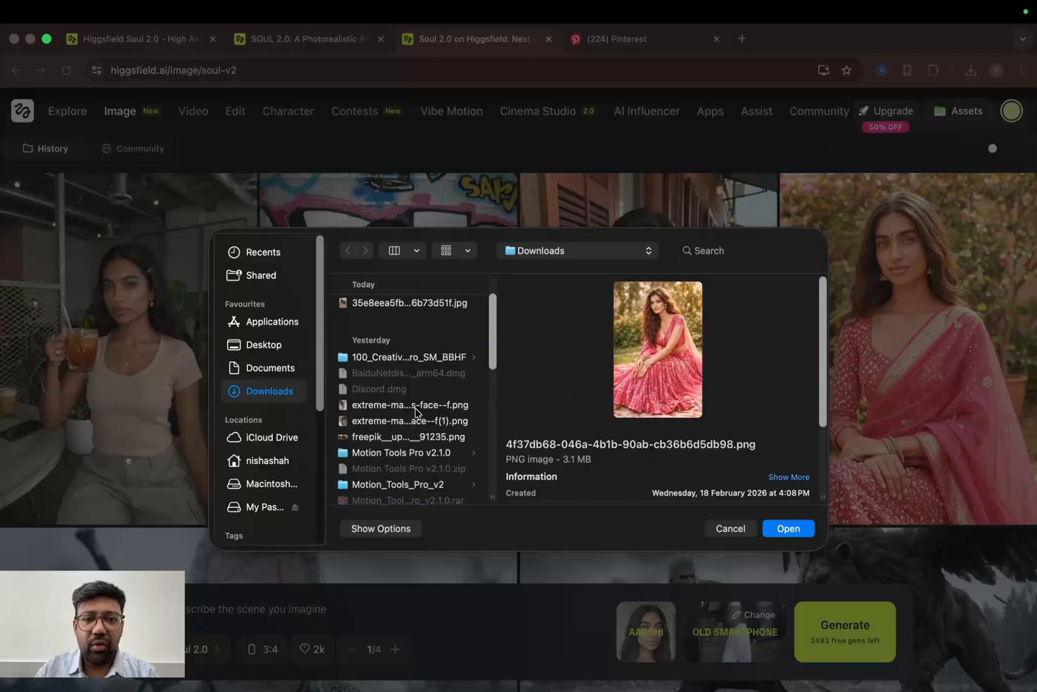
click(414, 321)
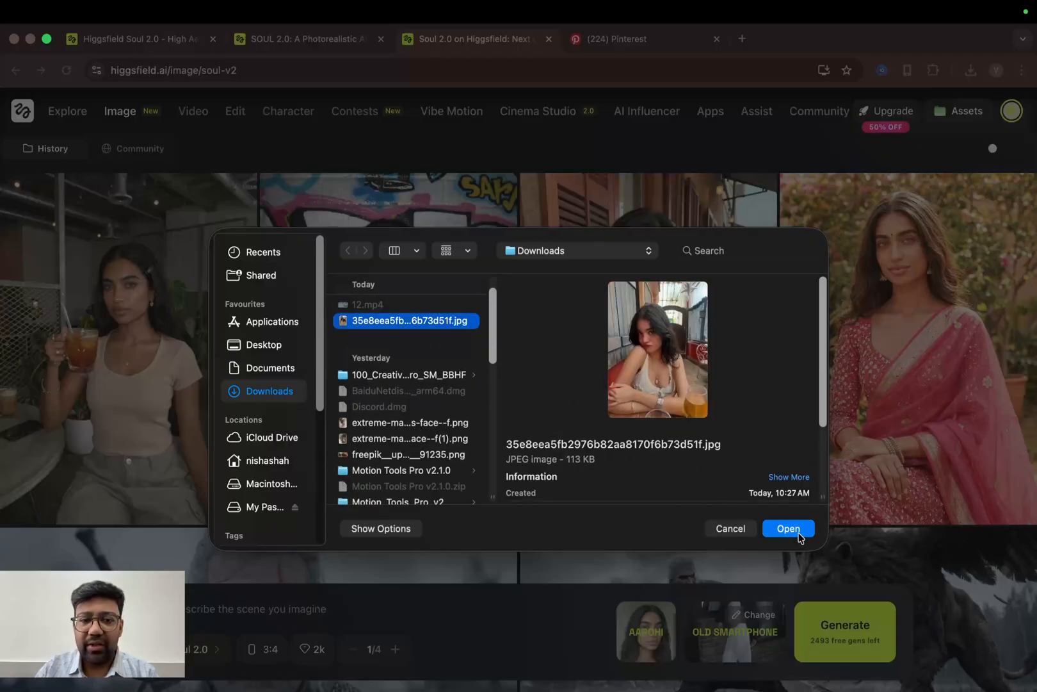
click(800, 532)
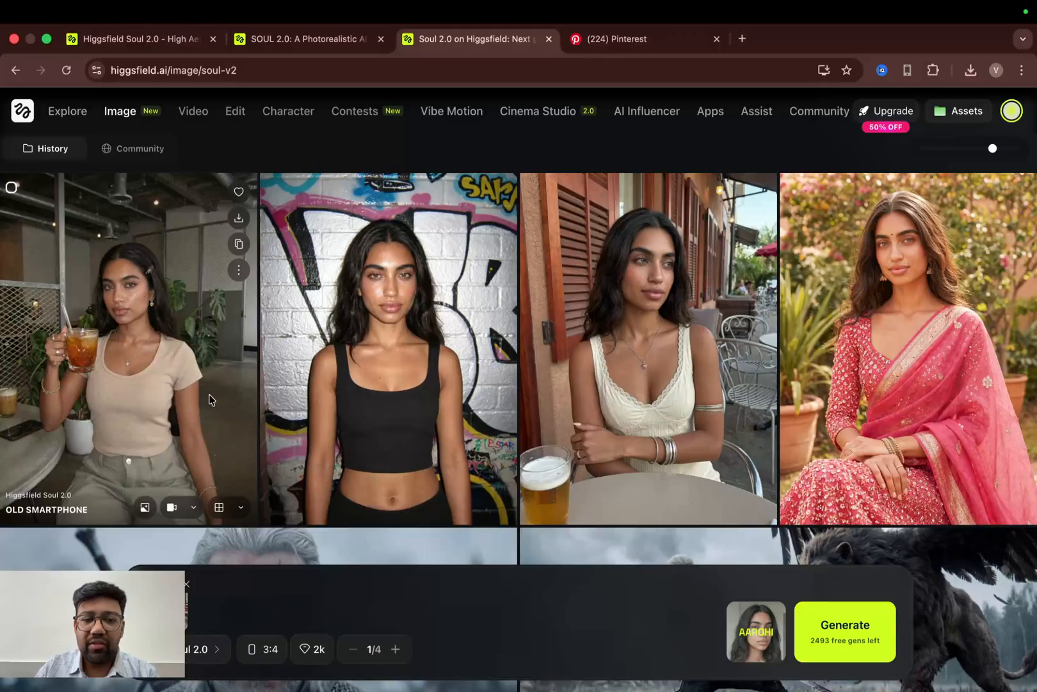
- Keep 2k quality, set the batch size to 2 and generate images from the reference image
click(321, 649)
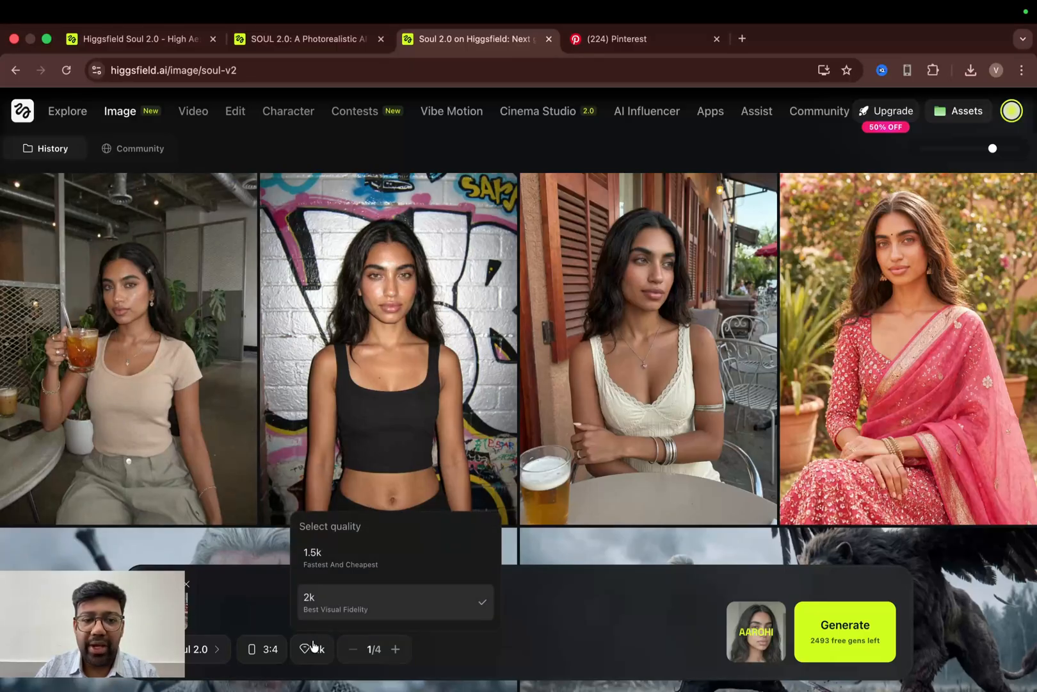
click(312, 648)
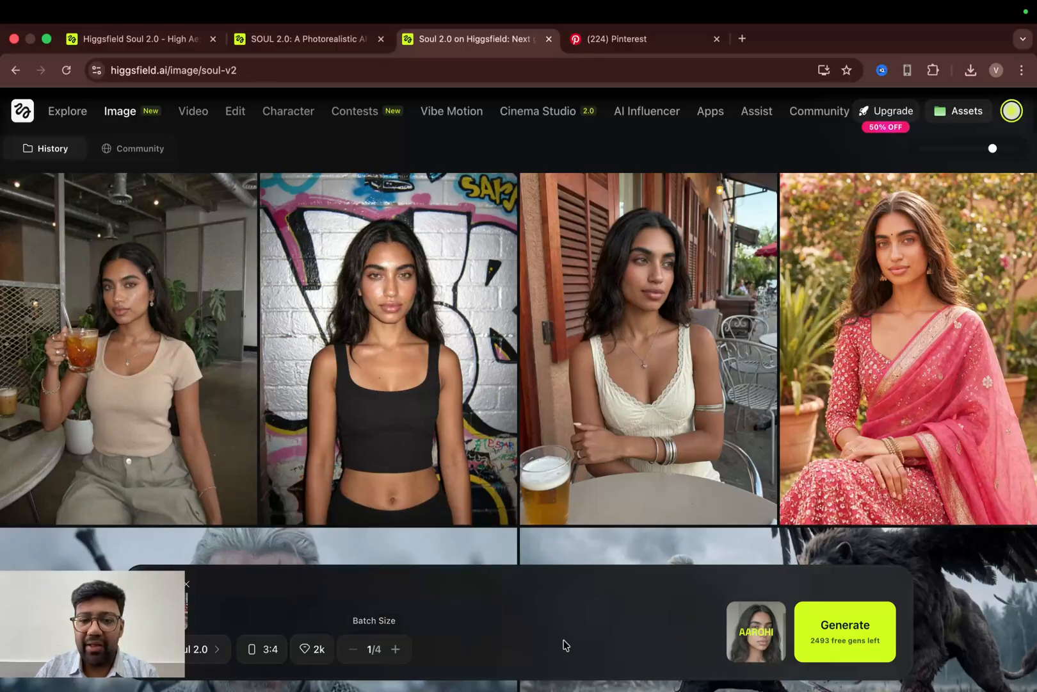
click(395, 650)
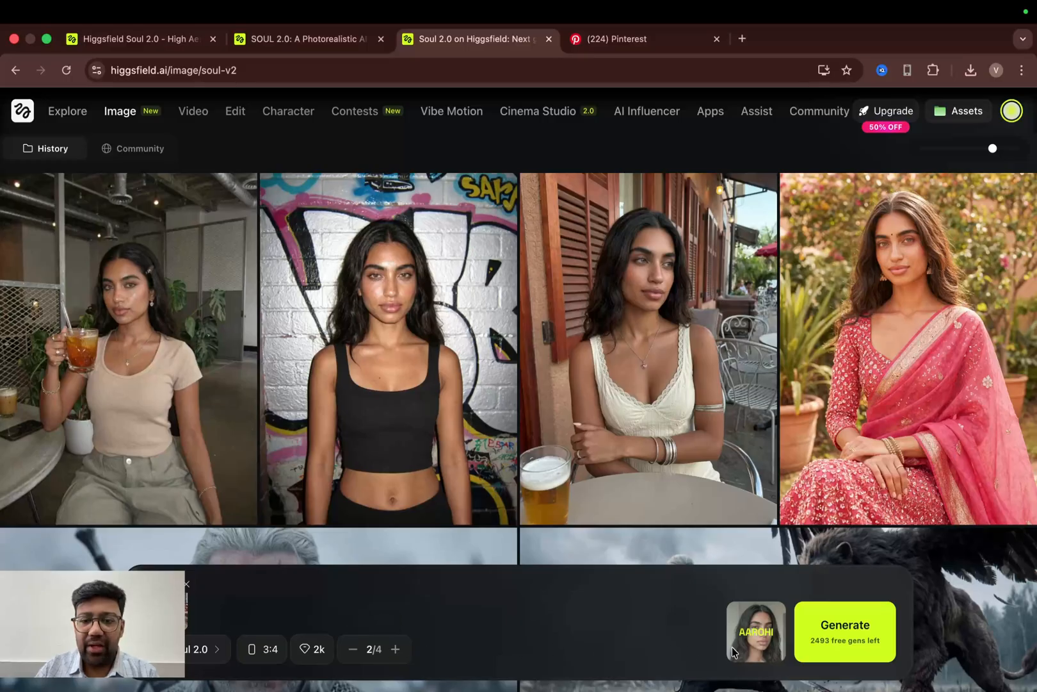
click(871, 641)
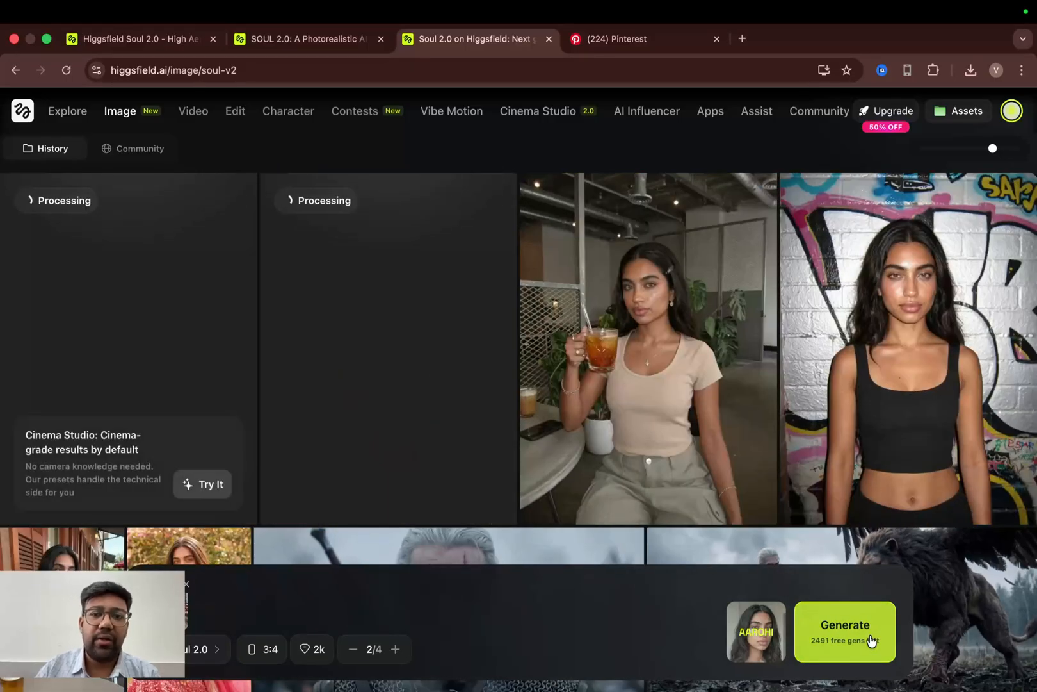
- Remove the reference image and write the prompt 'She is posing in front of the pillar which is under the building its a full body shot and she is wearing a black dress'
click(186, 584)
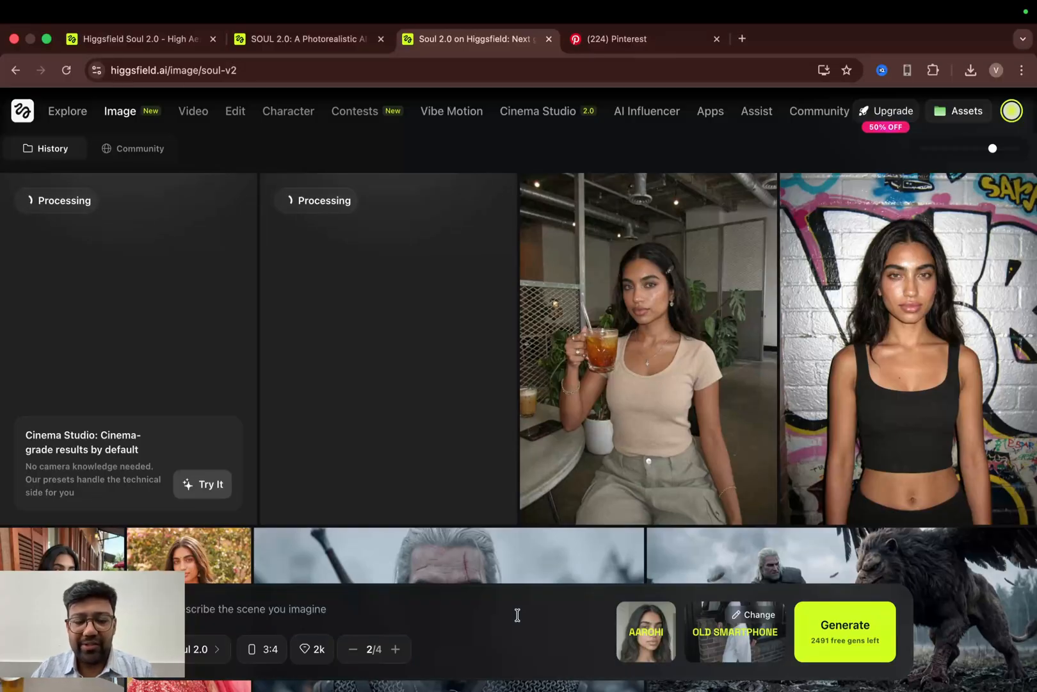
text(the cha)
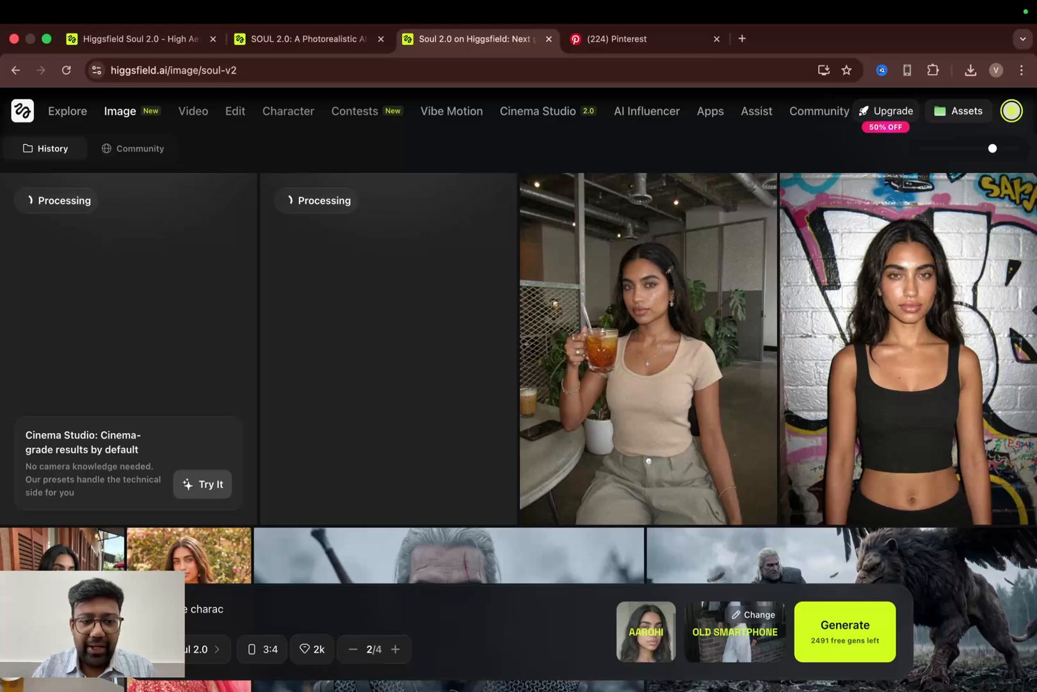
text(ra)
key(BackSpace)
key(BackSpace)
key(BackSpace)
key(BackSpace)
key(BackSpace)
key(BackSpace)
key(BackSpace)
key(BackSpace)
key(BackSpace)
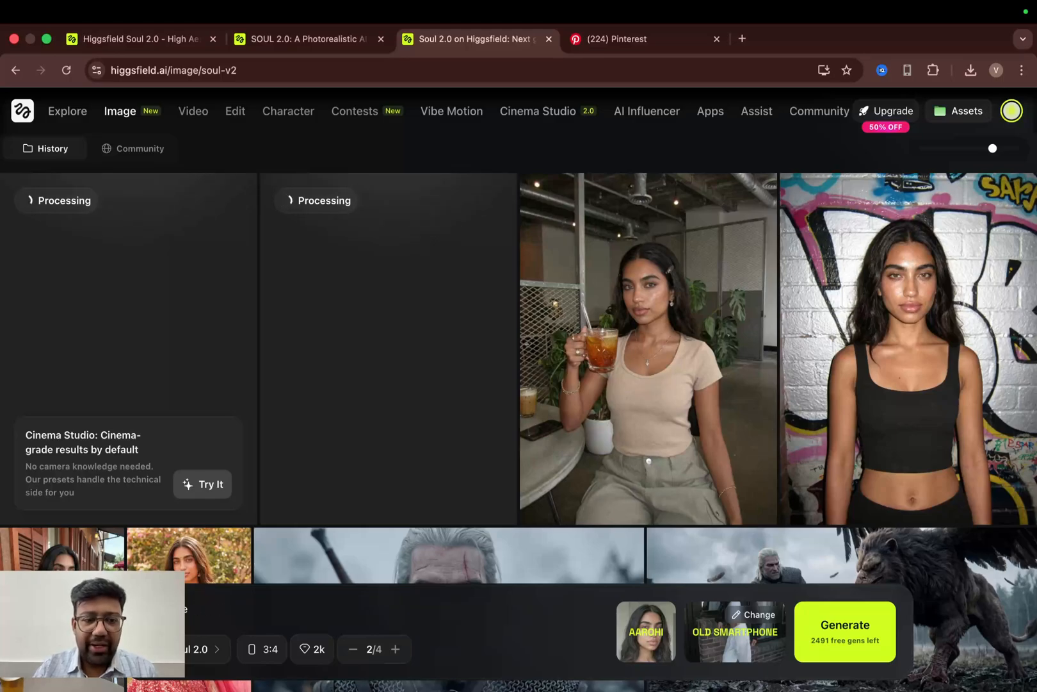
text(She is p)
text(po)
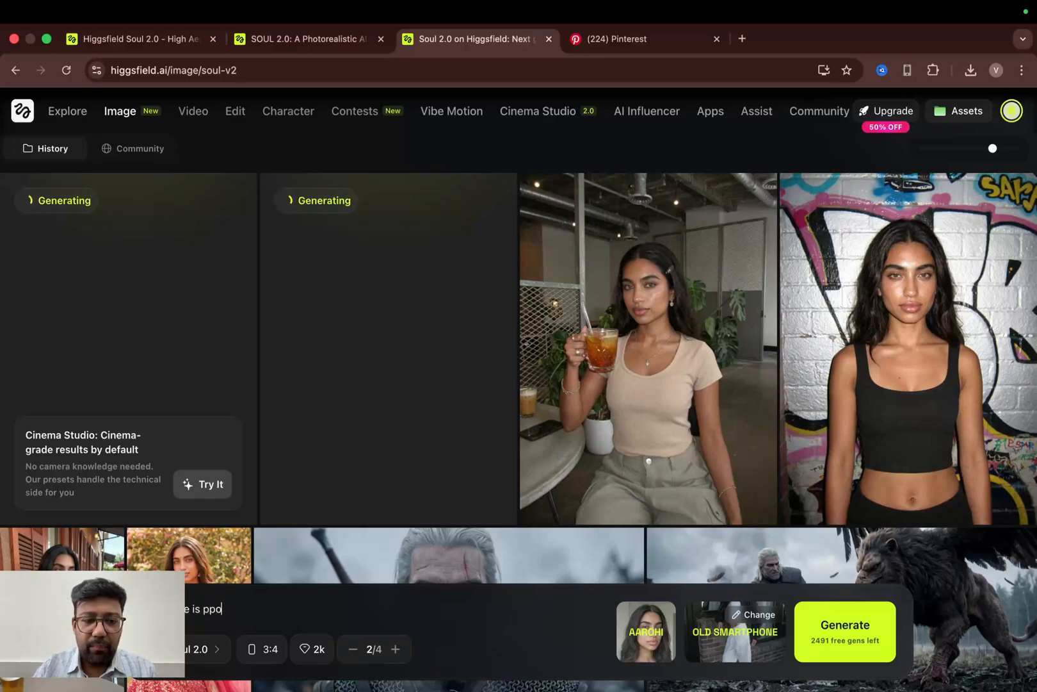
key(BackSpace)
key(BackSpace)
text(osing in)
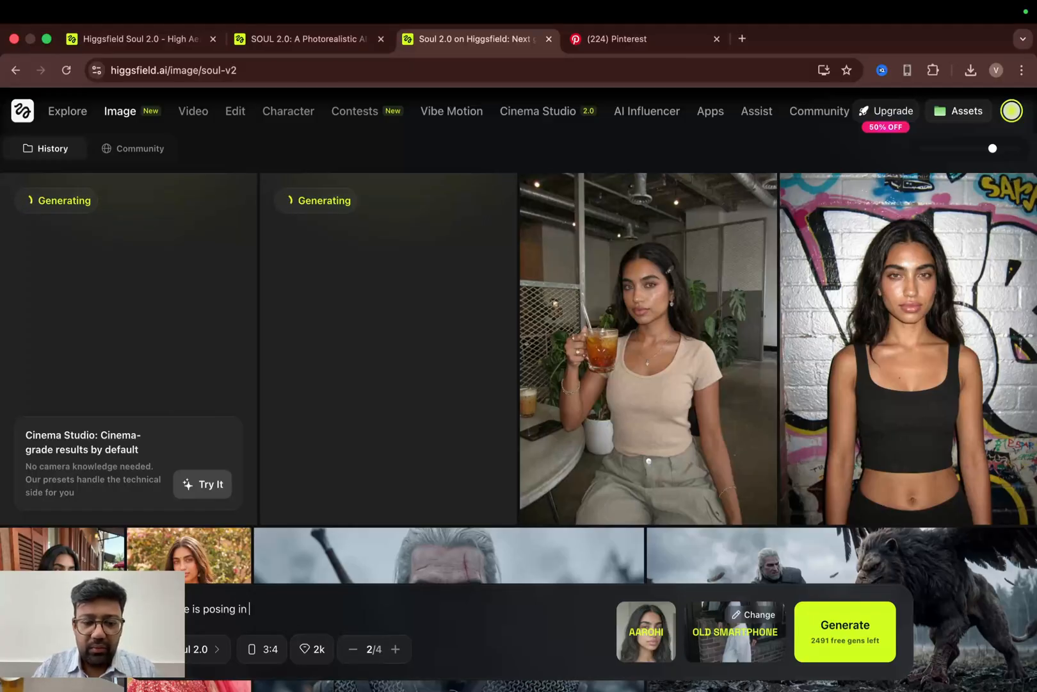
text(front of the )
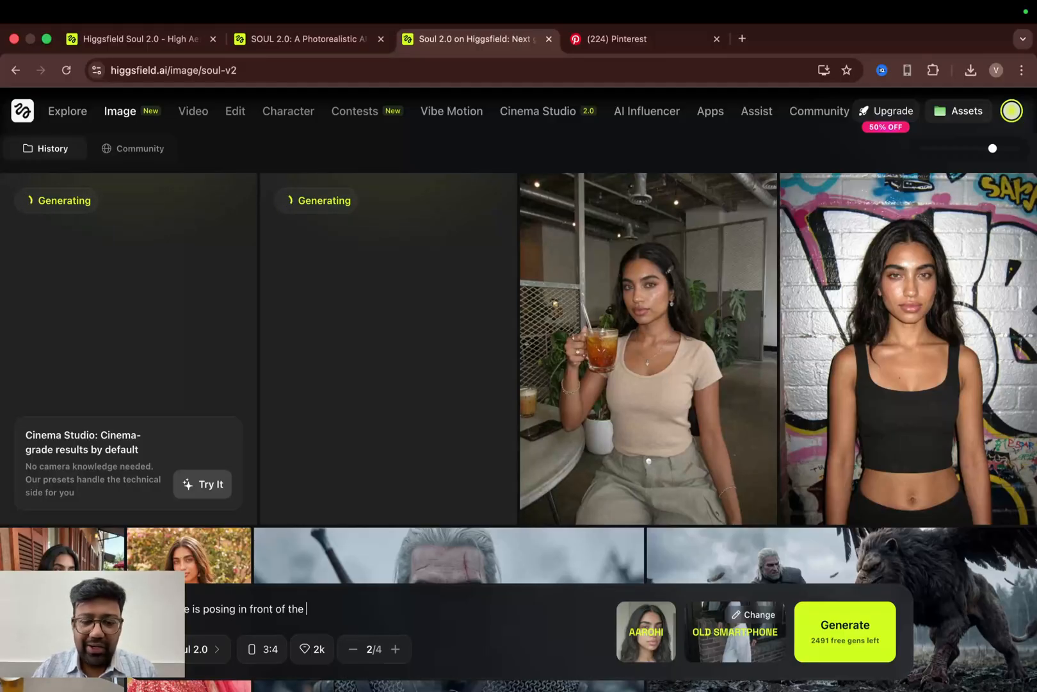
text(pillar )
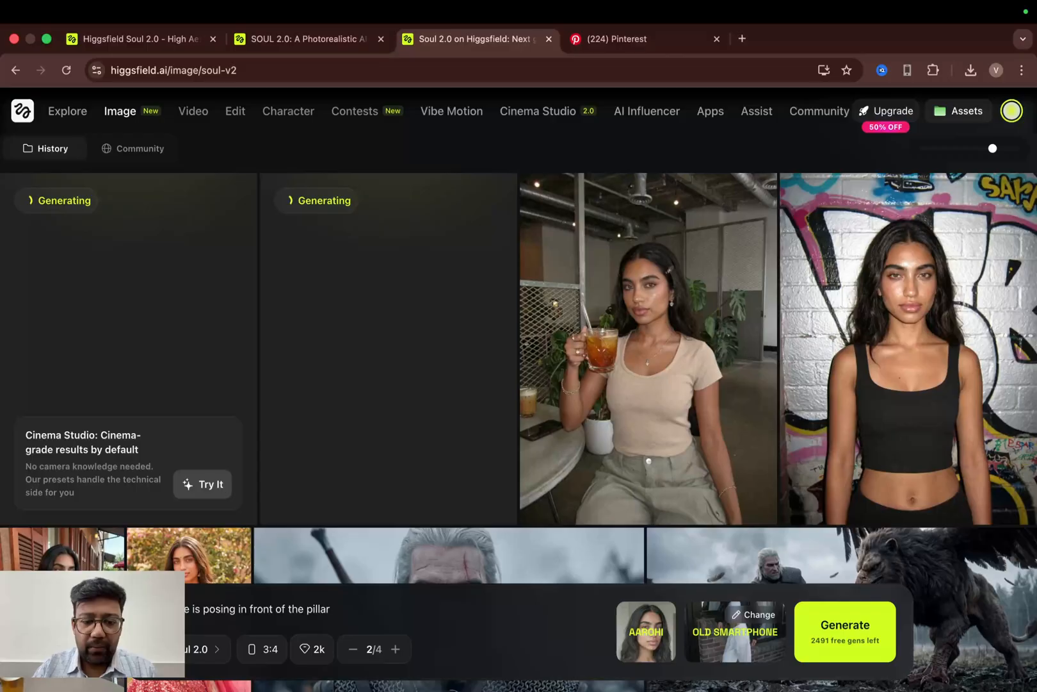
text(nea)
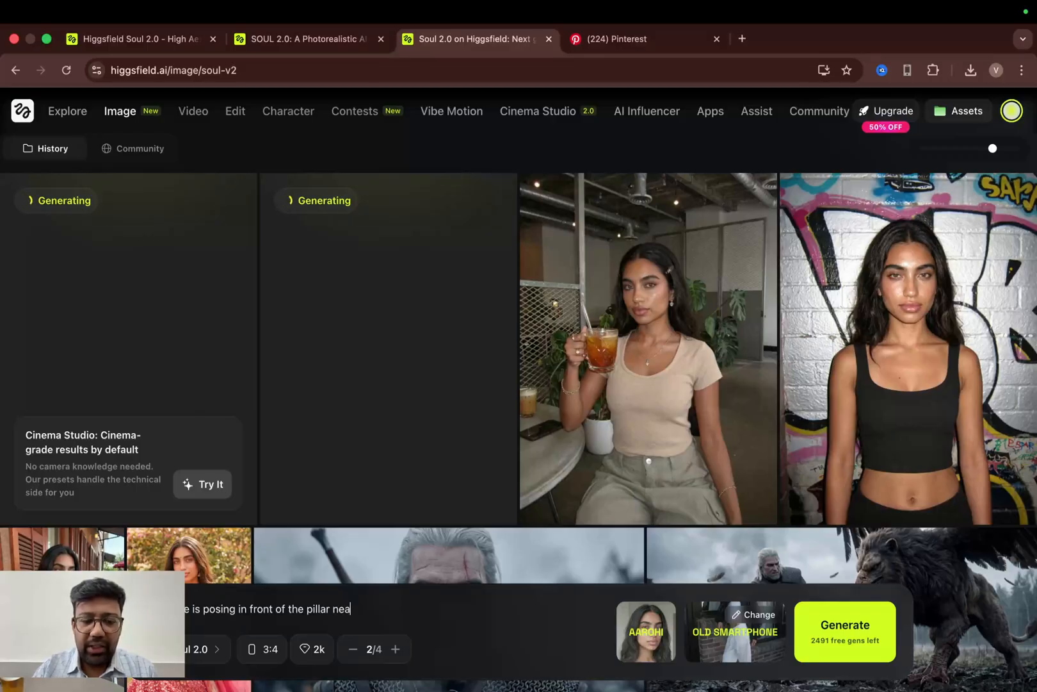
text(r the)
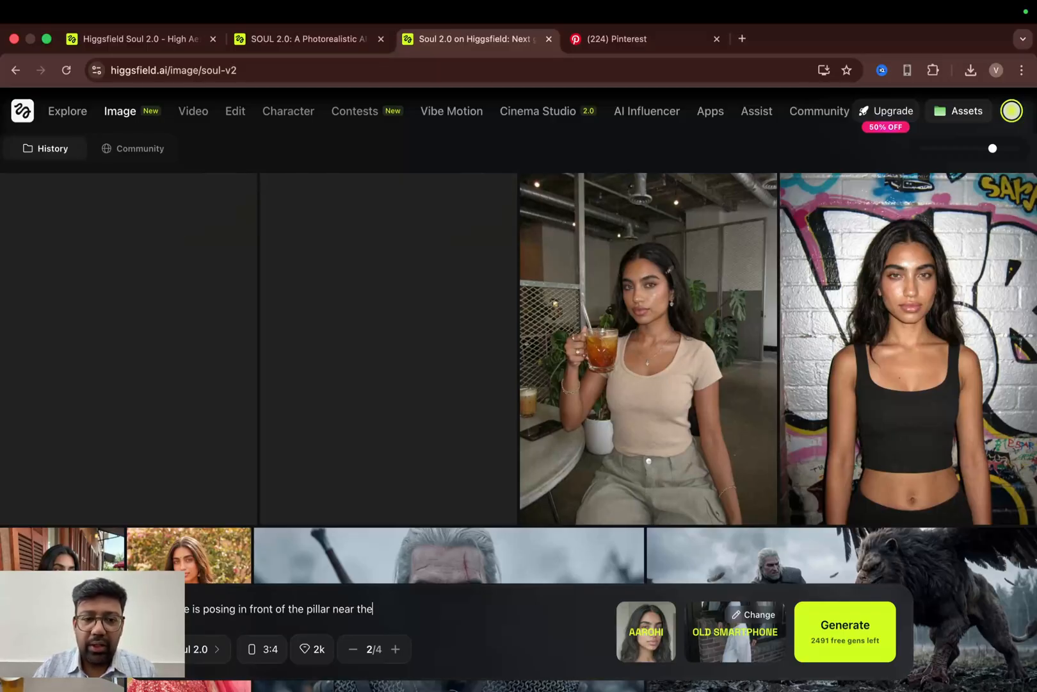
key(BackSpace)
key(BackSpace)
key(BackSpace)
key(BackSpace)
key(BackSpace)
key(BackSpace)
key(BackSpace)
key(BackSpace)
text(whic)
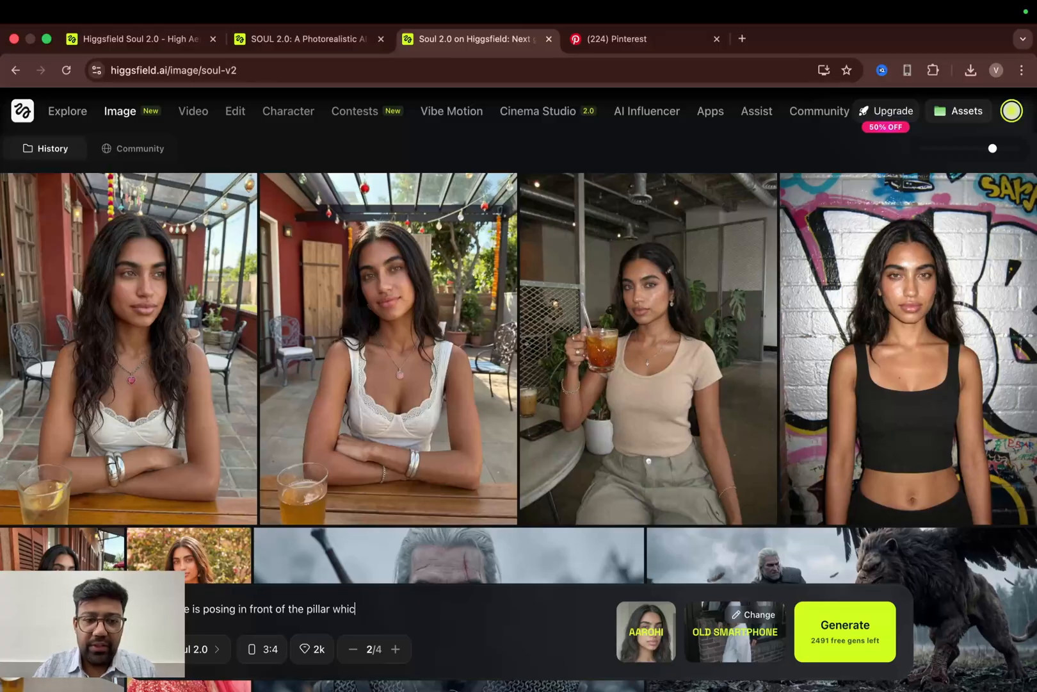
text(h is under t)
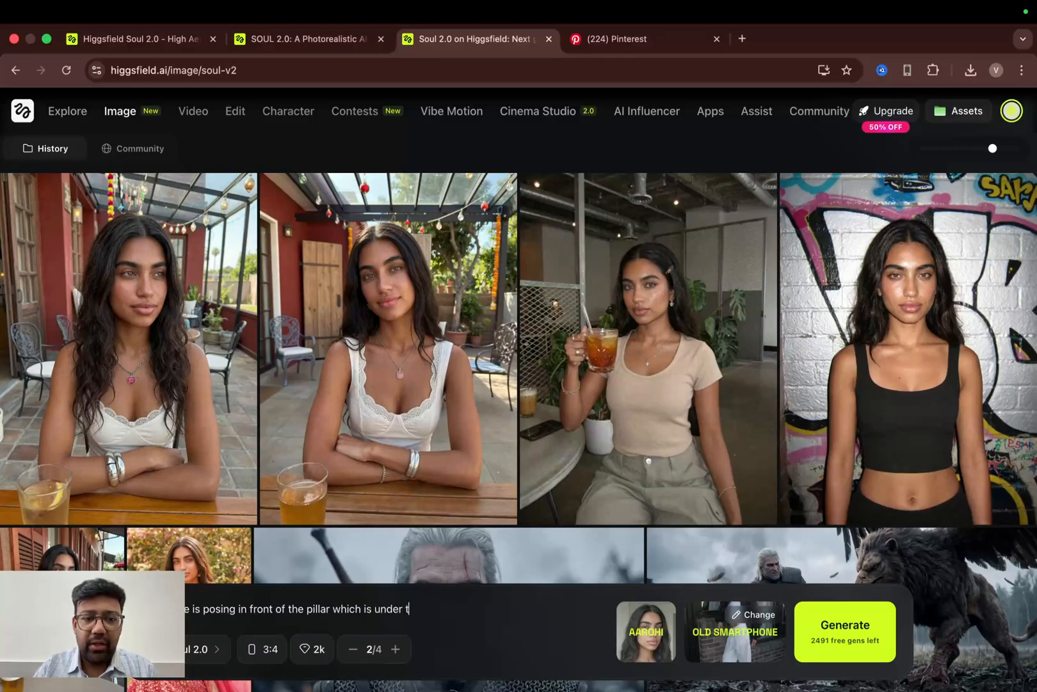
text(he building)
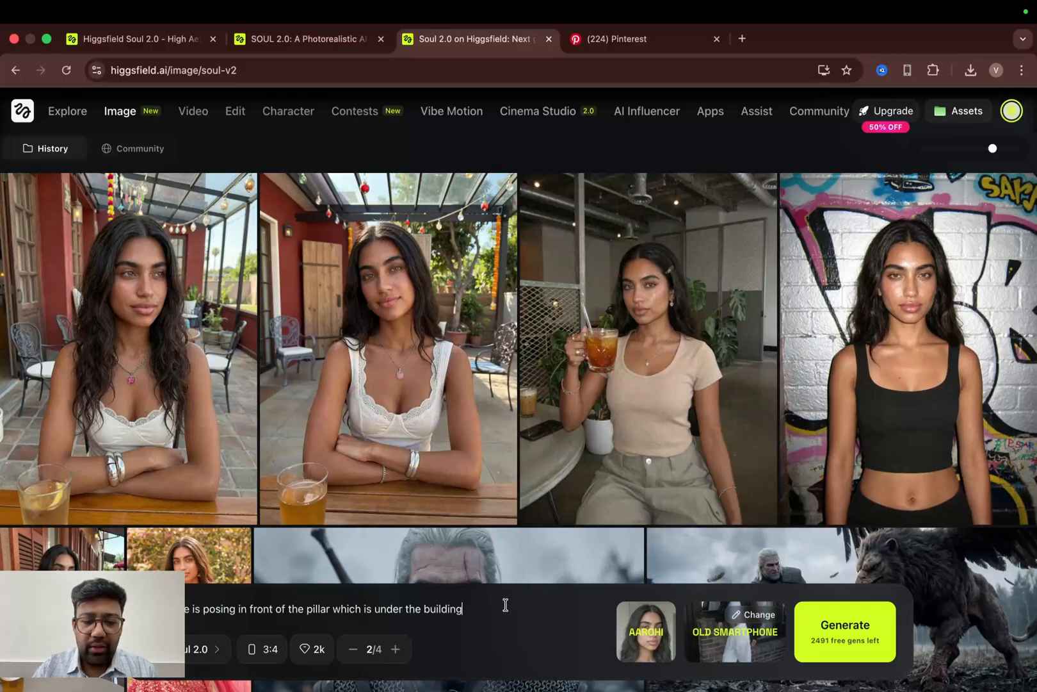
text( its a f)
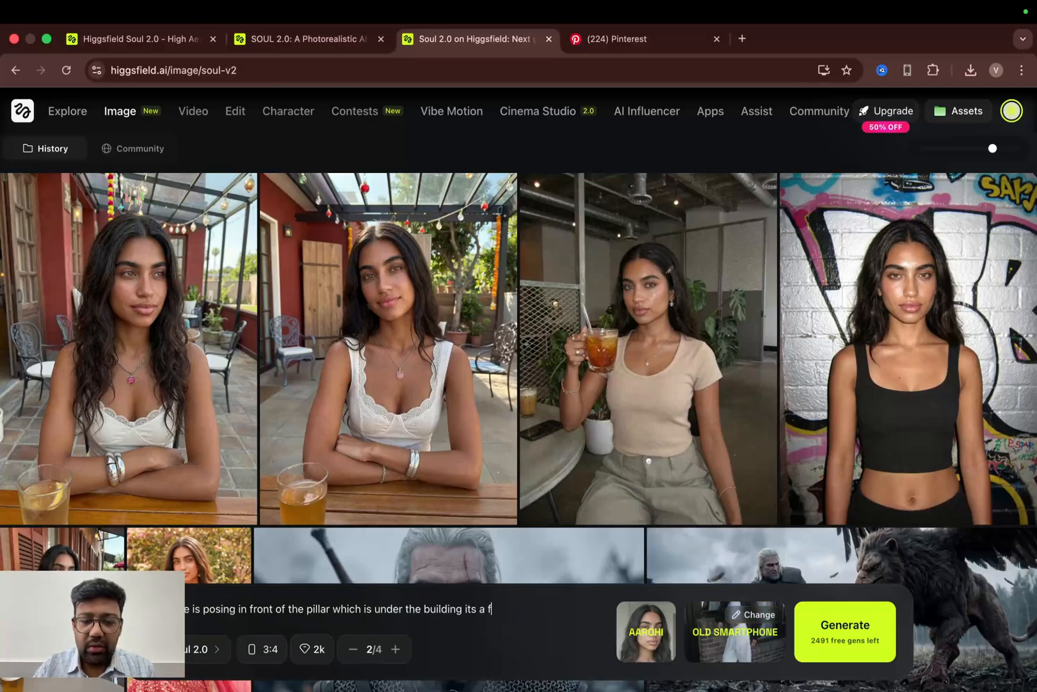
text(ull body sh)
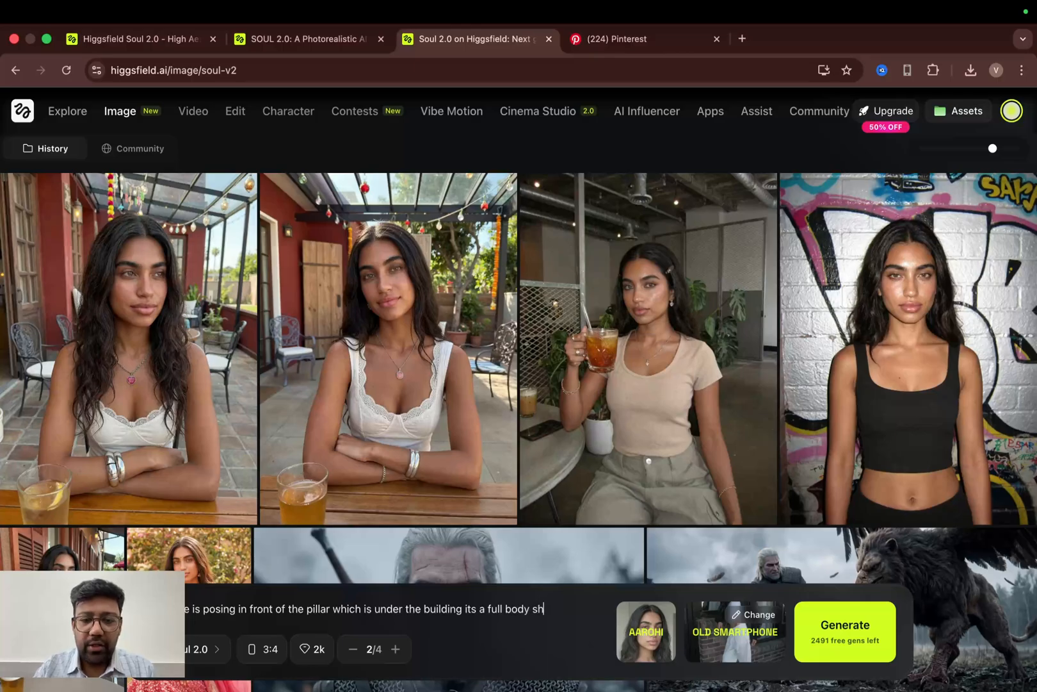
text(ot and sh)
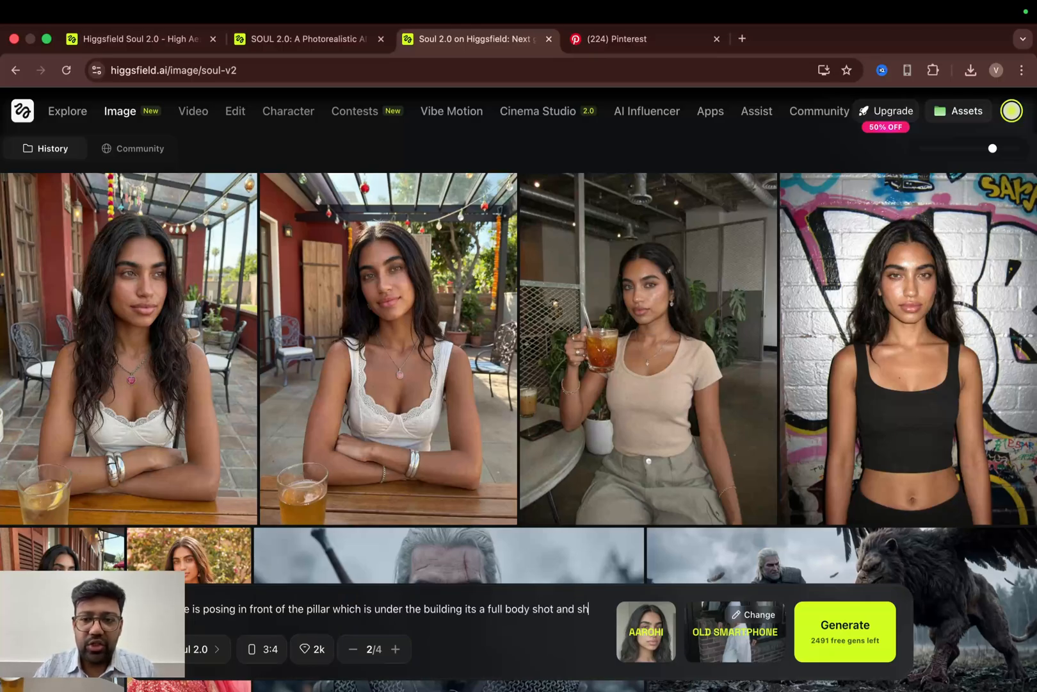
text(e is wear)
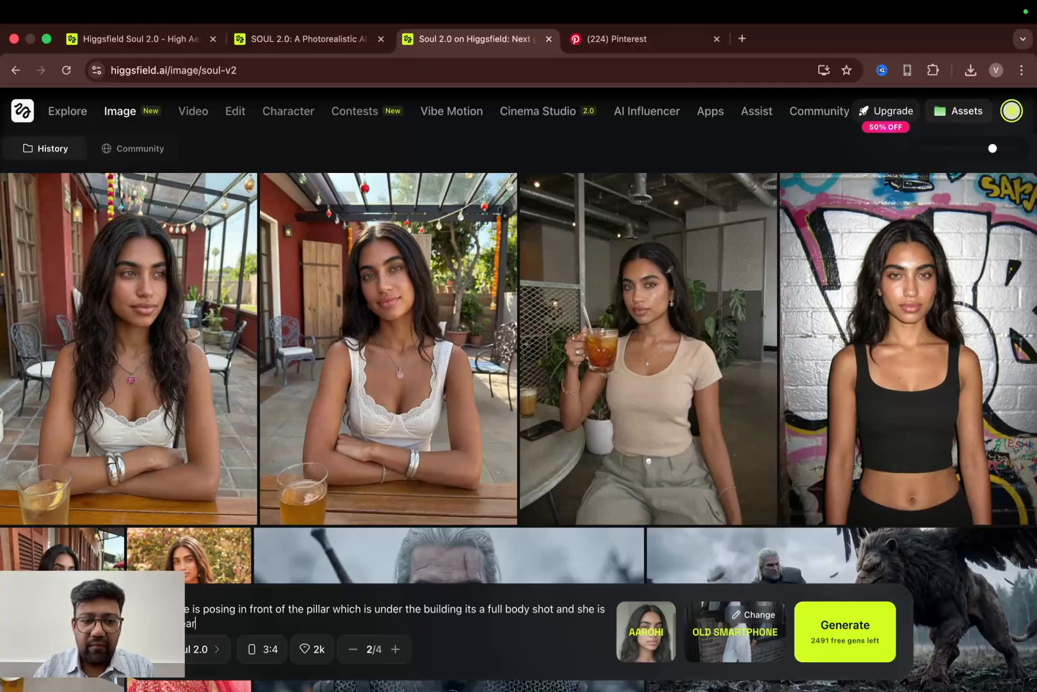
text(ing a black dress)
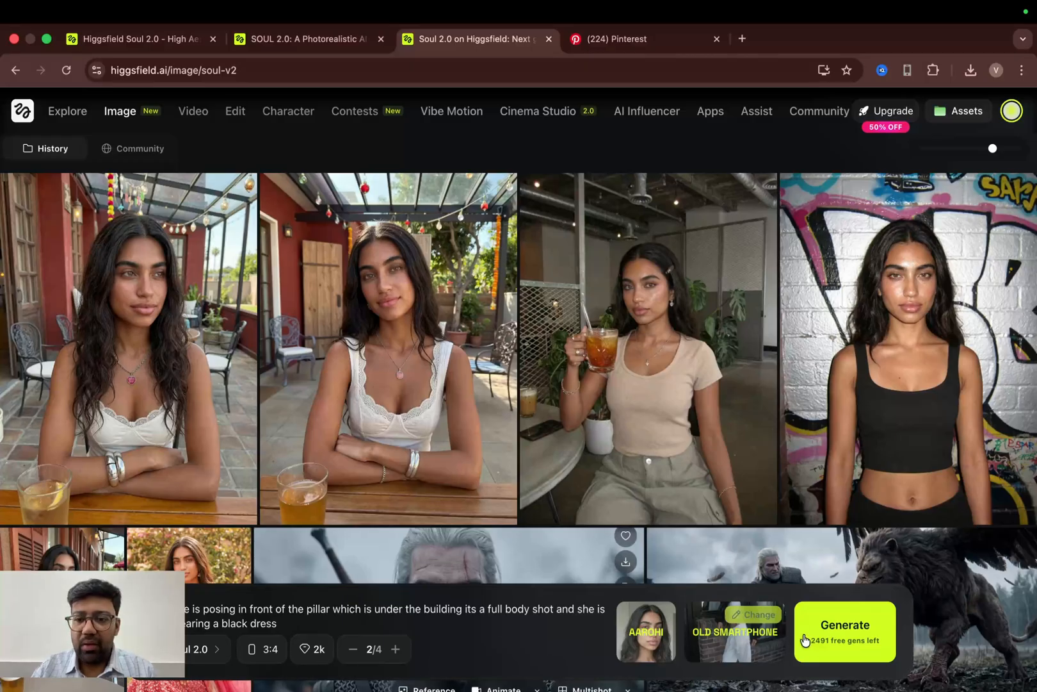
- Switch the preset to the Street photo camera preset and generate the images
click(740, 640)
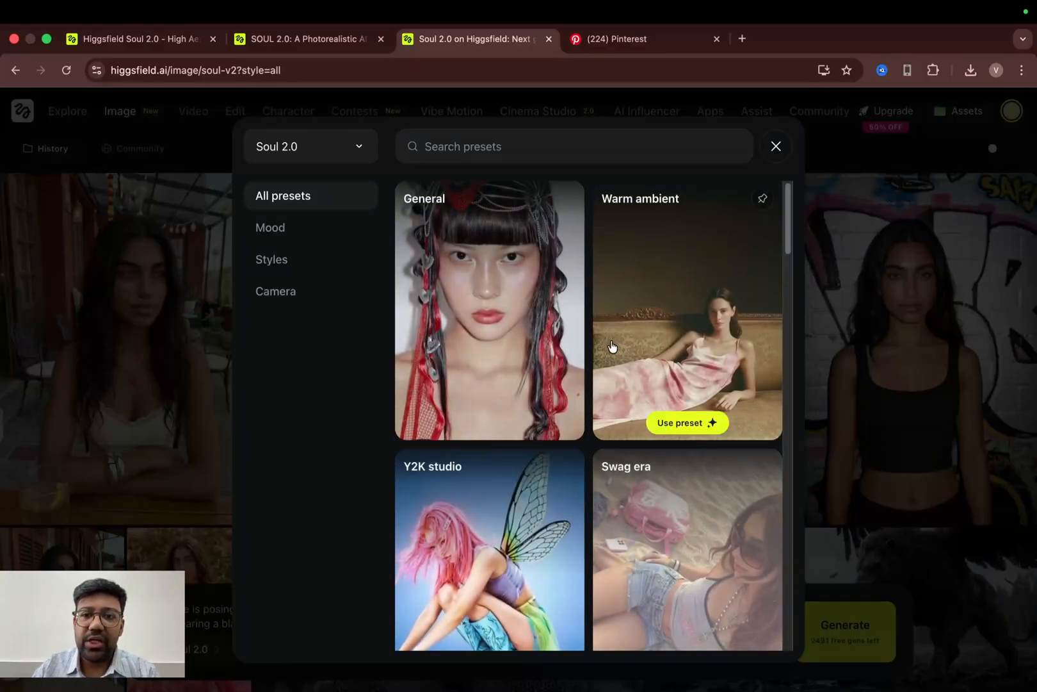
scroll(667, 335, down, 3)
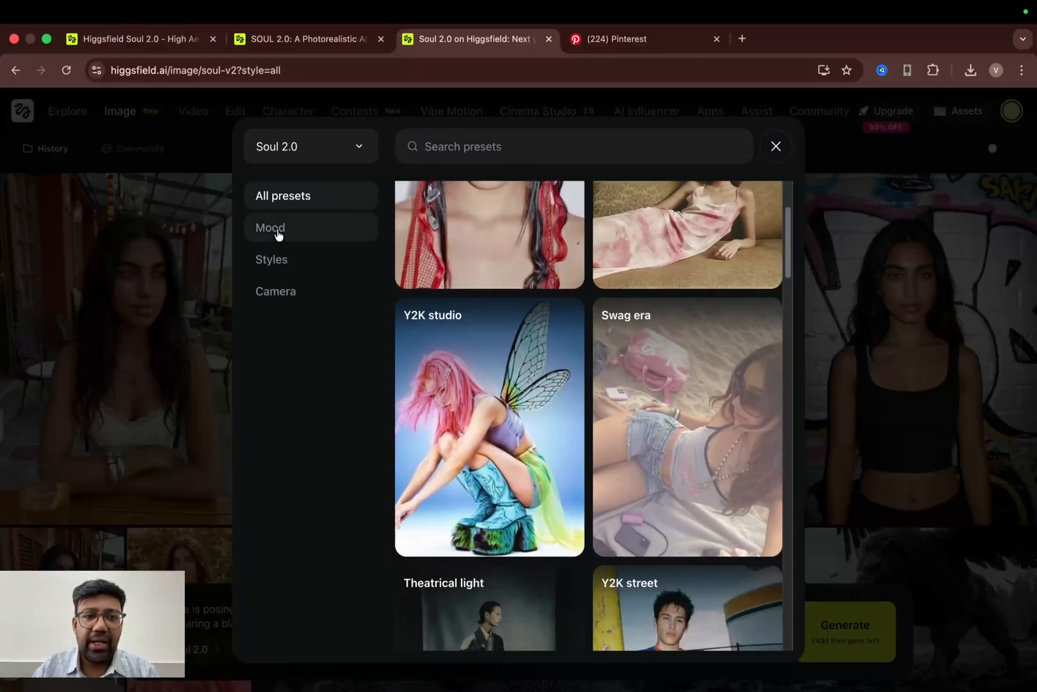
click(280, 233)
mouse_move(442, 282)
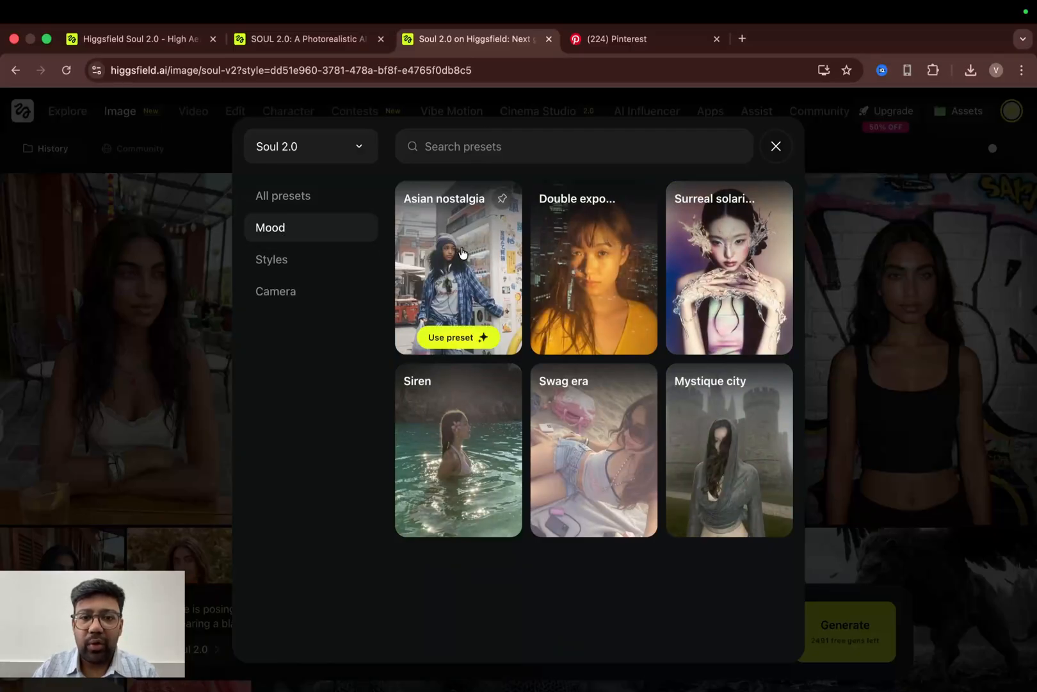
click(288, 294)
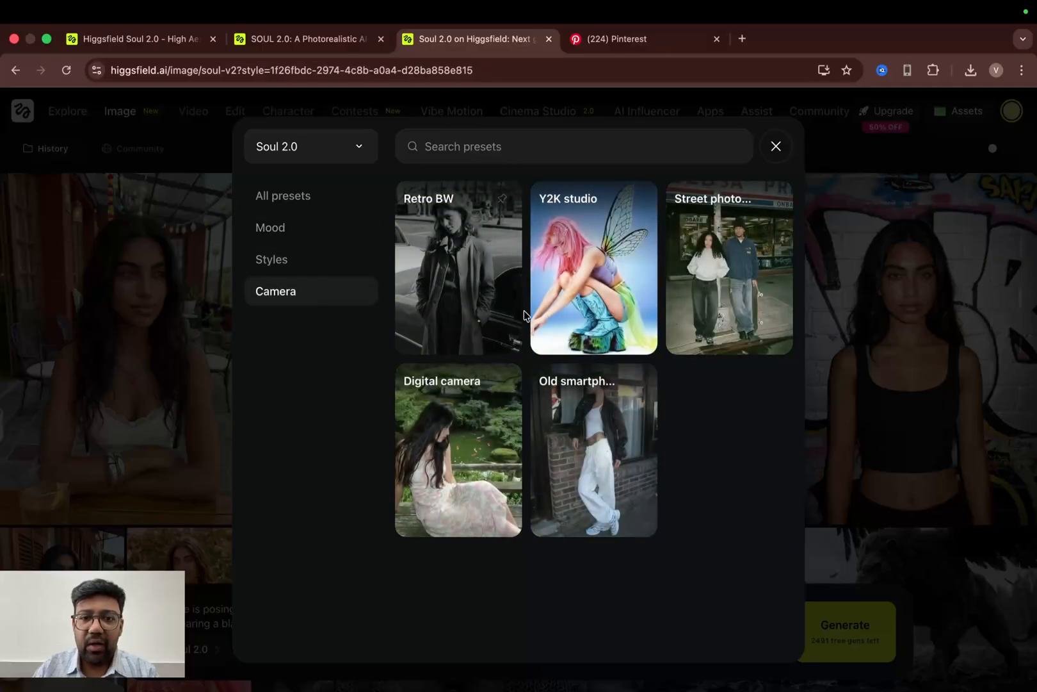
mouse_move(424, 491)
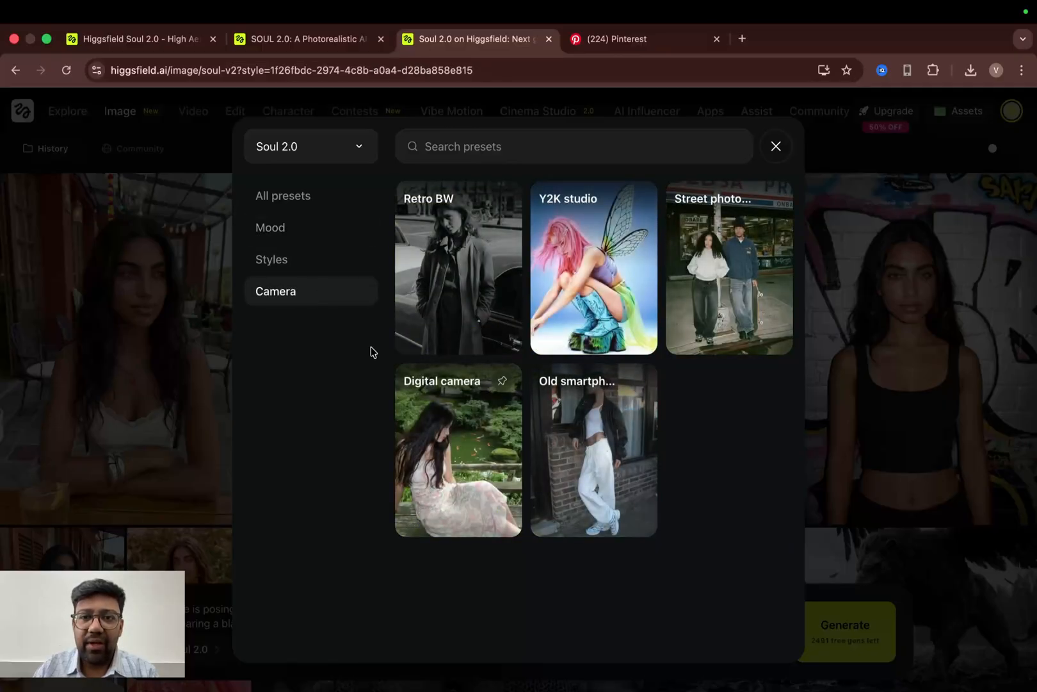
click(694, 263)
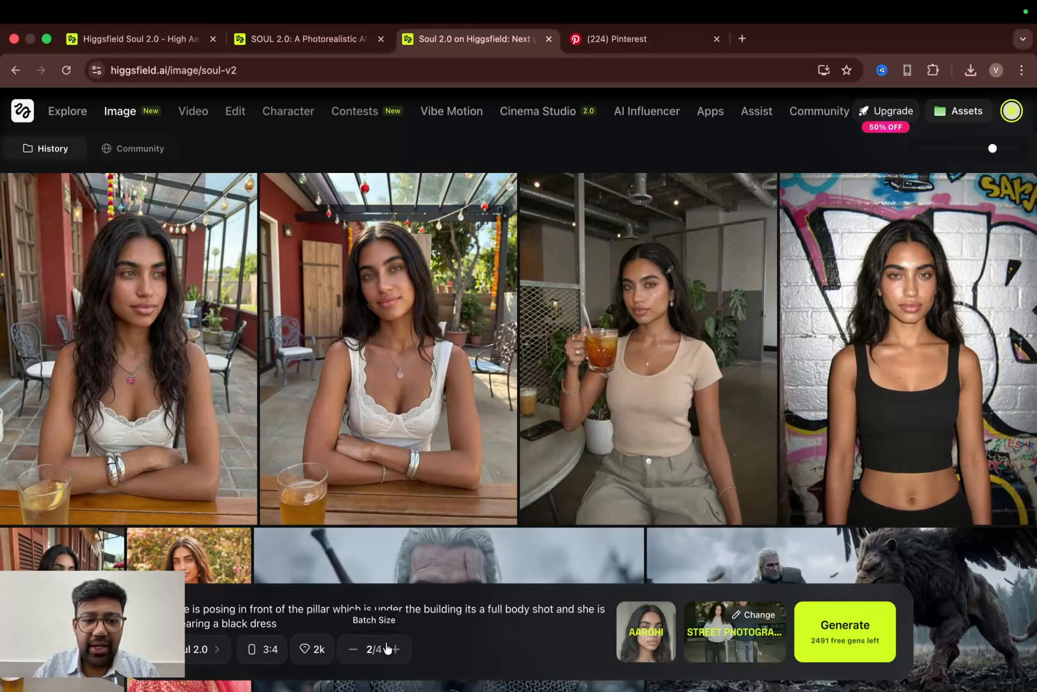
click(846, 652)
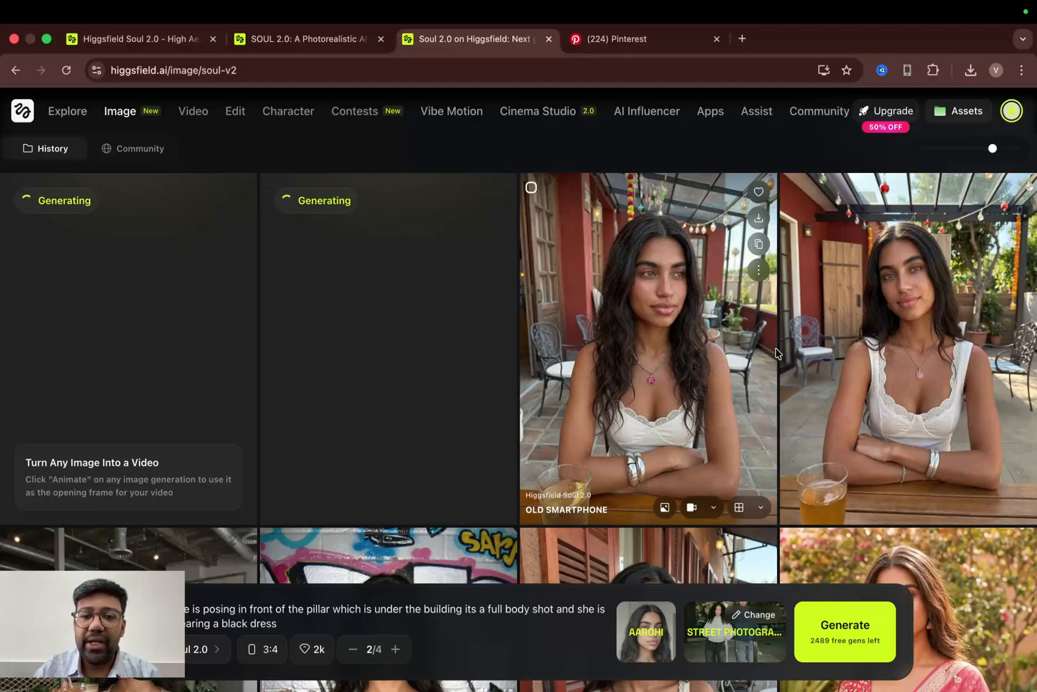
scroll(778, 354, down, 1)
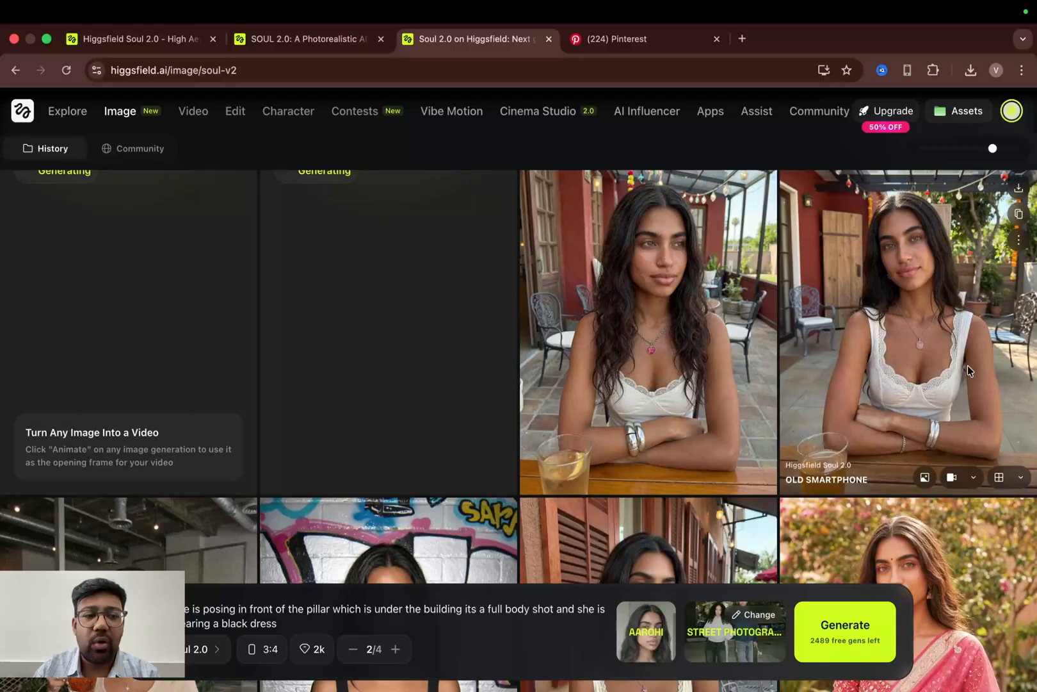
- Browse through the generated images in the full-screen viewer, comparing their prompts and presets
scroll(968, 365, down, 4)
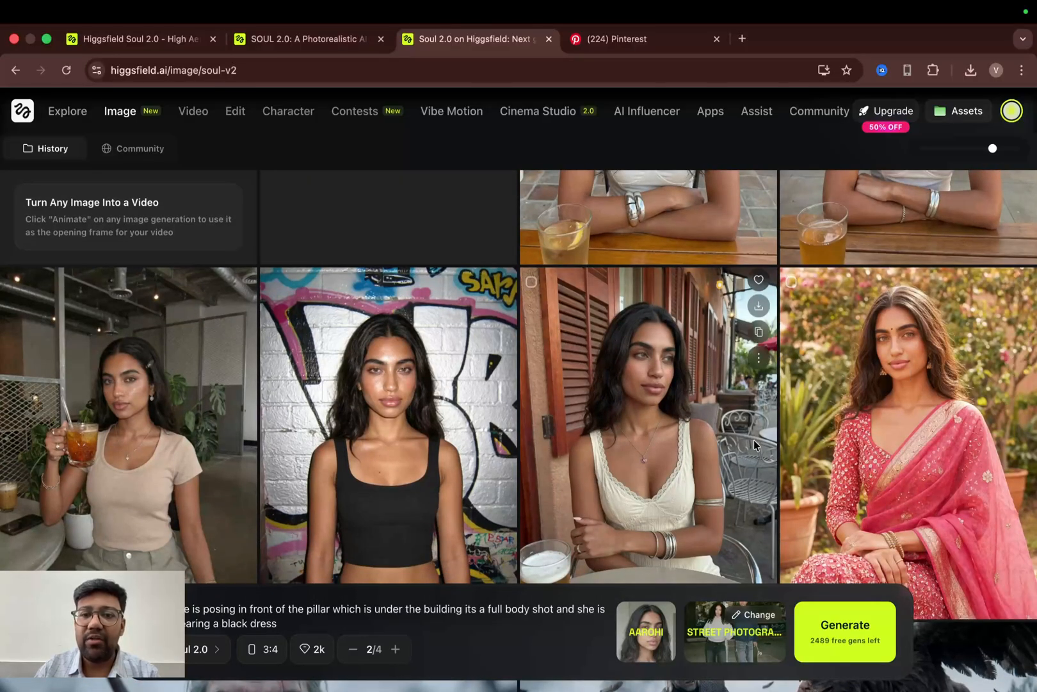
scroll(754, 440, up, 2)
scroll(697, 321, up, 2)
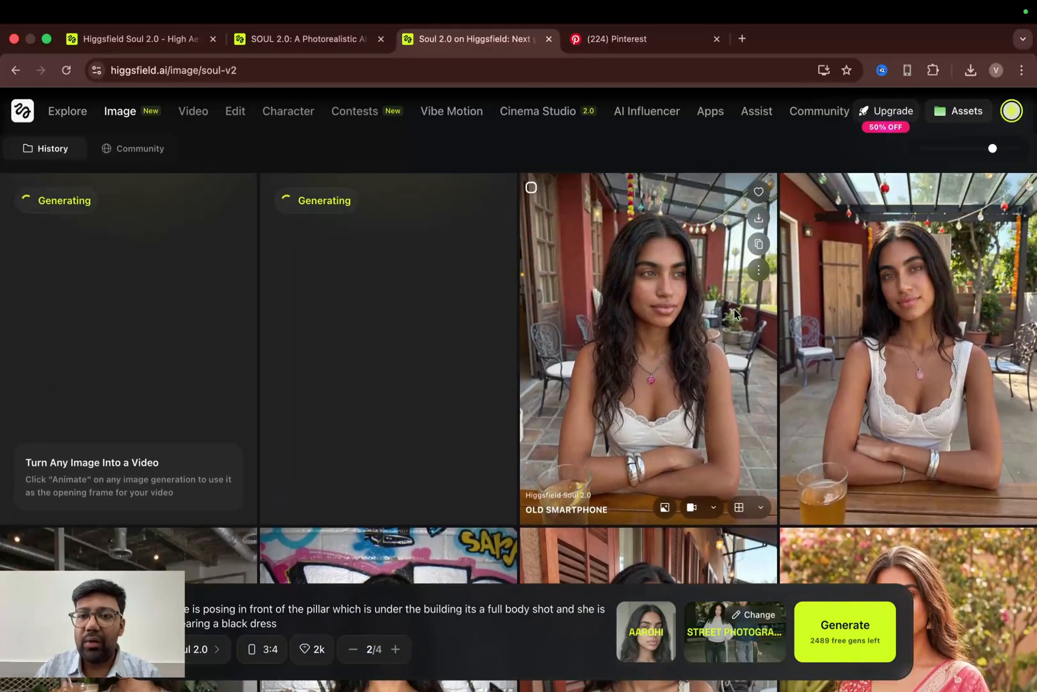
scroll(926, 345, down, 5)
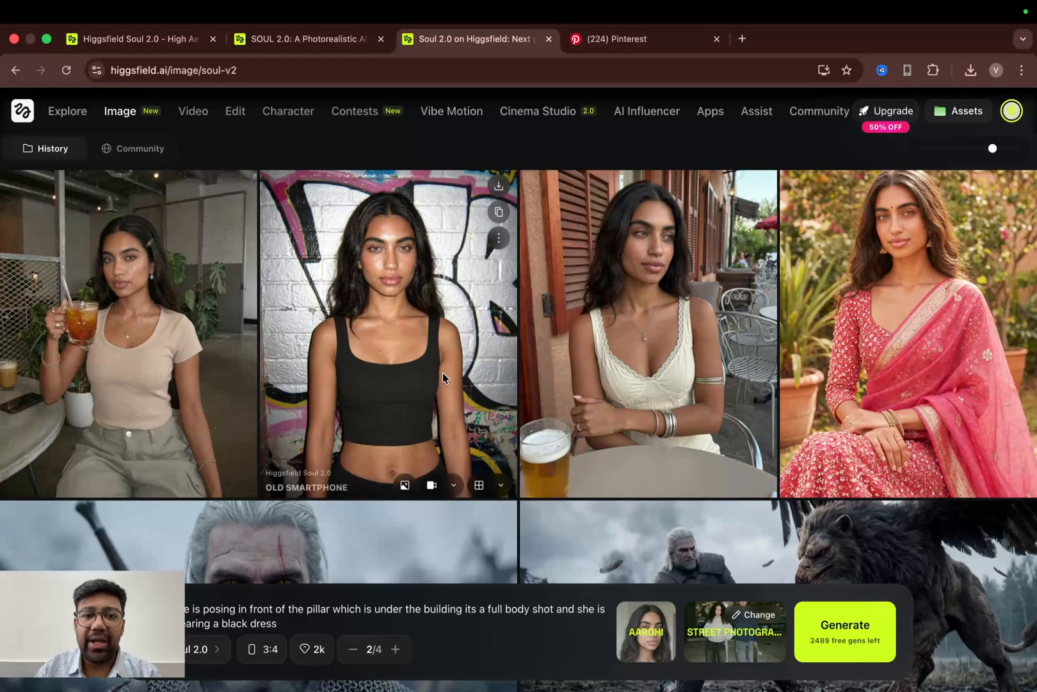
click(398, 351)
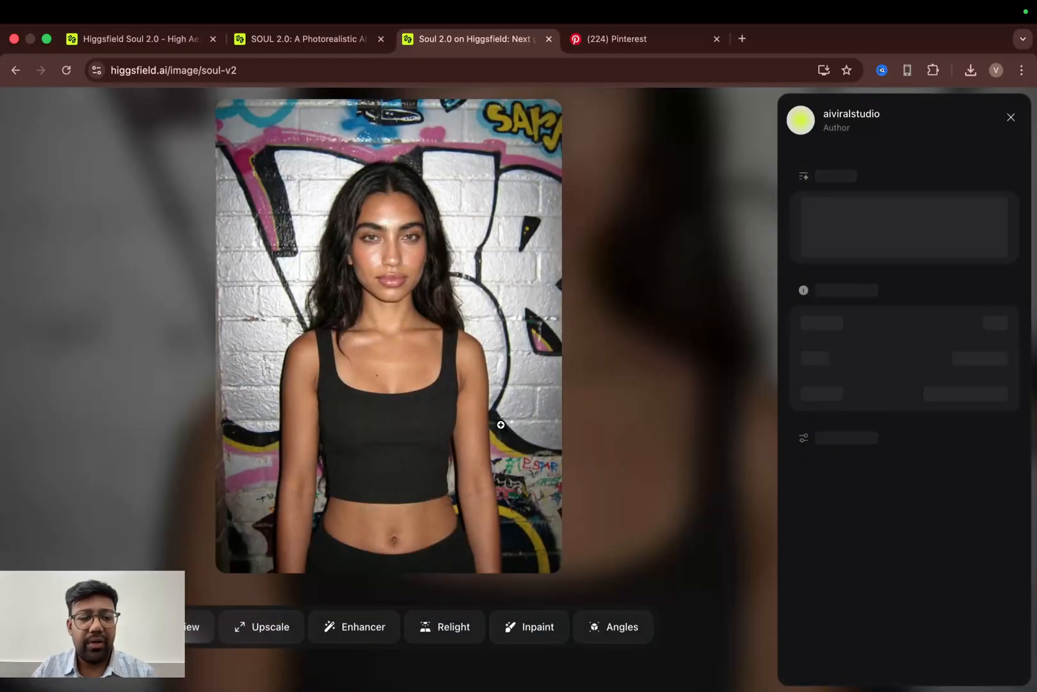
key(Right)
key(Right)
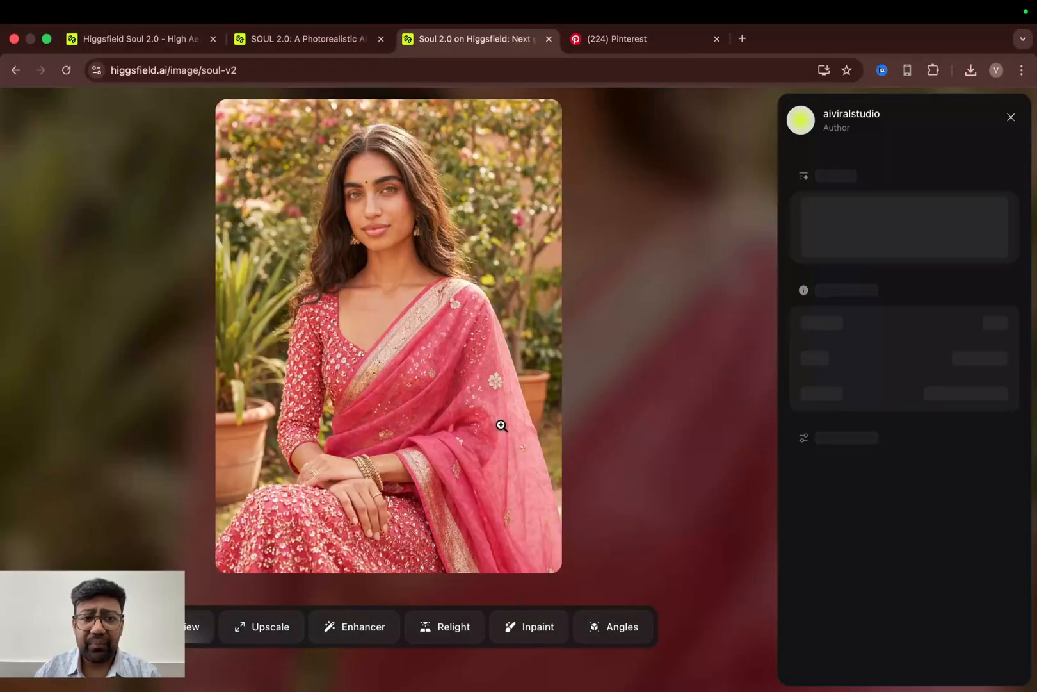
key(Left)
key(Left)
key(Left)
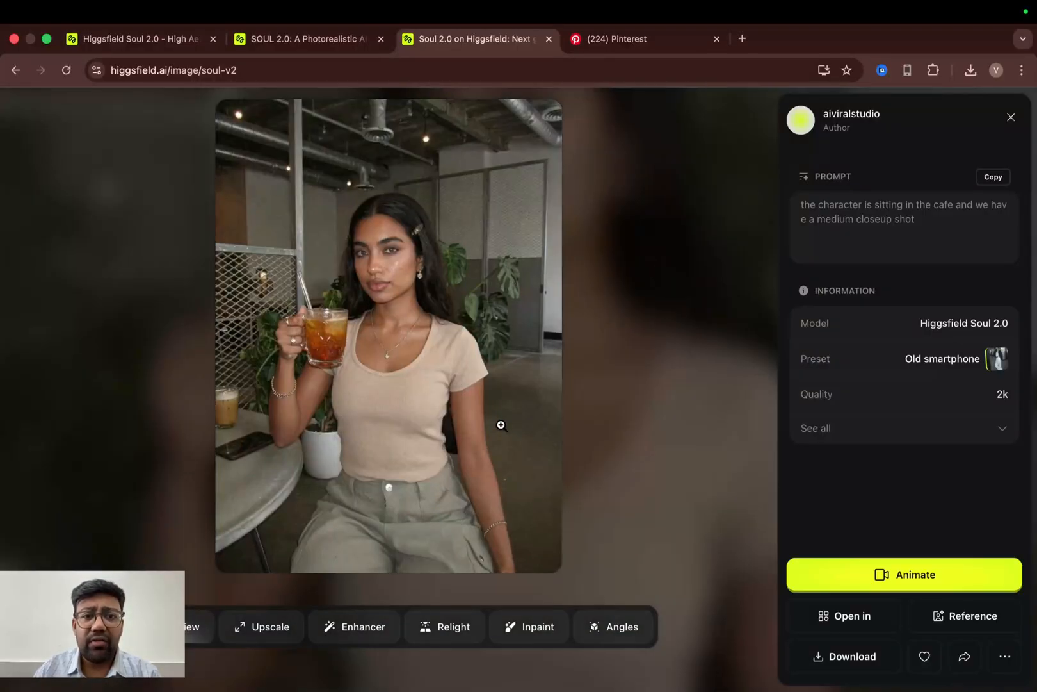
key(Right)
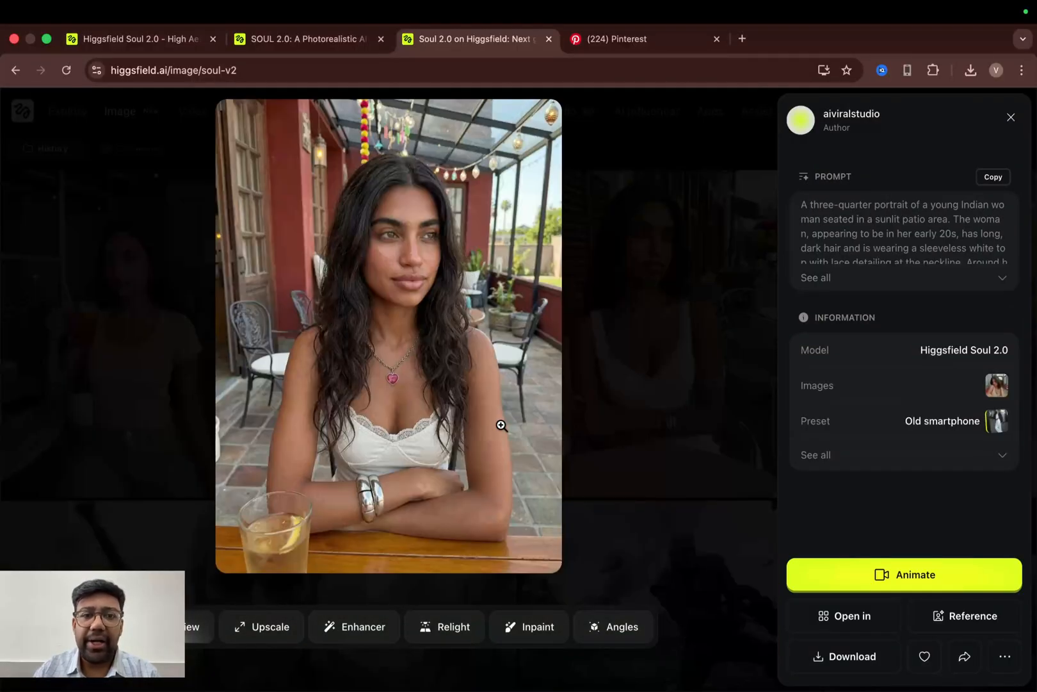
key(Right)
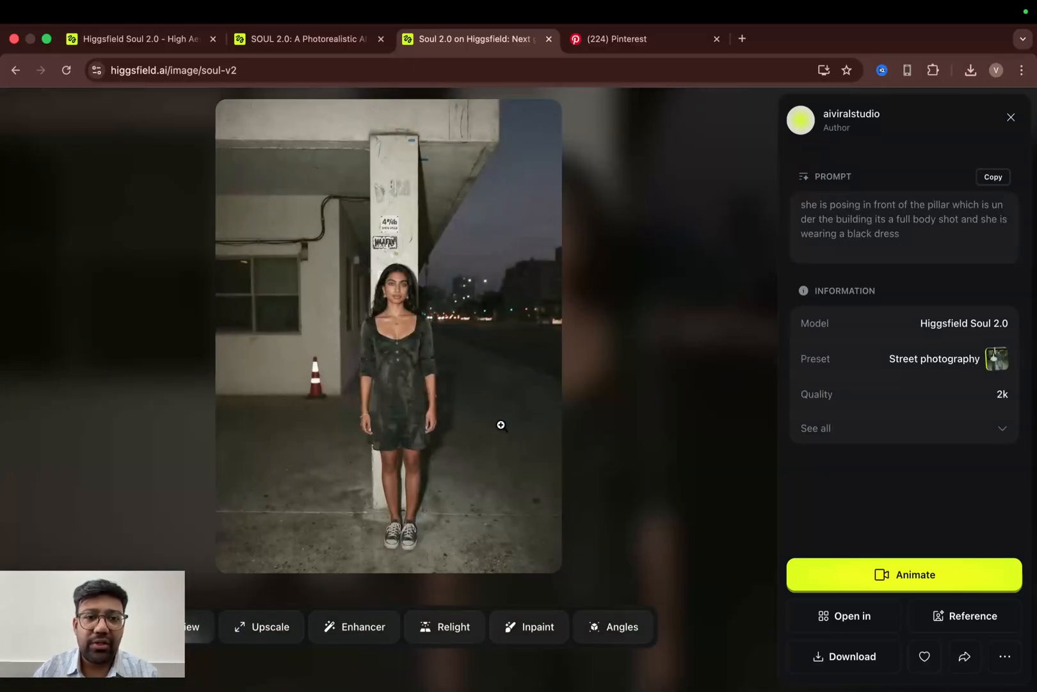
key(Right)
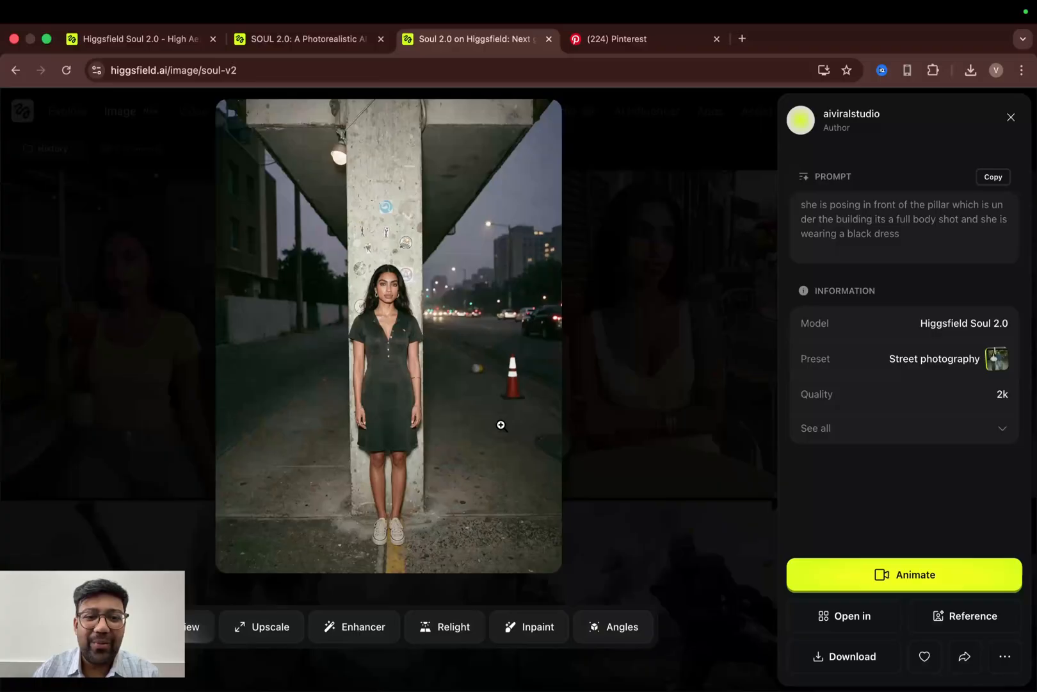
key(Right)
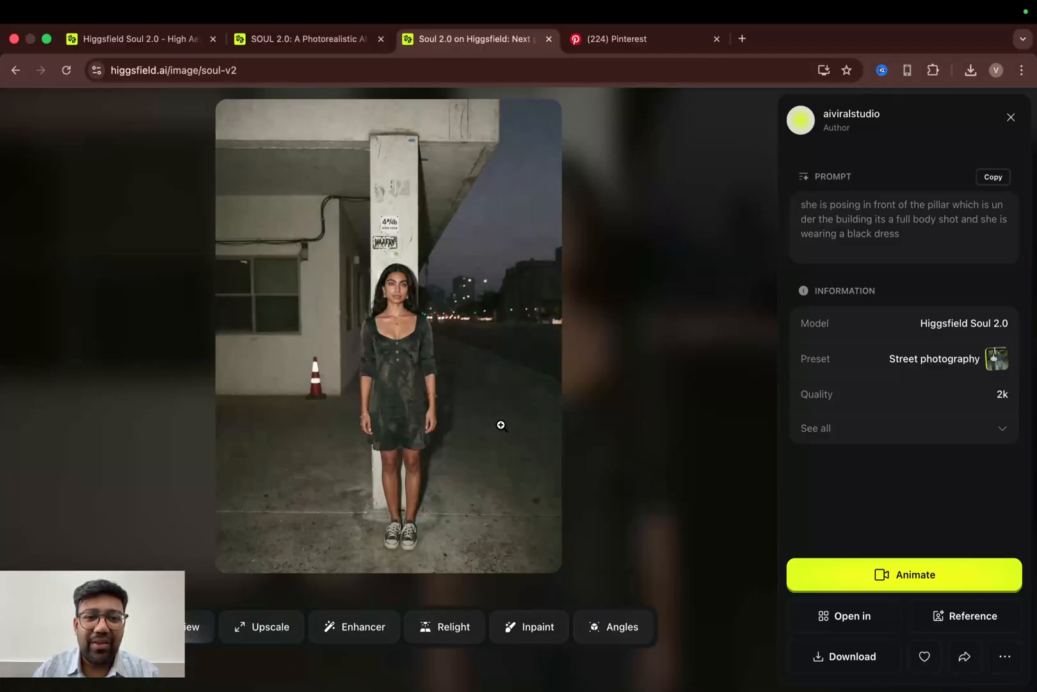
key(Escape)
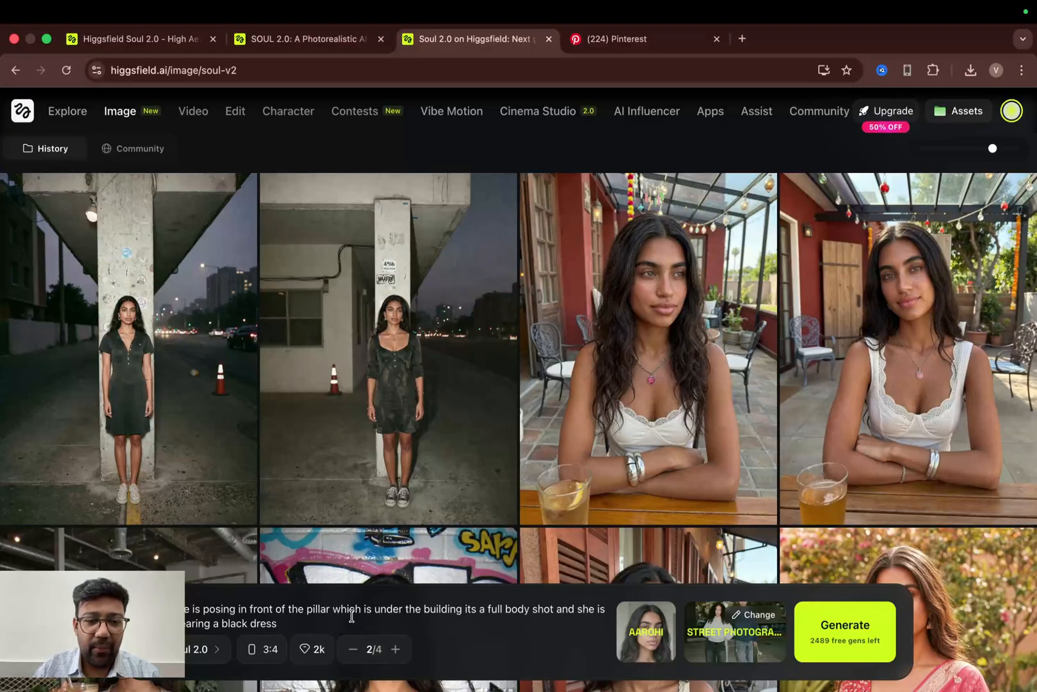
- Replace 'full body shot' with 'medium closeup' in the prompt and generate the images
drag(489, 609, 552, 613)
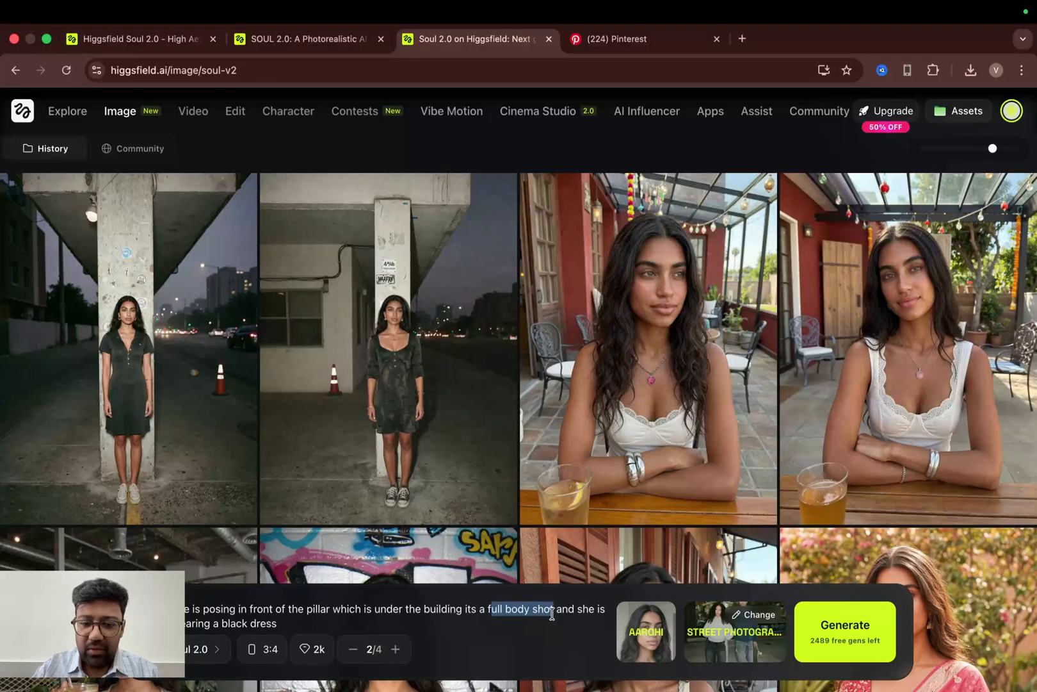
key(BackSpace)
text(m)
text(edium cl)
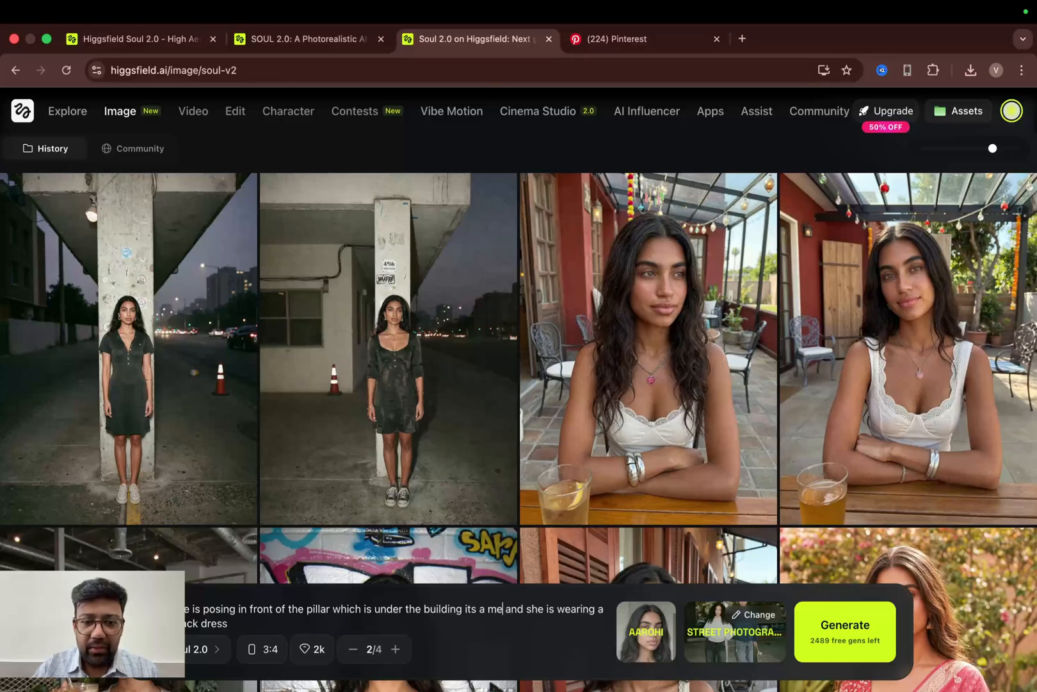
text(oseup)
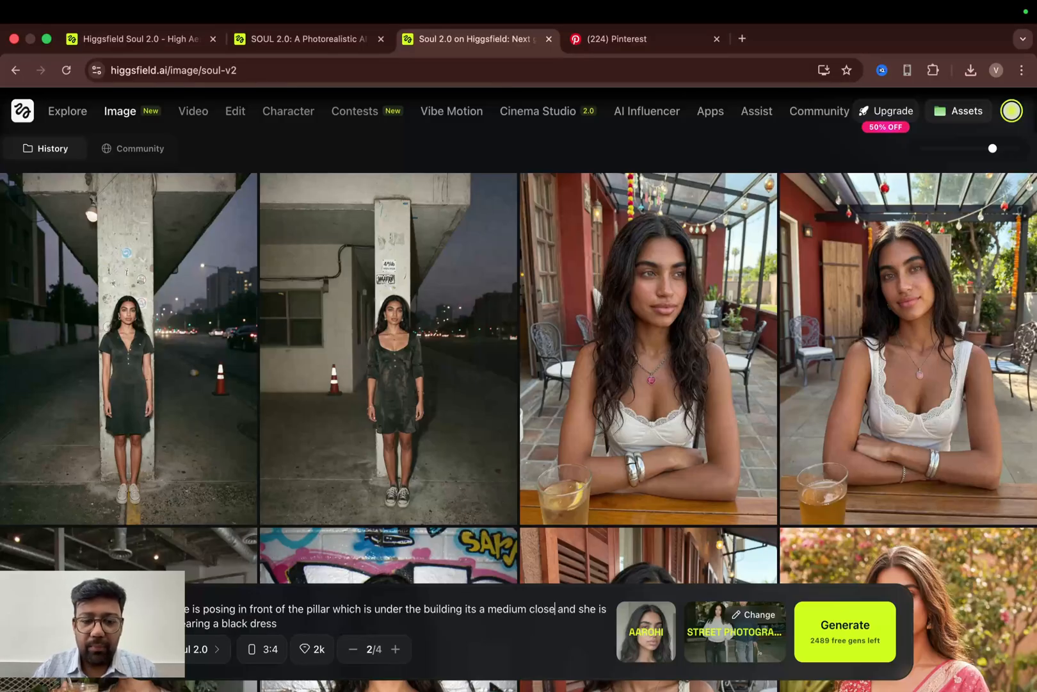
click(876, 652)
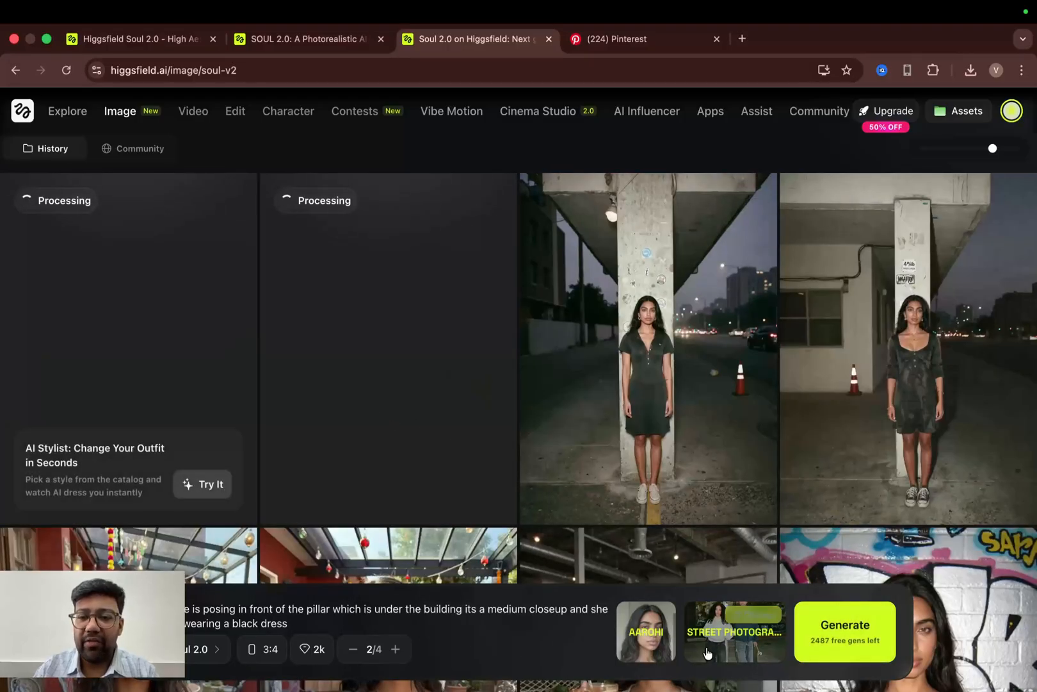
- Switch the preset to Y2K studio and generate the images
click(707, 654)
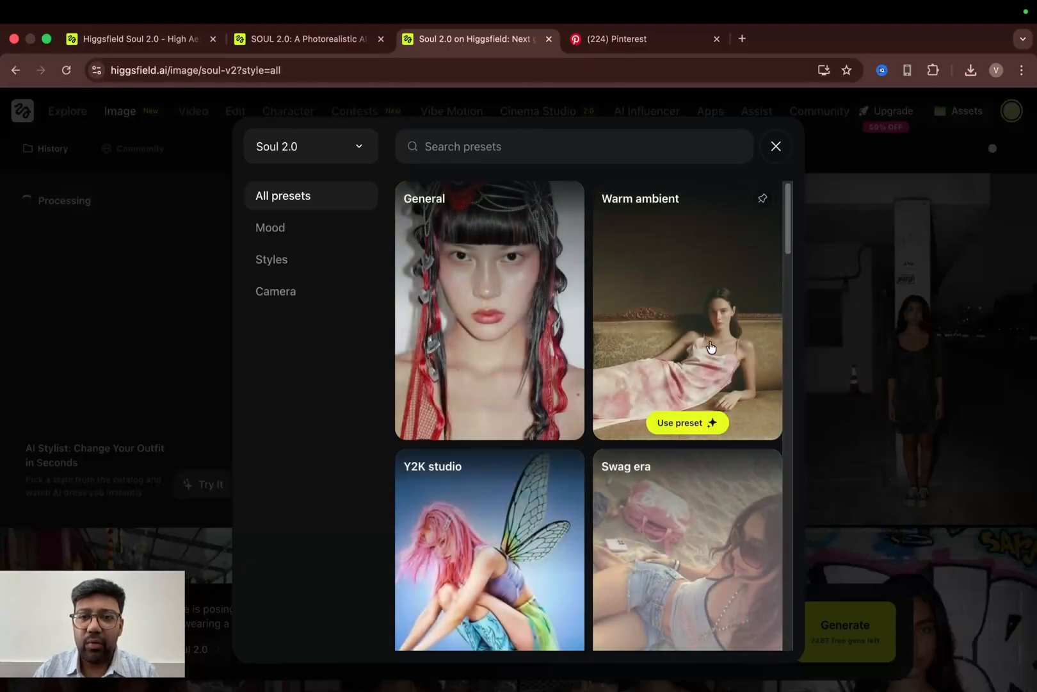
scroll(707, 347, down, 4)
scroll(710, 346, up, 2)
click(507, 416)
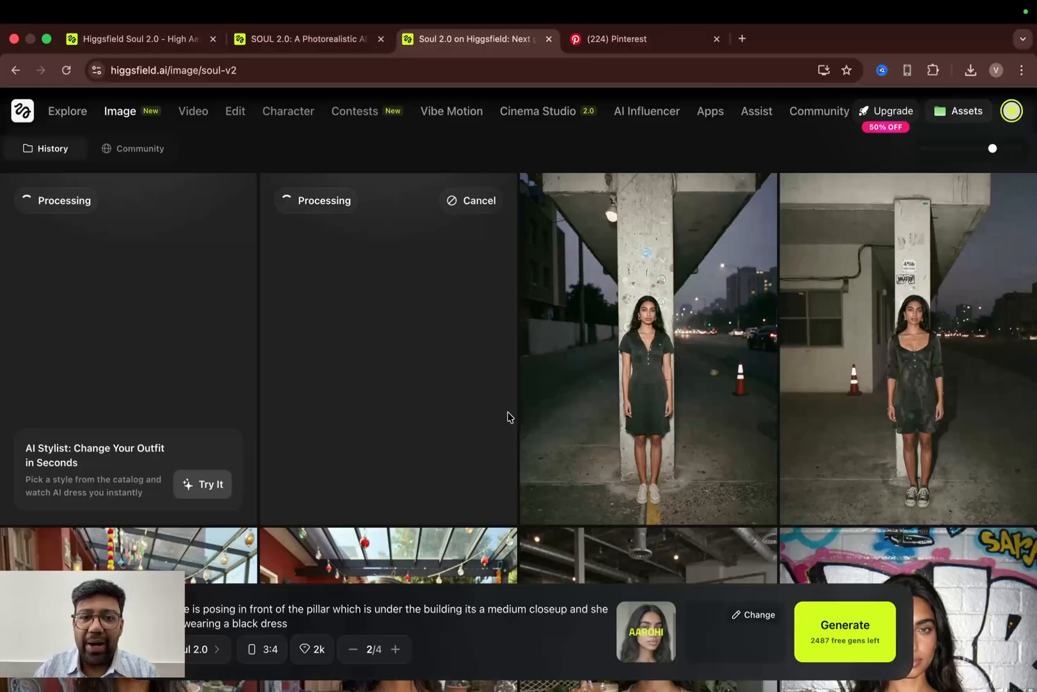
click(841, 610)
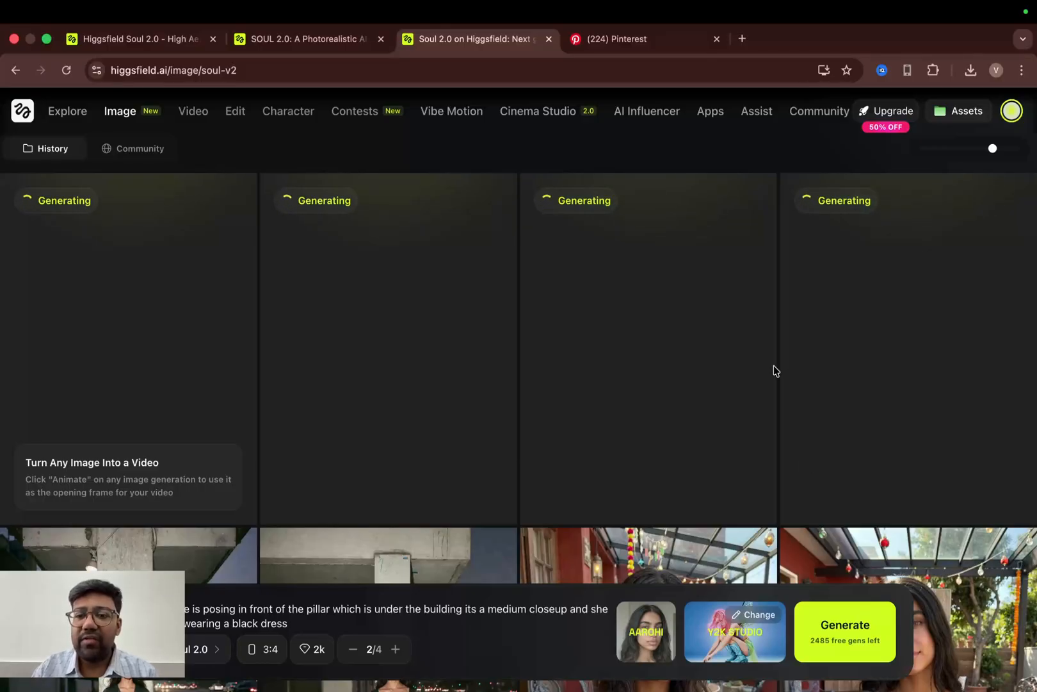
- Open the medium closeup street photography image and send it to Animate as the video start frame
scroll(773, 370, down, 5)
scroll(774, 370, down, 3)
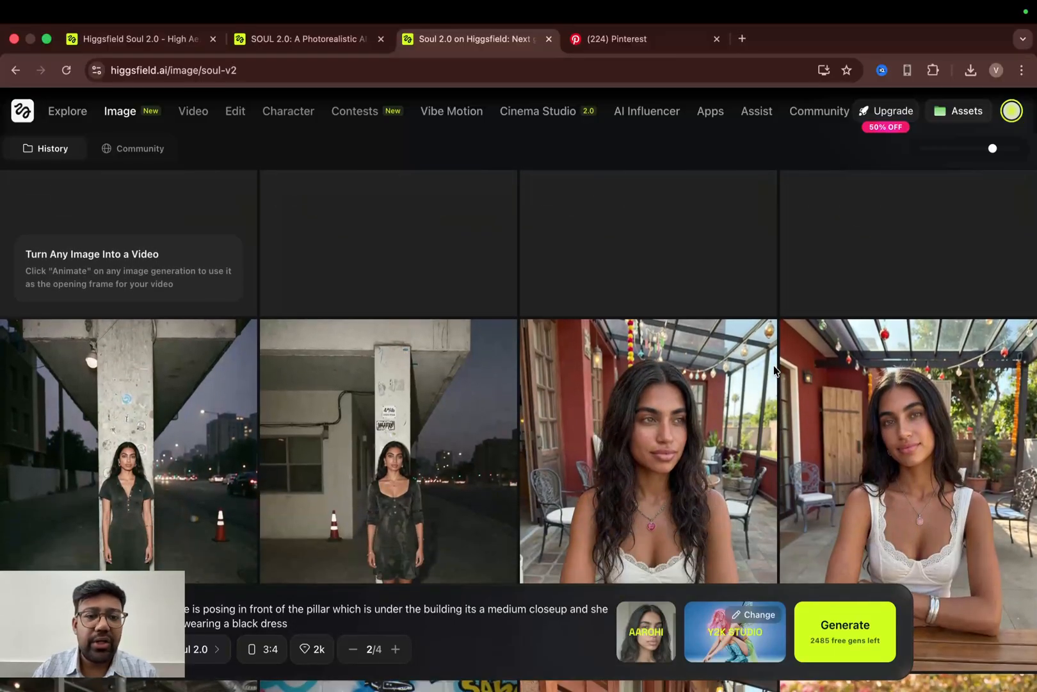
scroll(773, 365, up, 5)
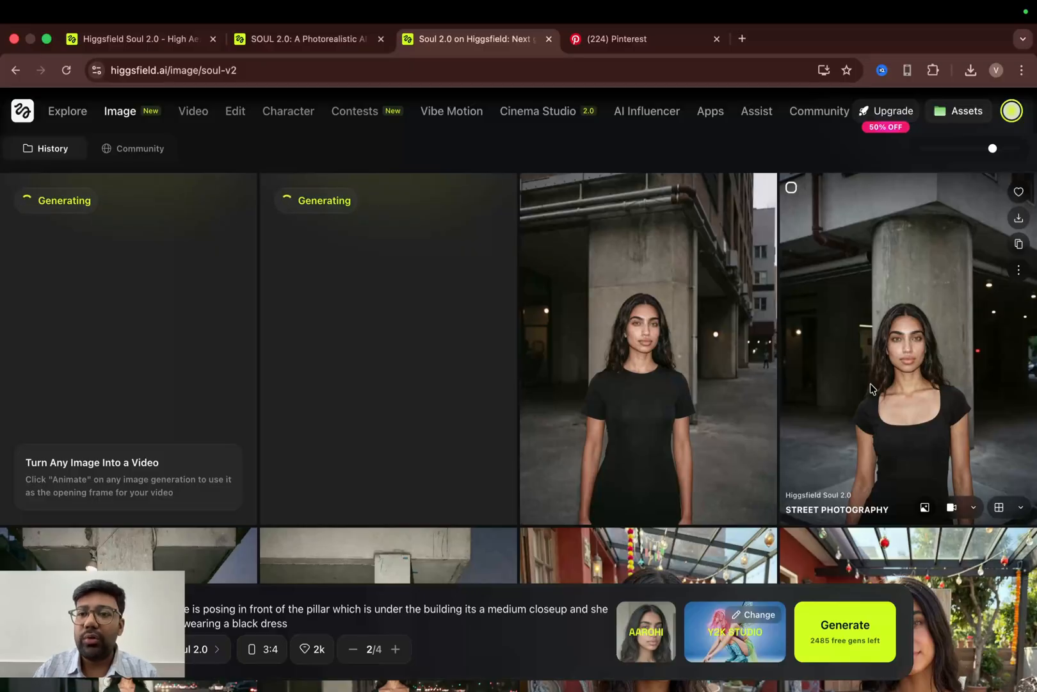
mouse_move(196, 119)
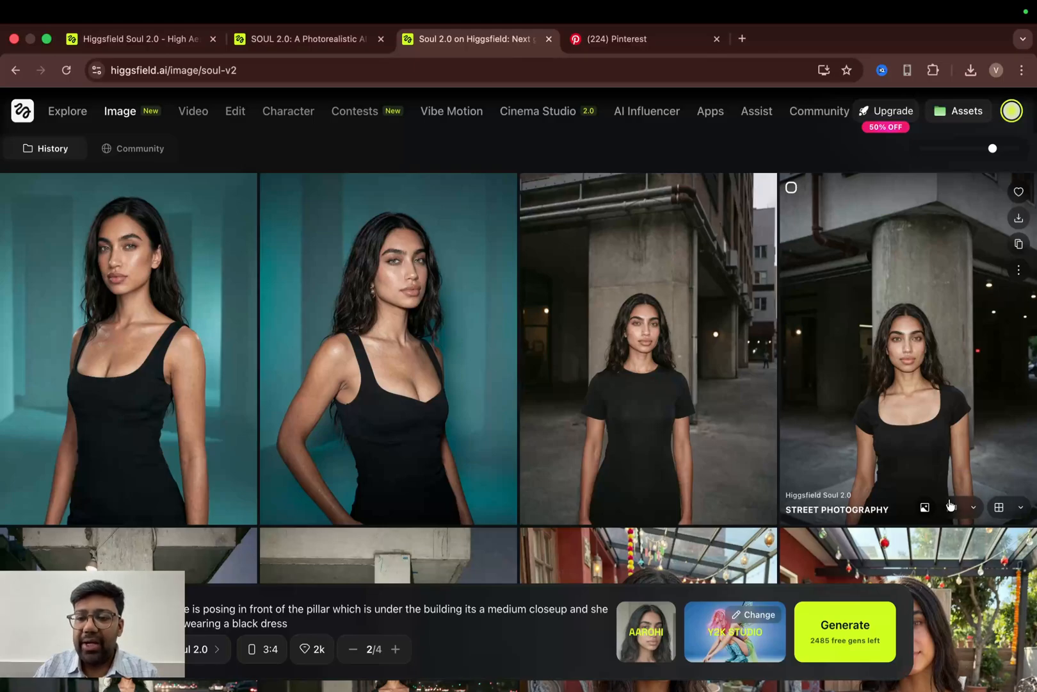
click(877, 280)
click(916, 576)
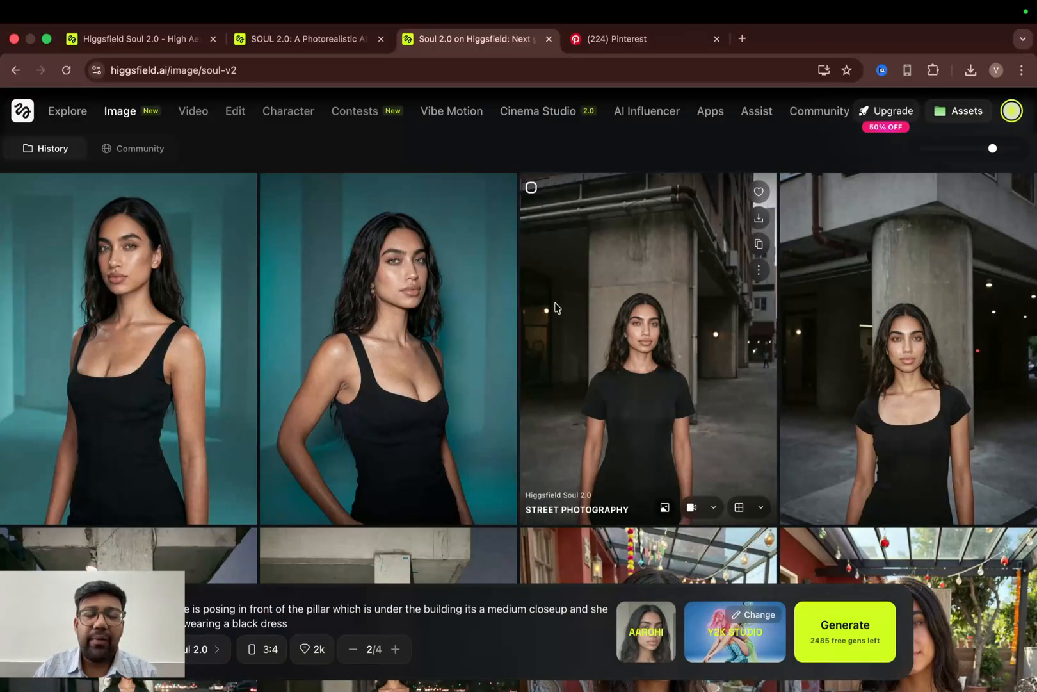
click(882, 341)
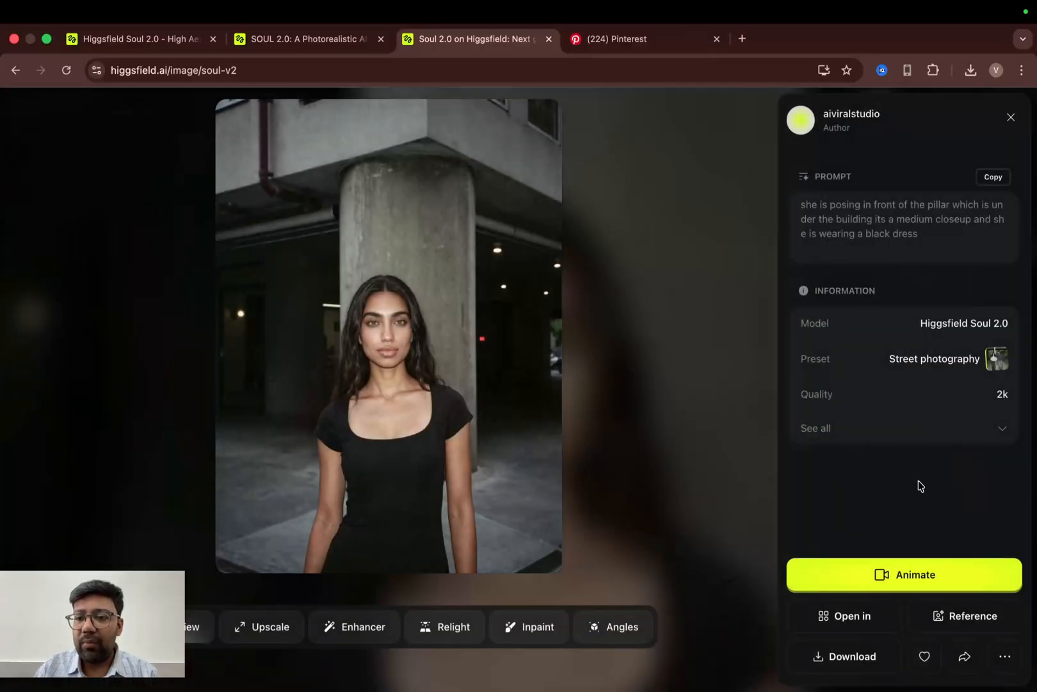
click(881, 576)
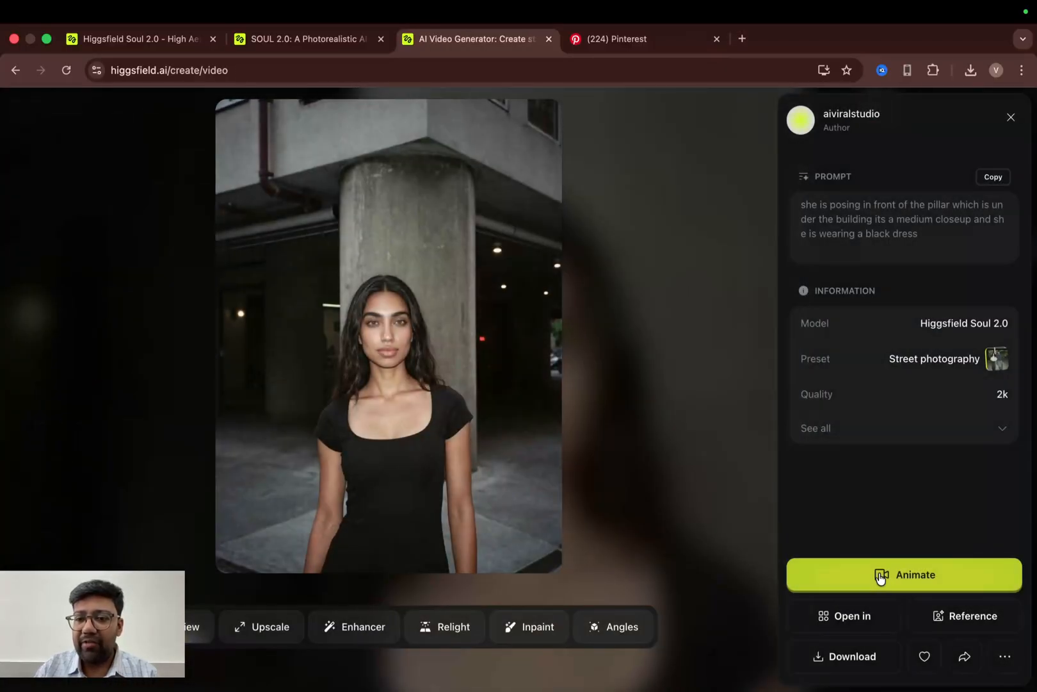
click(1011, 117)
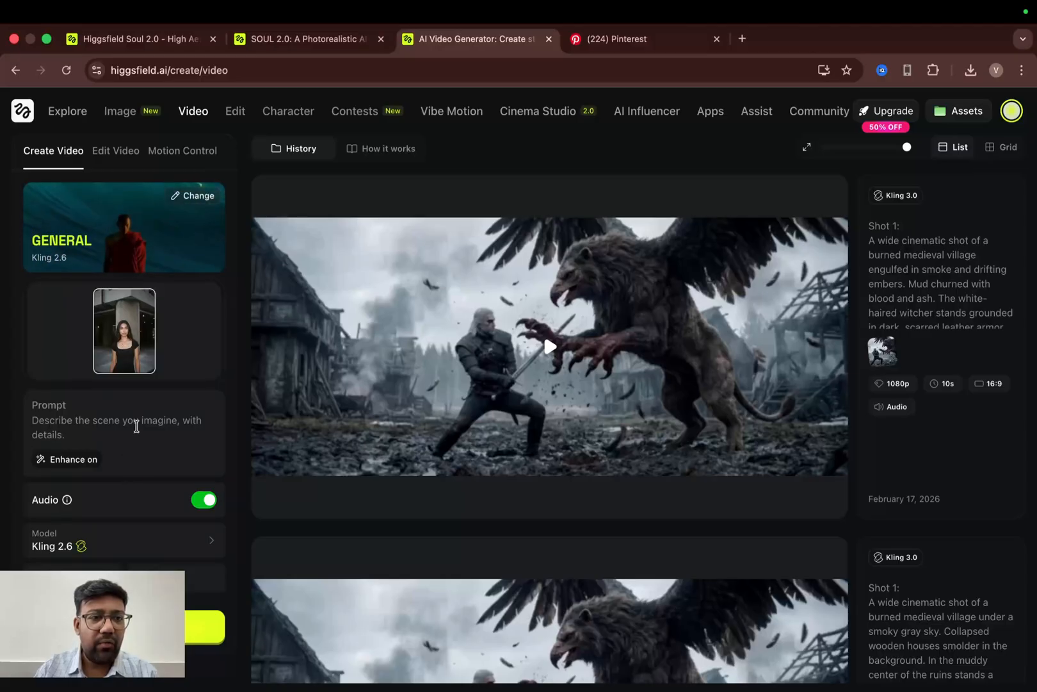
- Switch the video model to Kling 3.0 and write the prompt 'she is posing in front of camera and just showing some moves of her for fashion street photography'
click(160, 543)
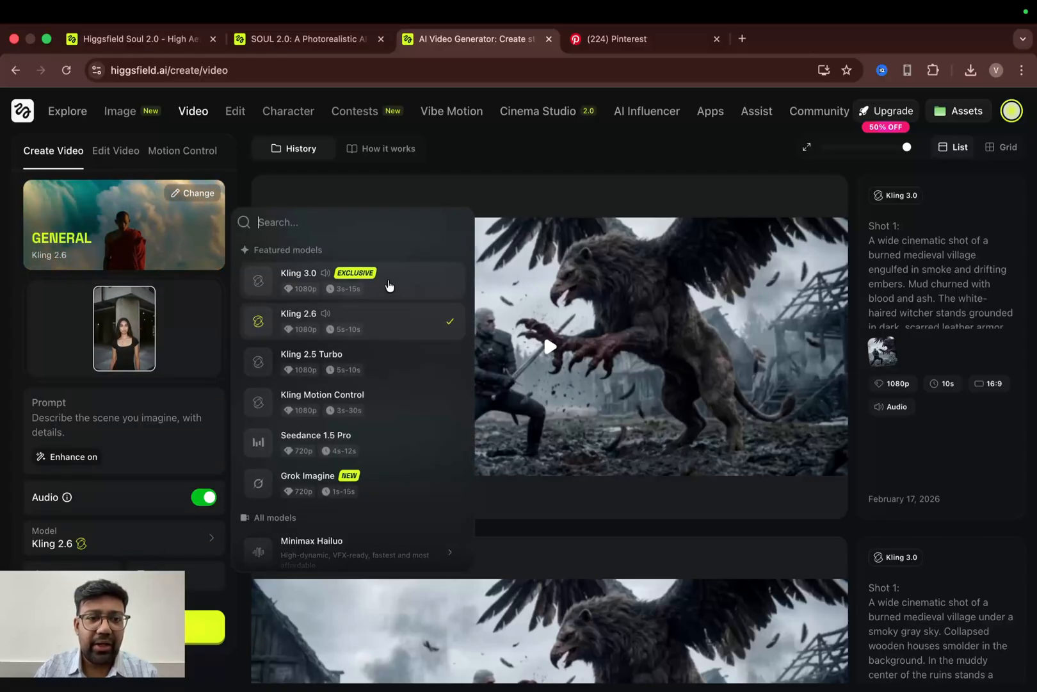
click(389, 286)
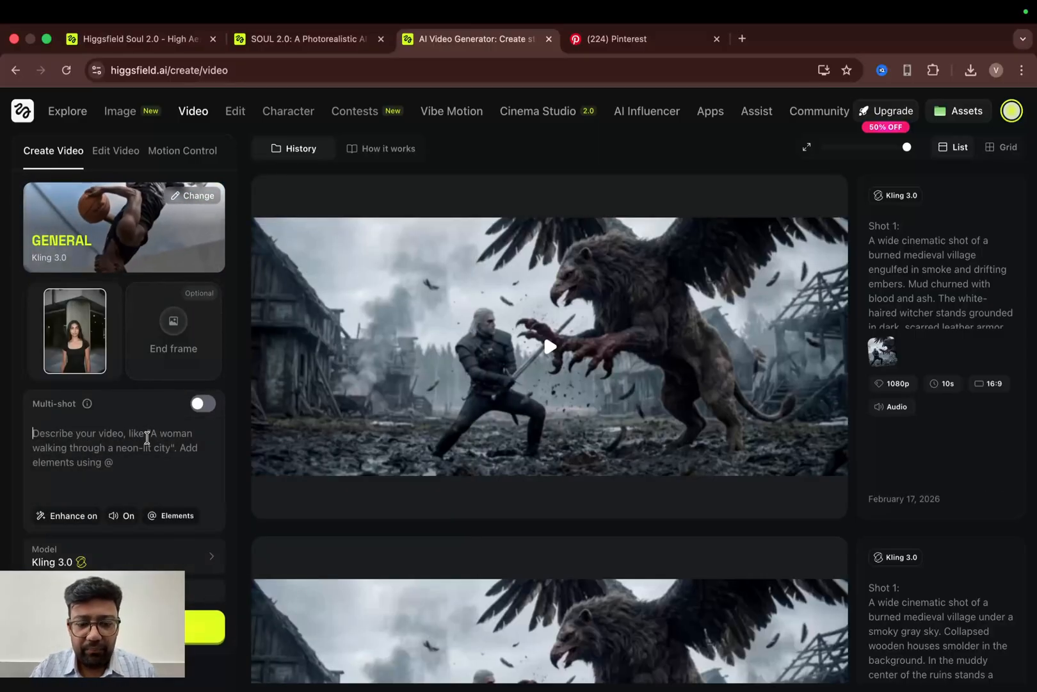
text(she is posing in front of)
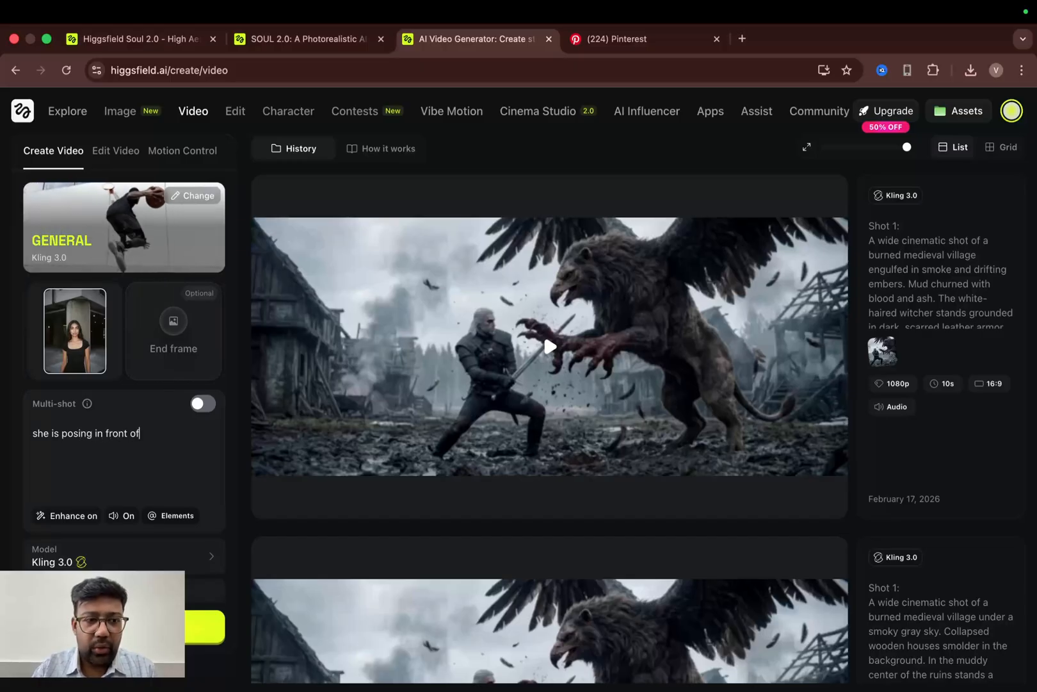
text( camera )
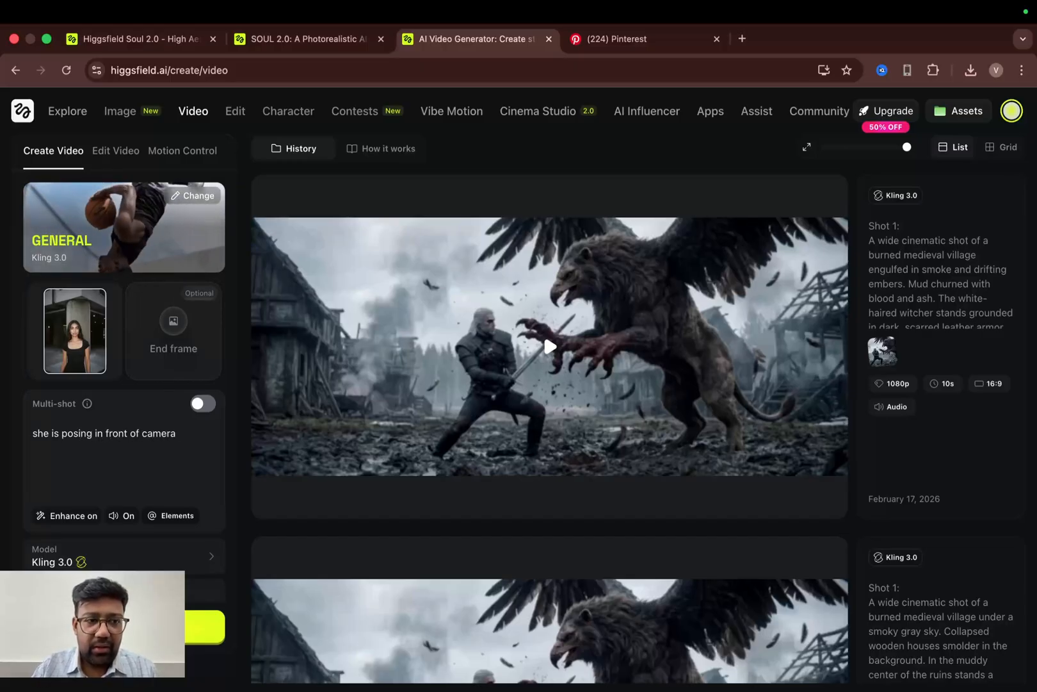
text(and)
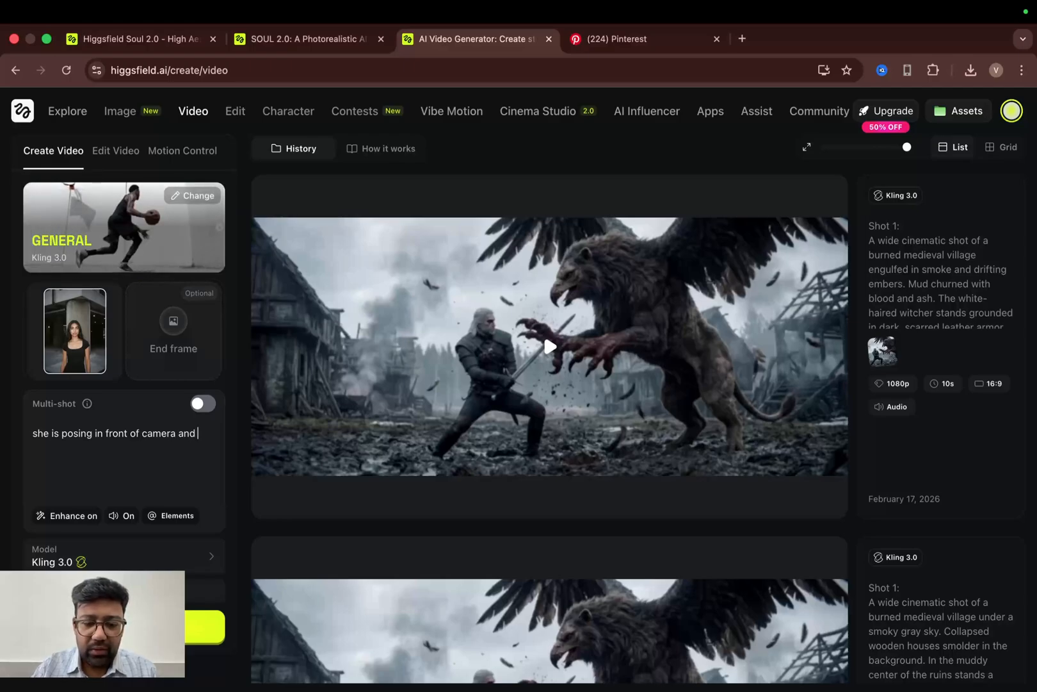
text( just showing)
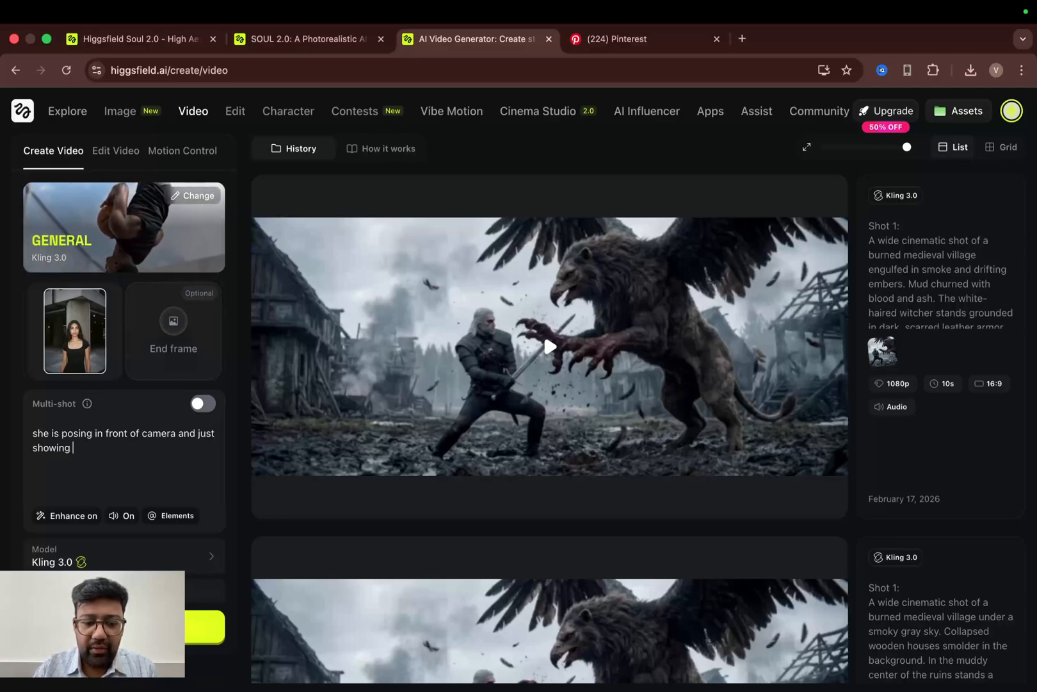
text( some moves of her for fashion street p)
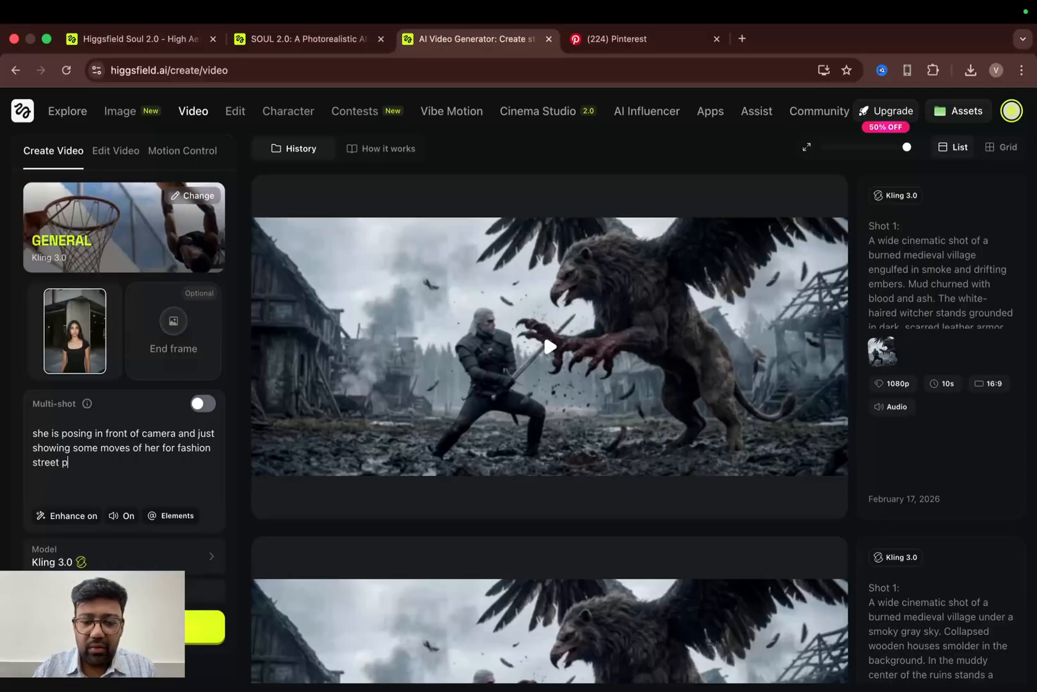
text(raphy)
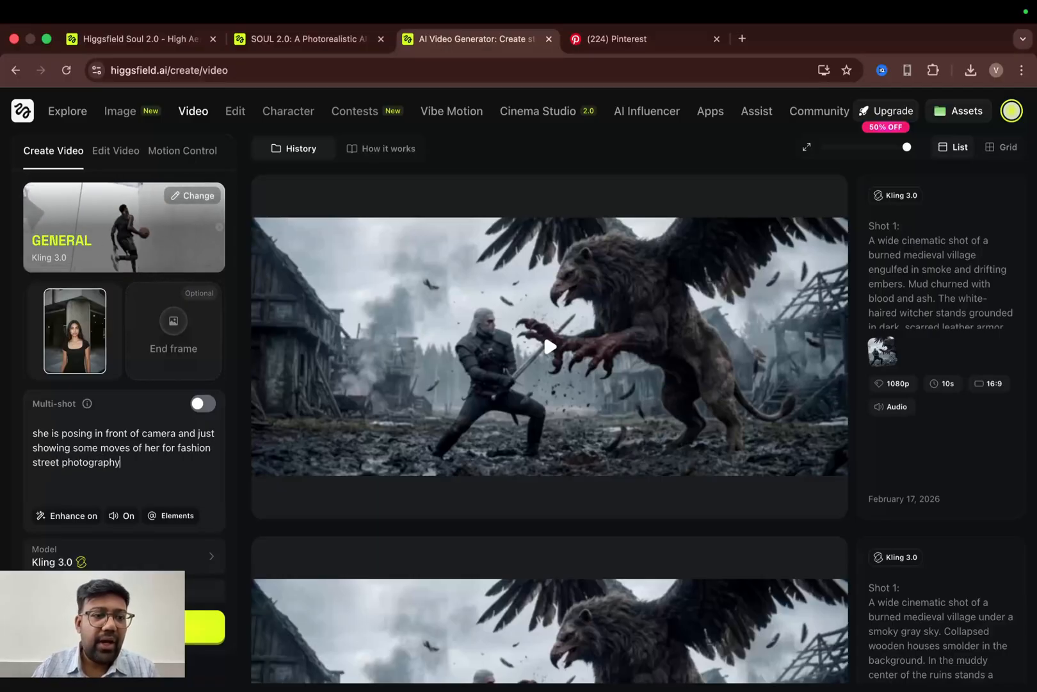
- Switch the video model from Kling 3.0 to Grok Imagine
scroll(106, 481, down, 1)
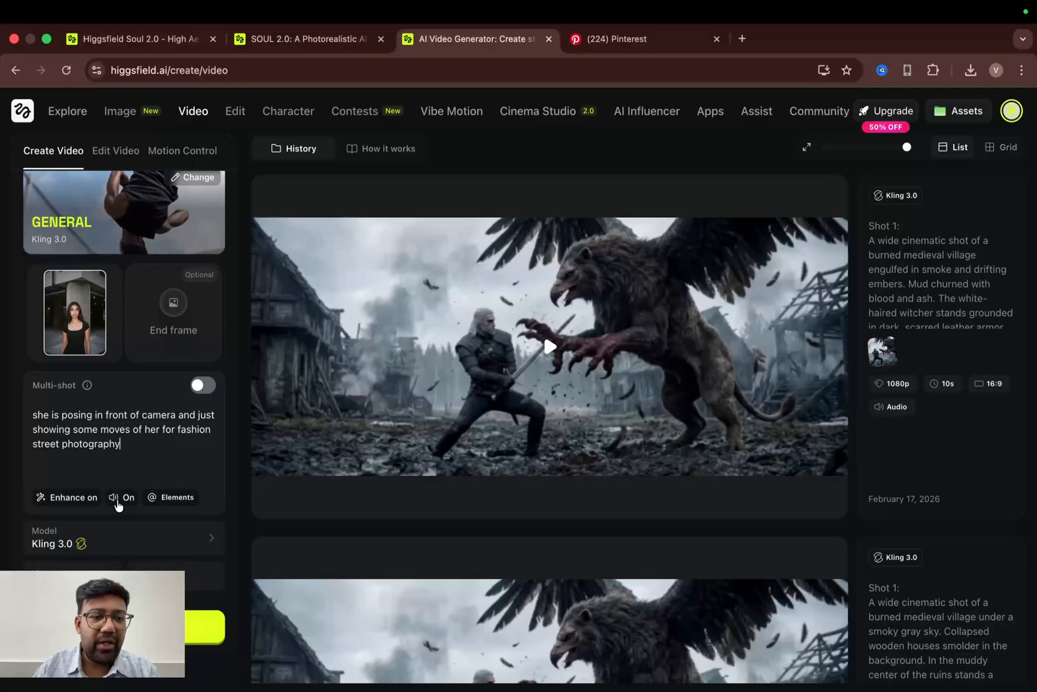
click(168, 578)
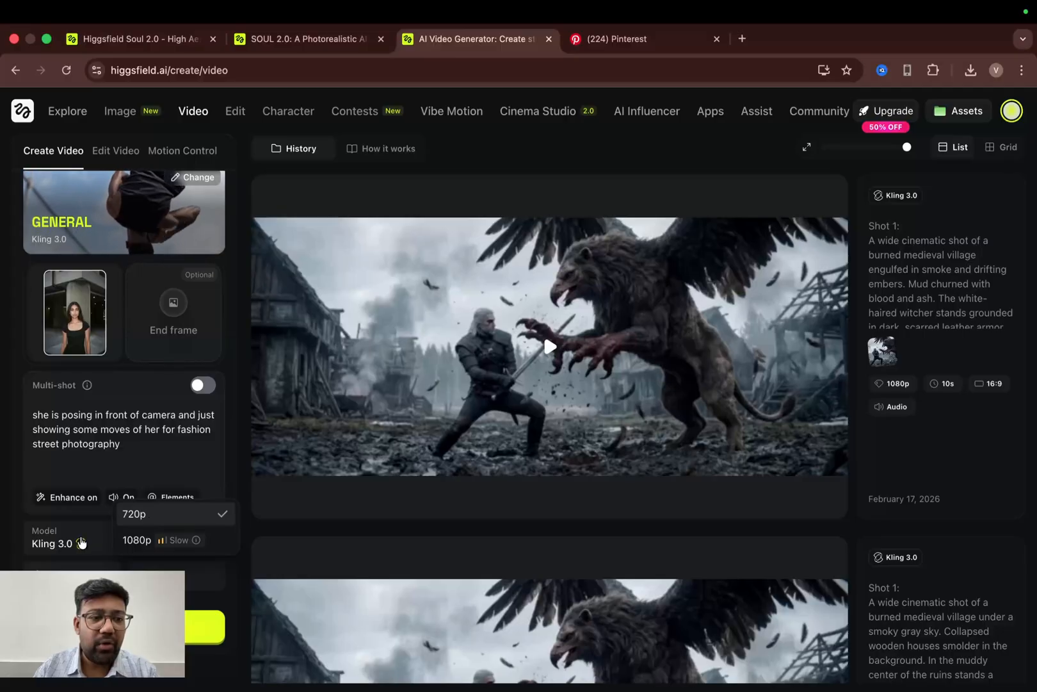
click(91, 544)
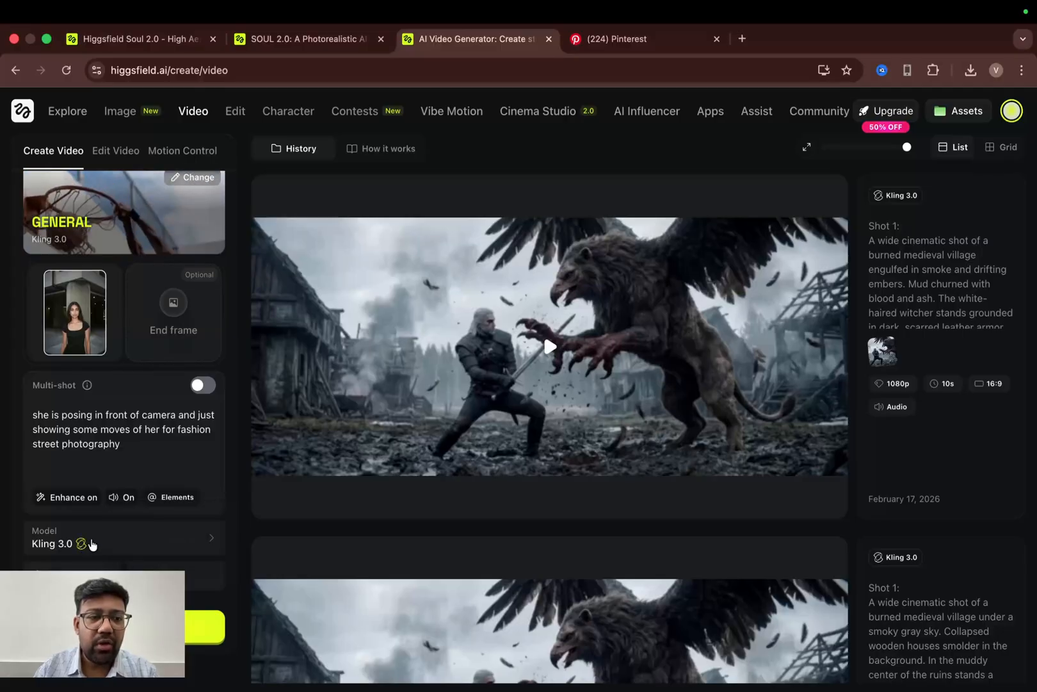
click(90, 545)
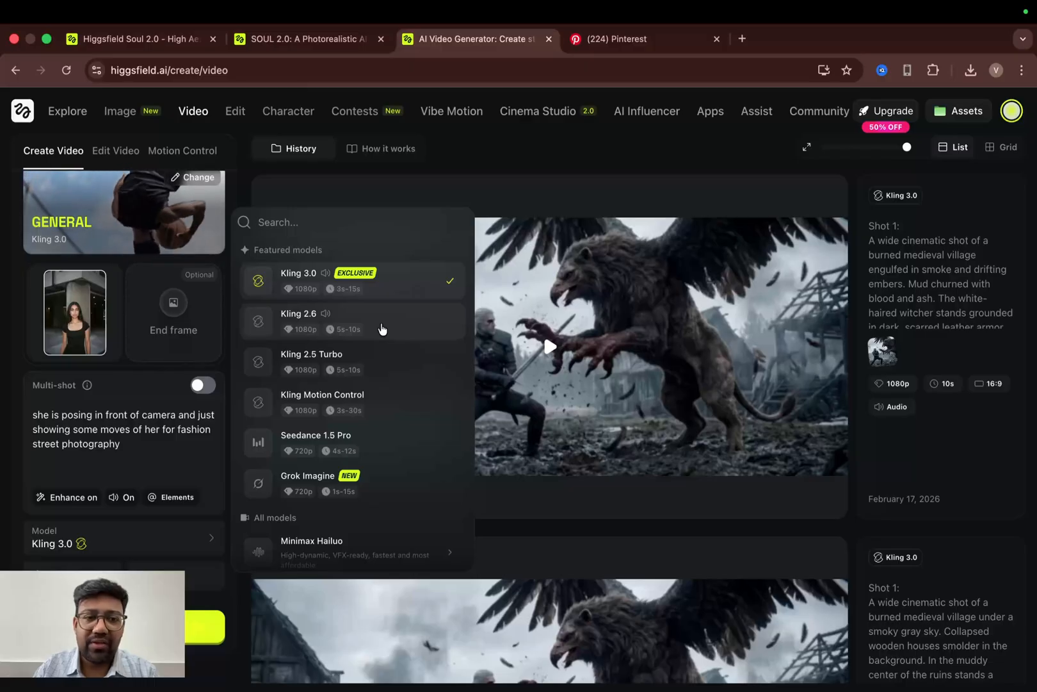
scroll(394, 394, down, 3)
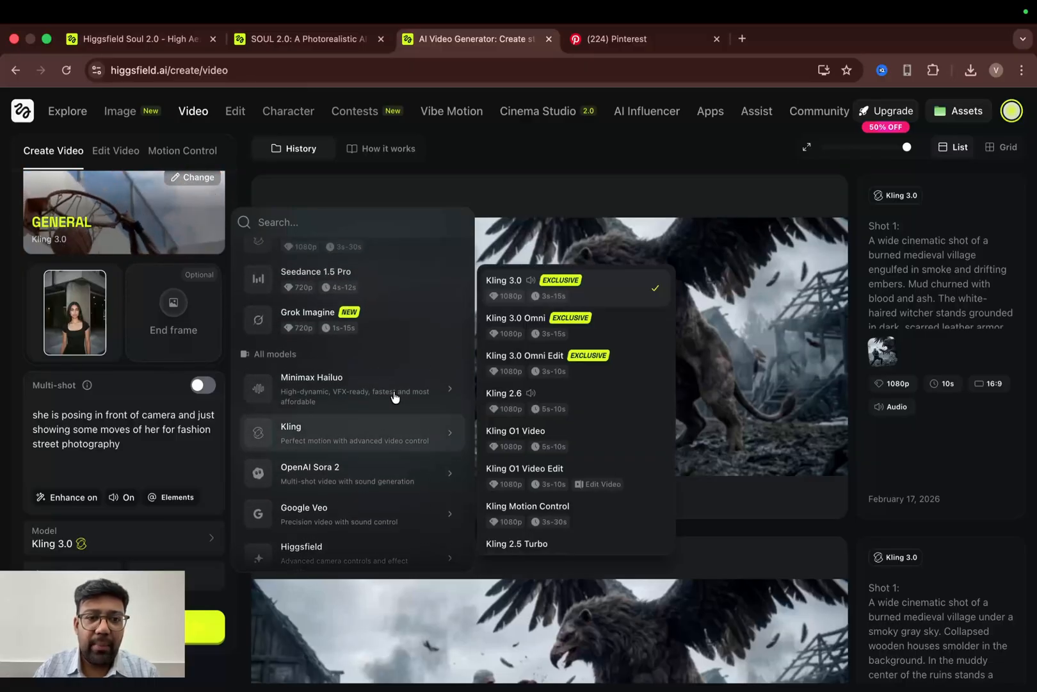
mouse_move(392, 390)
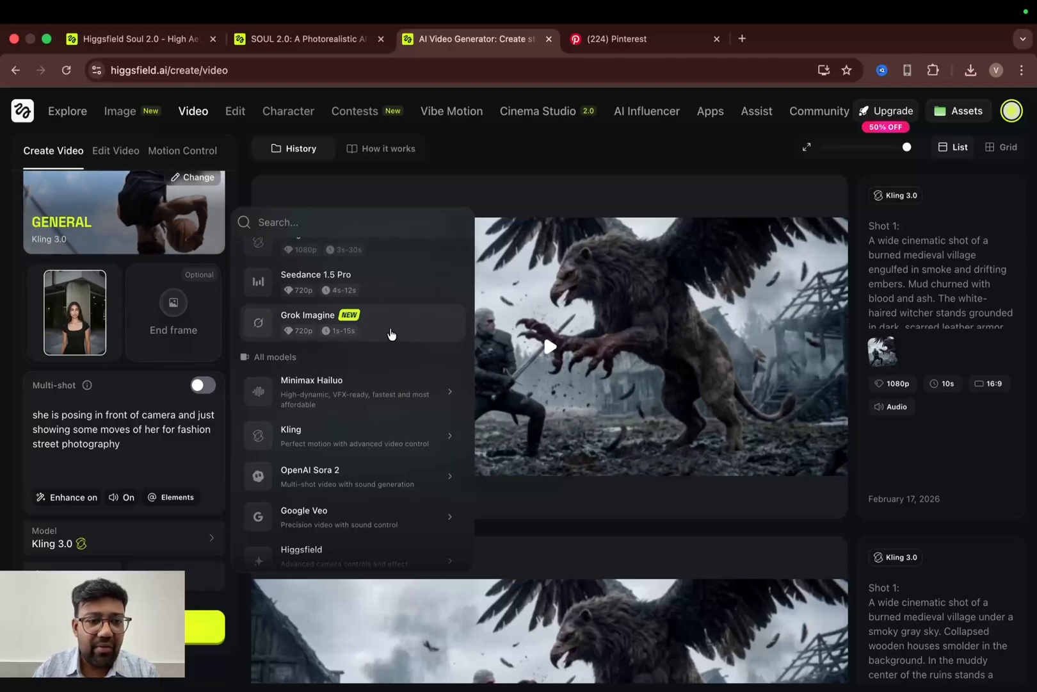
click(391, 334)
- Set the video aspect ratio to 3:4
click(109, 543)
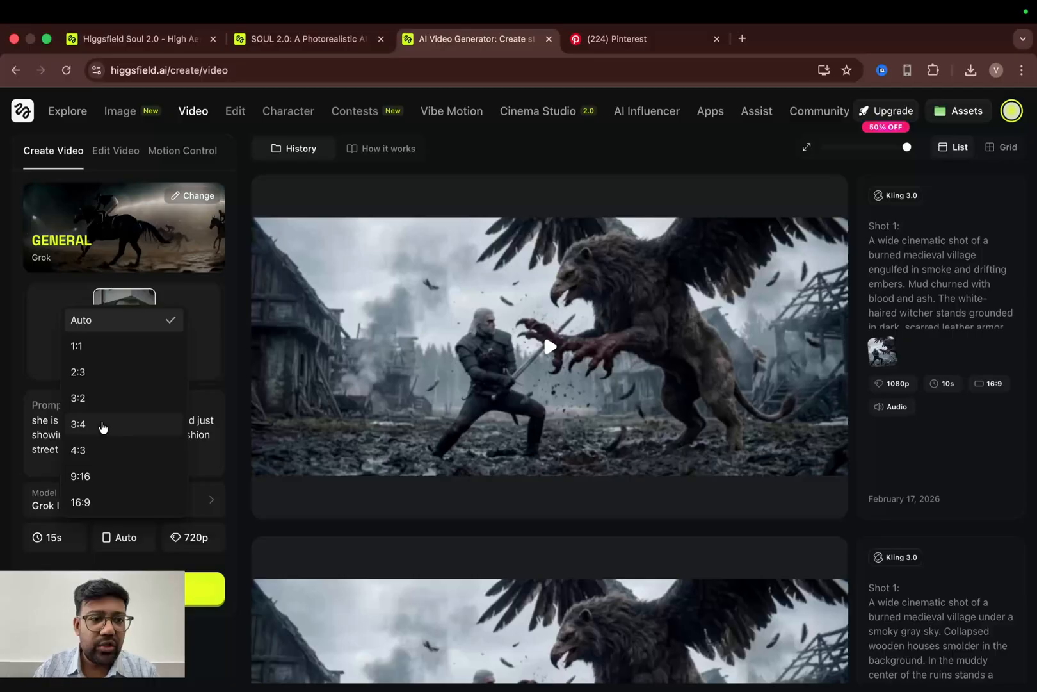
click(92, 477)
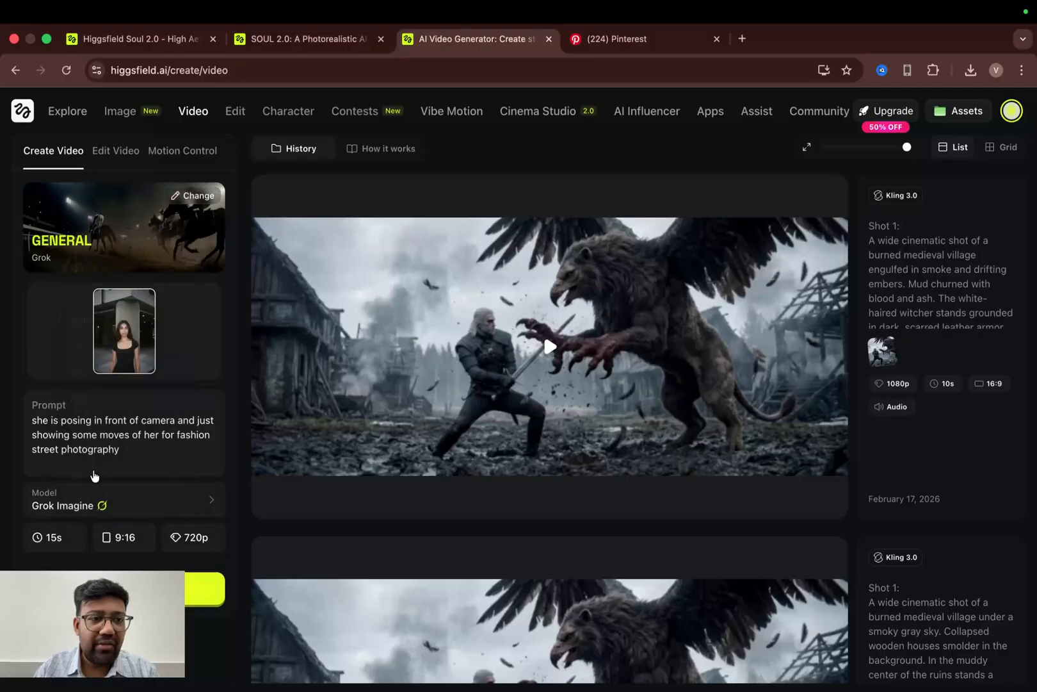
click(113, 533)
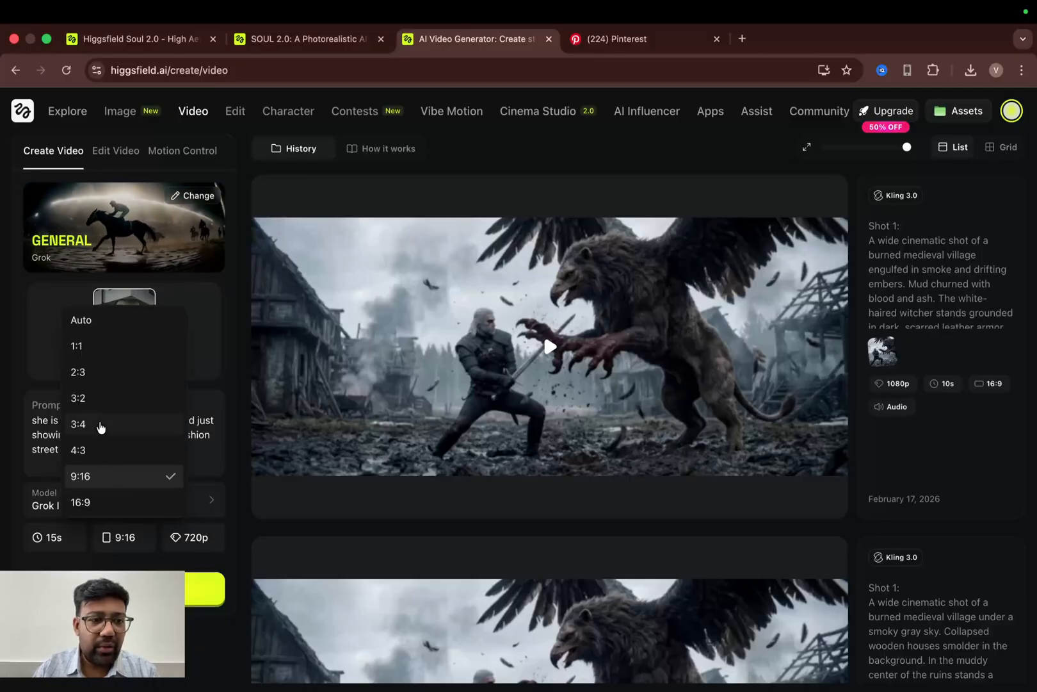
click(99, 424)
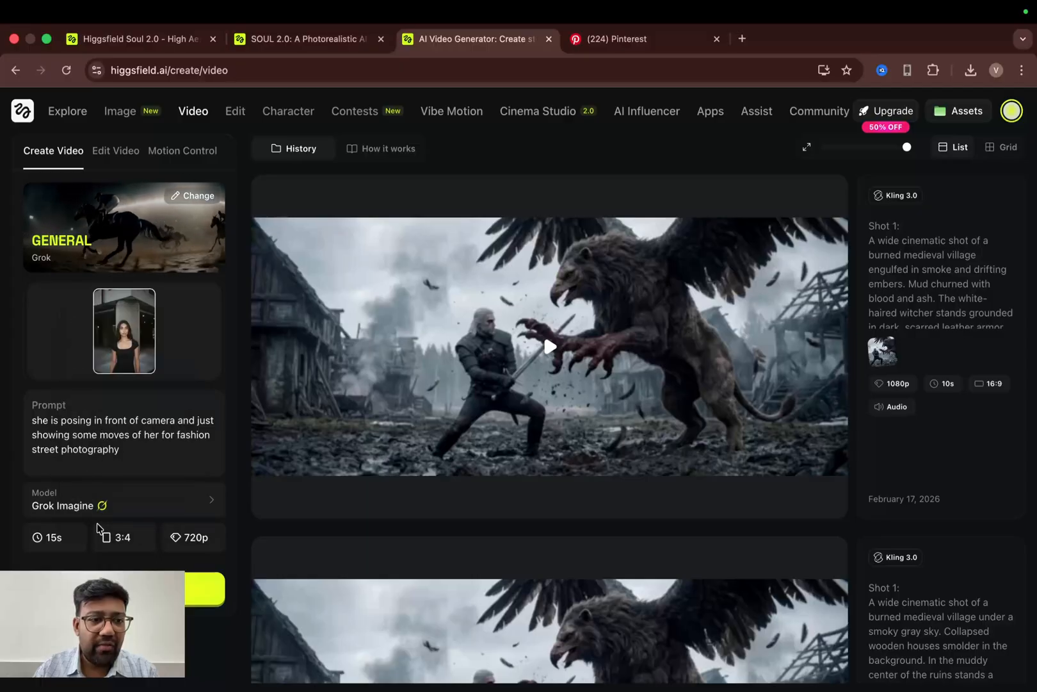
- Set the duration to 6s and generate the Grok Imagine video
click(45, 541)
click(44, 426)
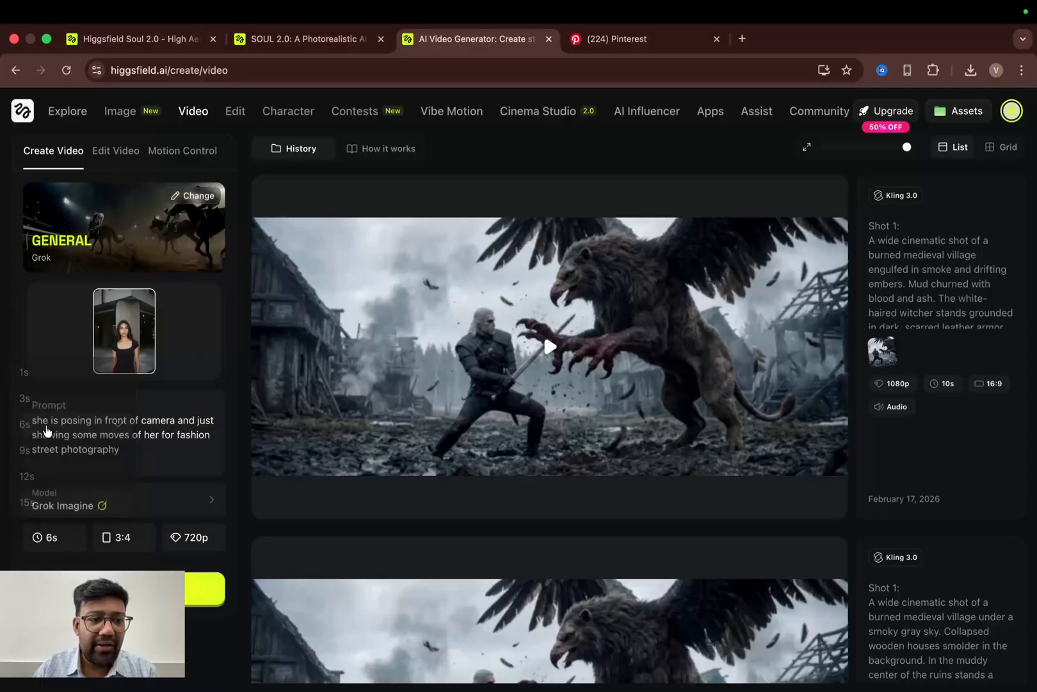
click(205, 587)
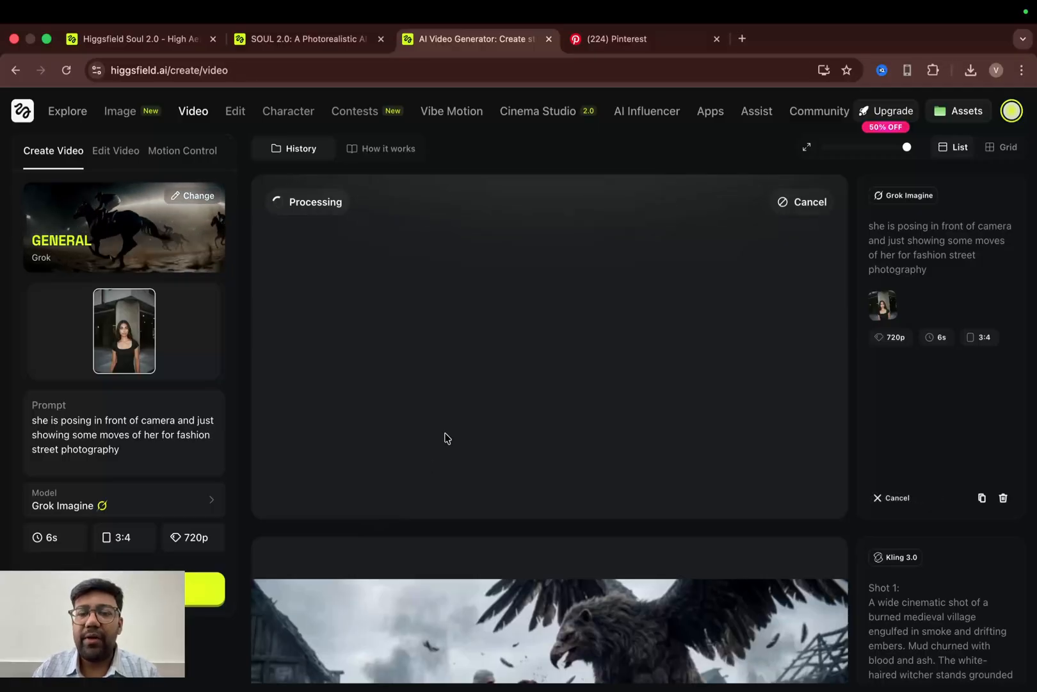
- Switch the model back to Kling 3.0 and generate a second video with the same prompt and start frame
click(187, 498)
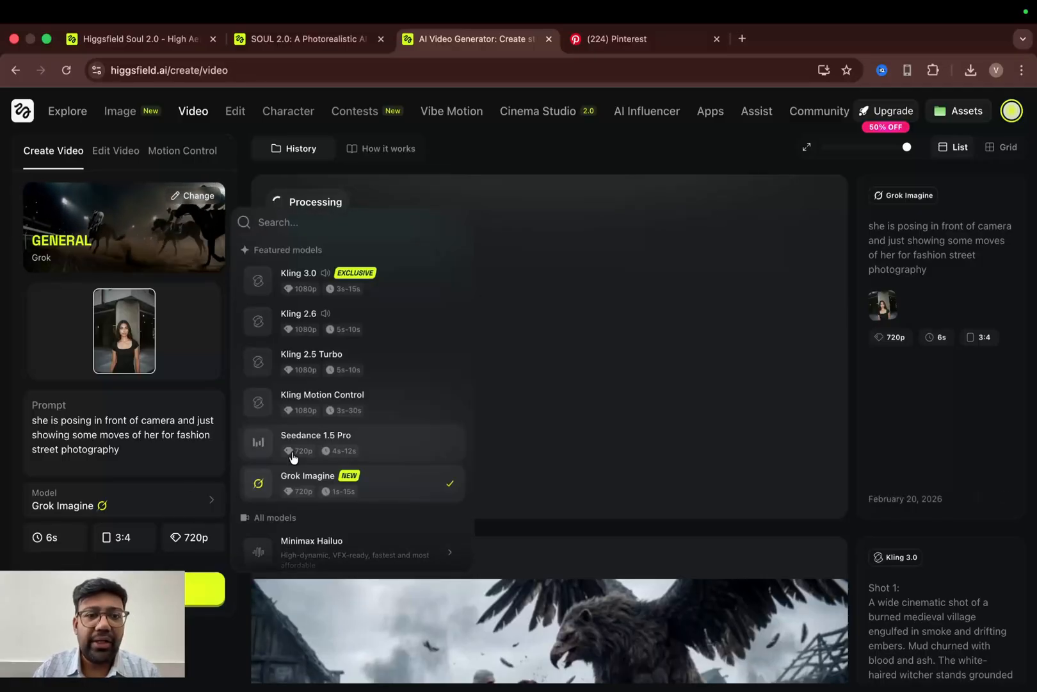
click(387, 282)
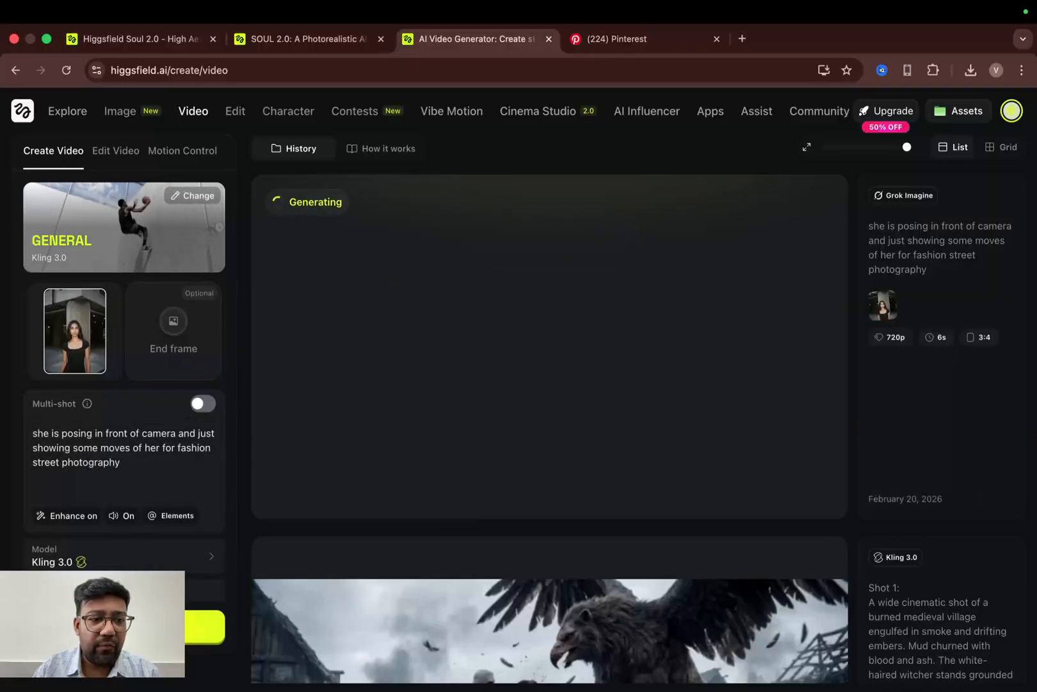
click(138, 627)
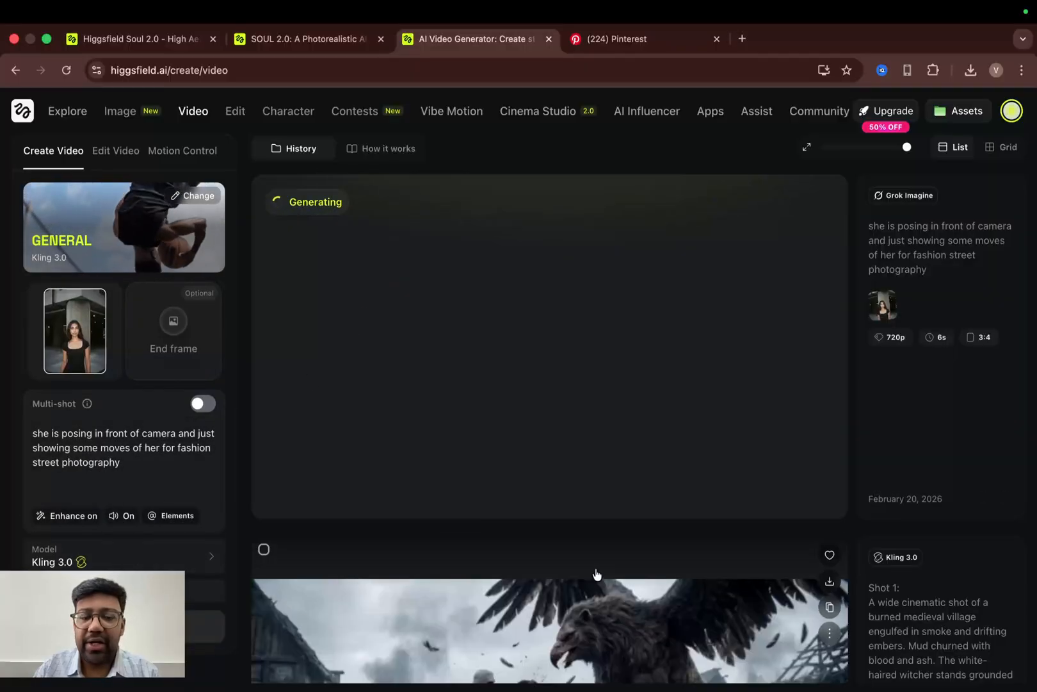
- Scroll through the history to check the progress of the two video generations
mouse_move(655, 512)
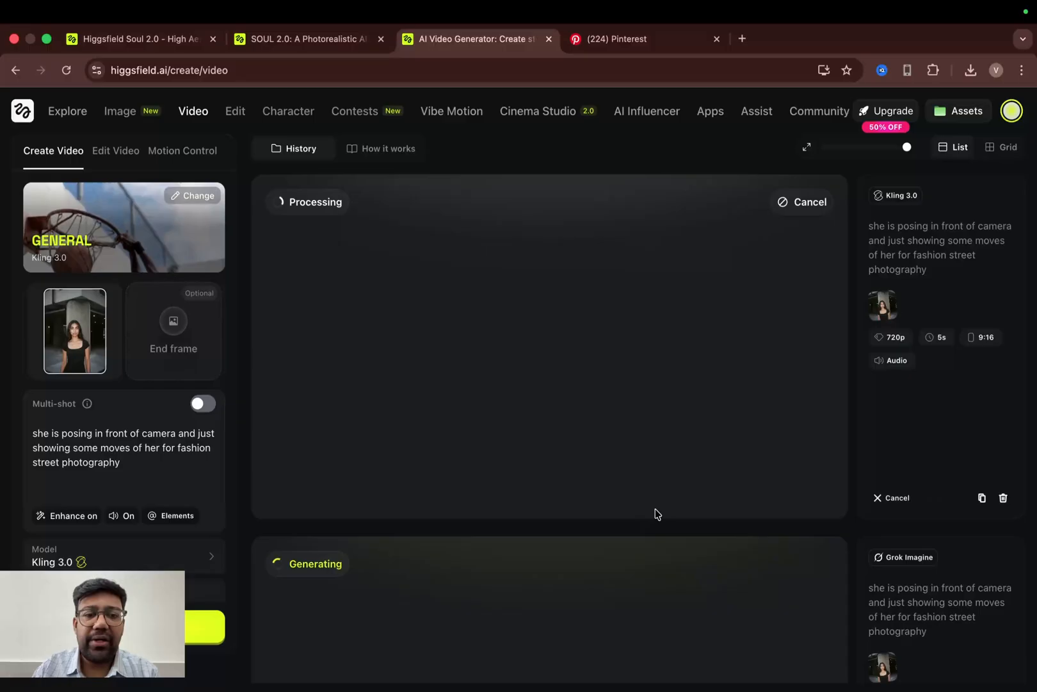
scroll(710, 468, down, 1)
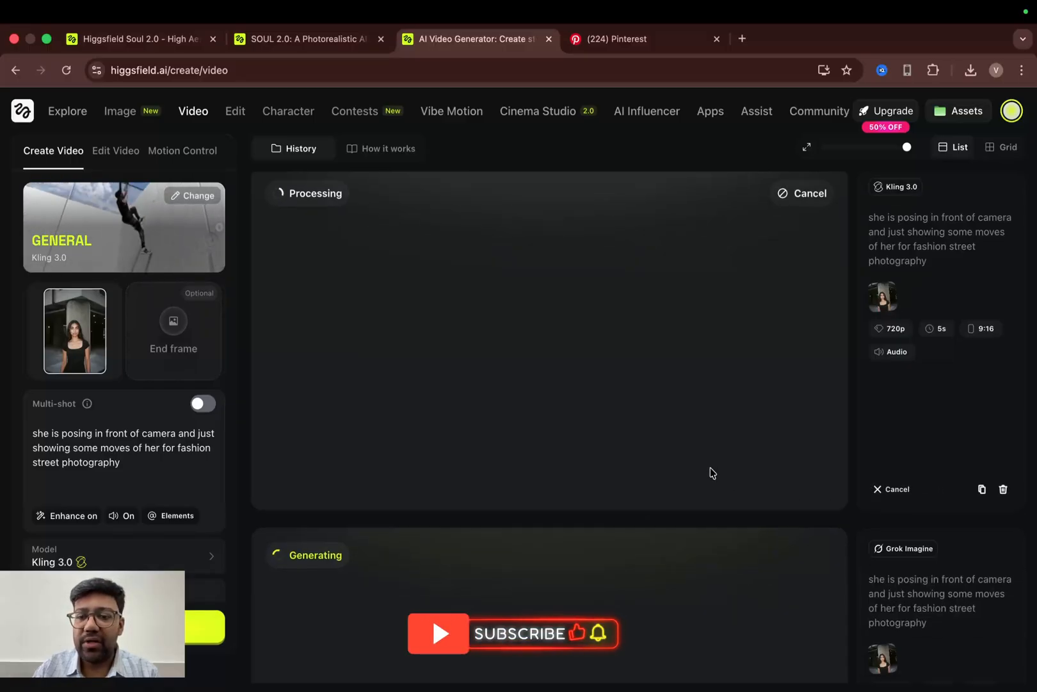
scroll(710, 473, down, 4)
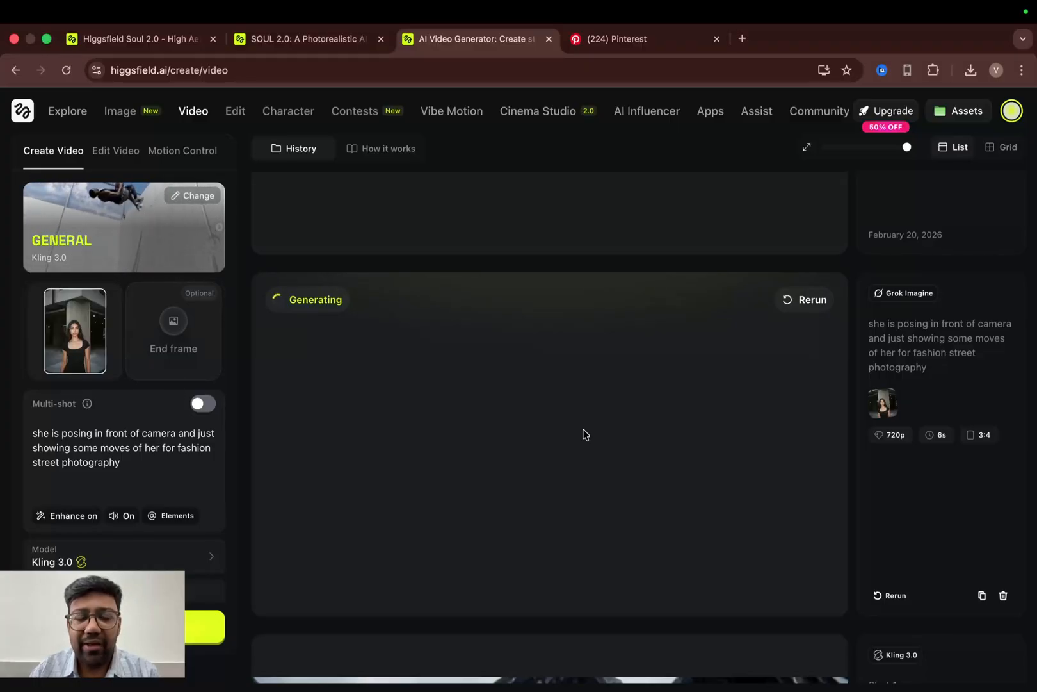
scroll(582, 434, up, 4)
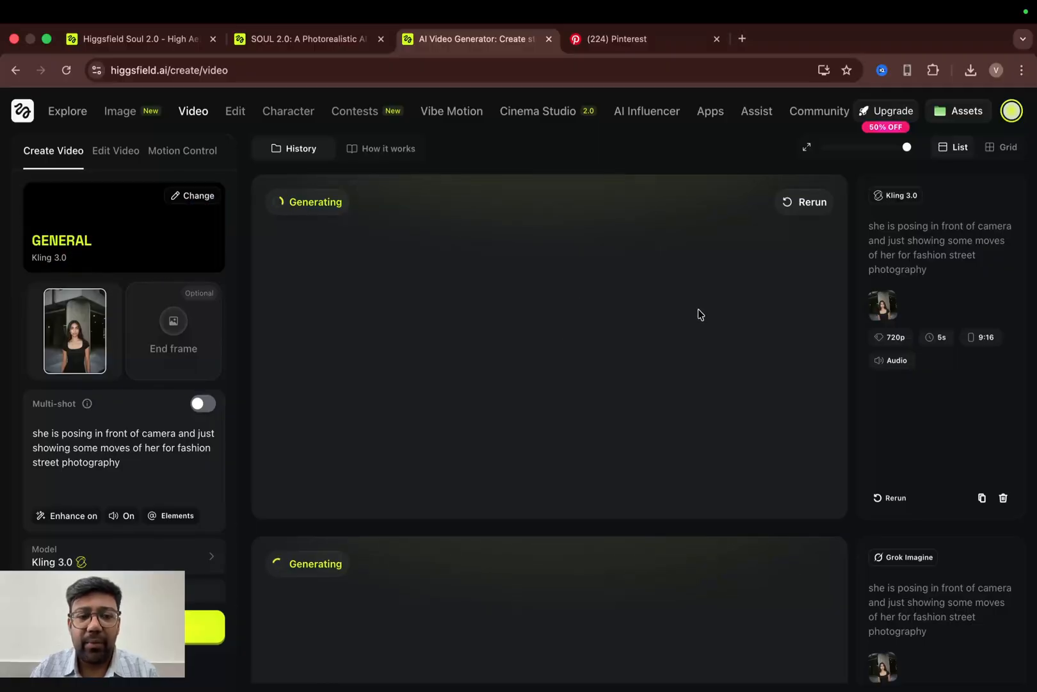
scroll(678, 327, down, 2)
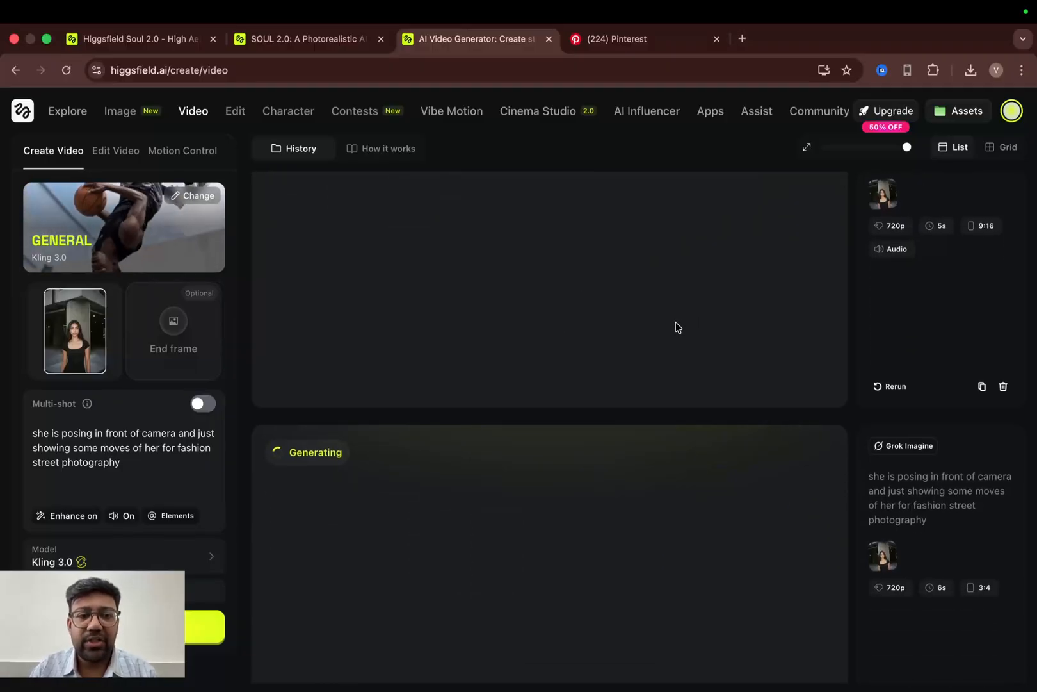
scroll(673, 369, down, 3)
scroll(675, 372, up, 1)
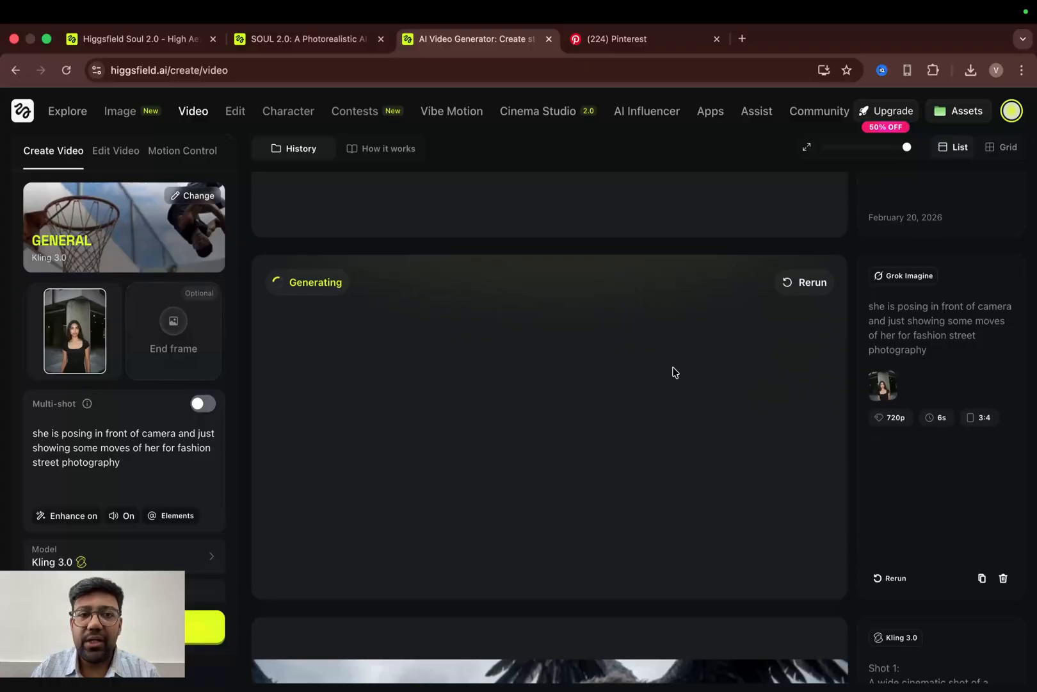
scroll(674, 371, up, 6)
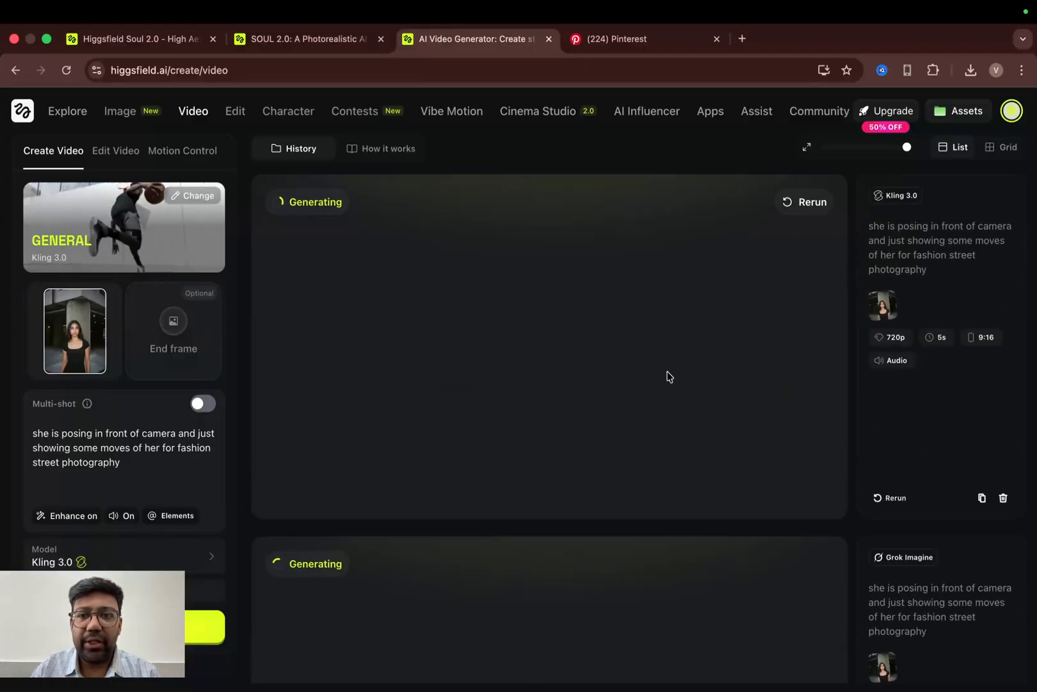
scroll(652, 369, down, 2)
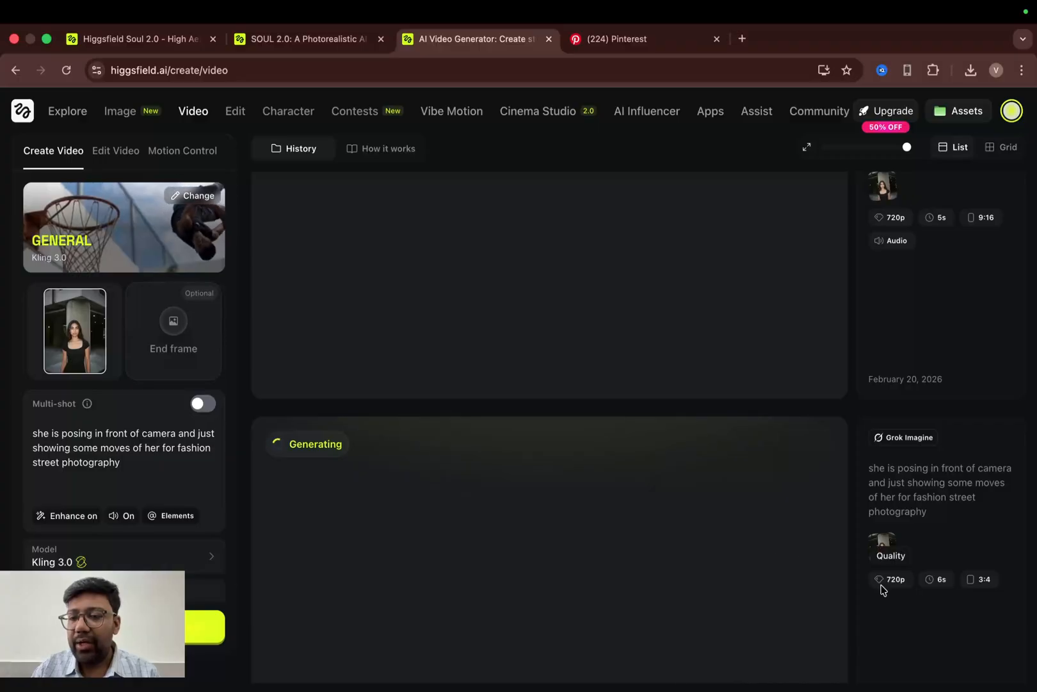
scroll(620, 491, down, 2)
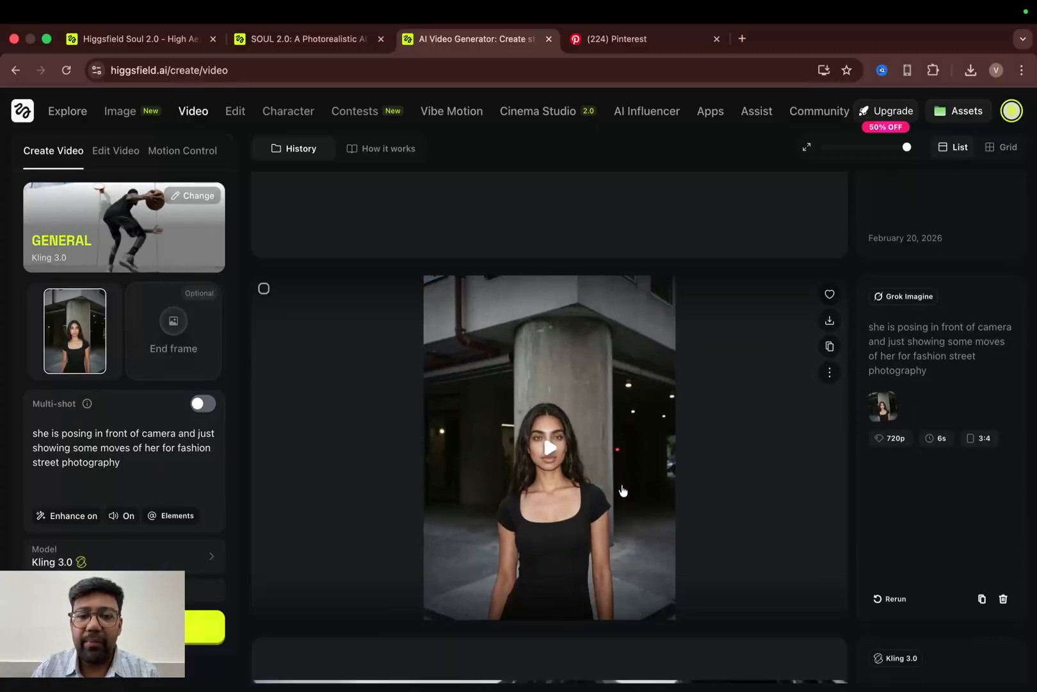
- Play the finished Grok Imagine video in full screen, then exit full screen and pause it
click(552, 451)
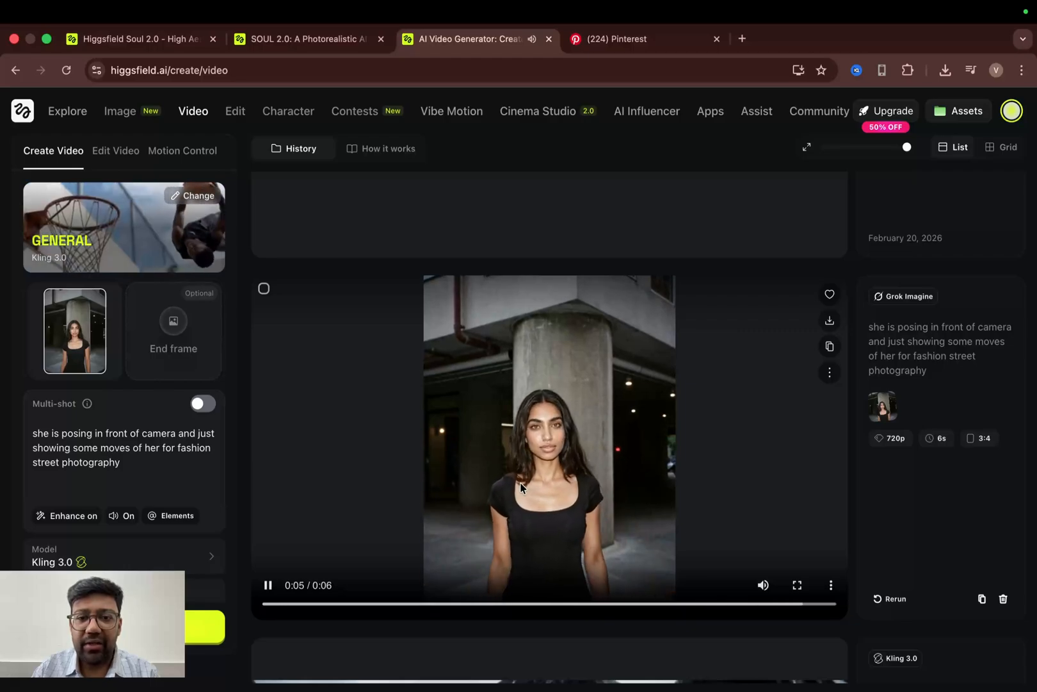
click(798, 584)
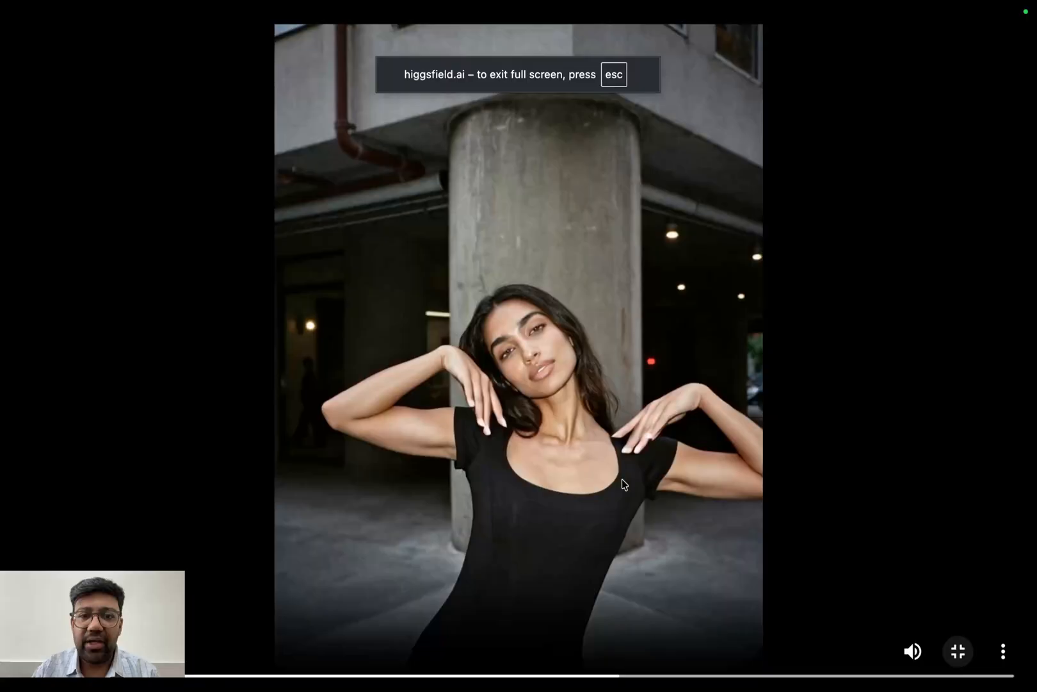
key(Escape)
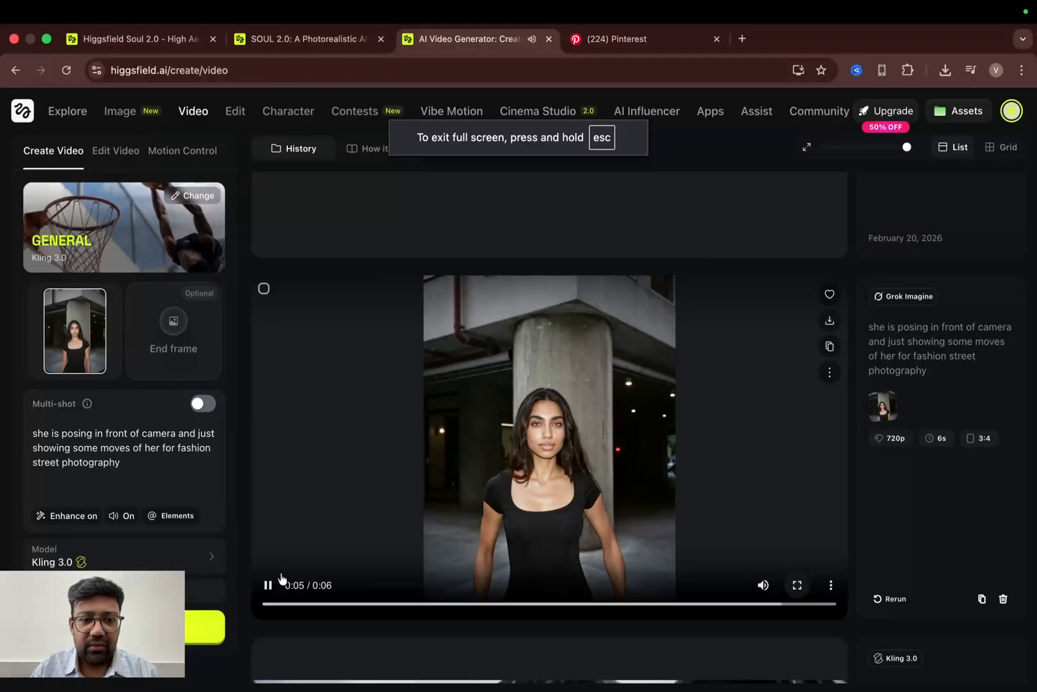
click(270, 584)
scroll(525, 451, up, 4)
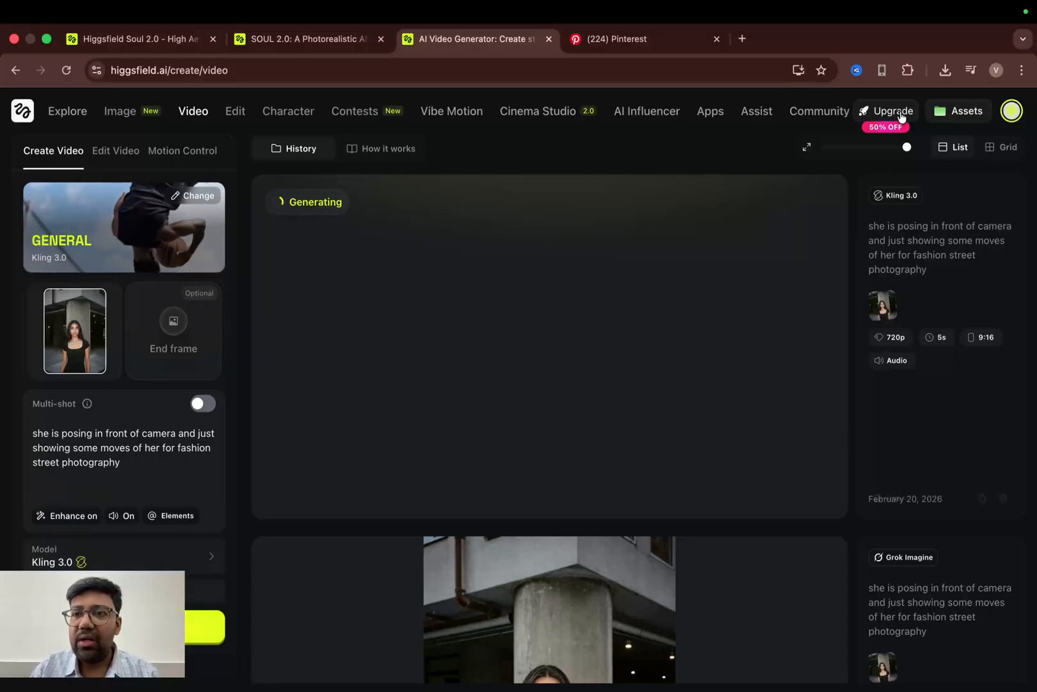
- Open the pricing page in a new tab, review the plans and comparison, and return to the video tab
middle_click(710, 110)
click(602, 40)
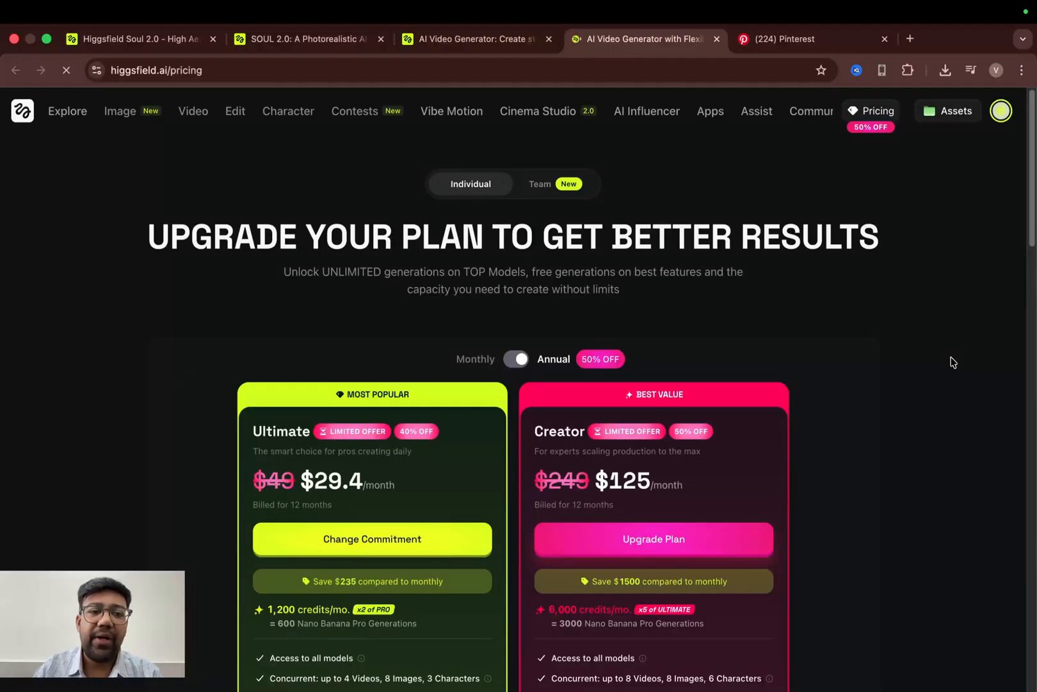
scroll(909, 413, down, 10)
scroll(902, 423, down, 2)
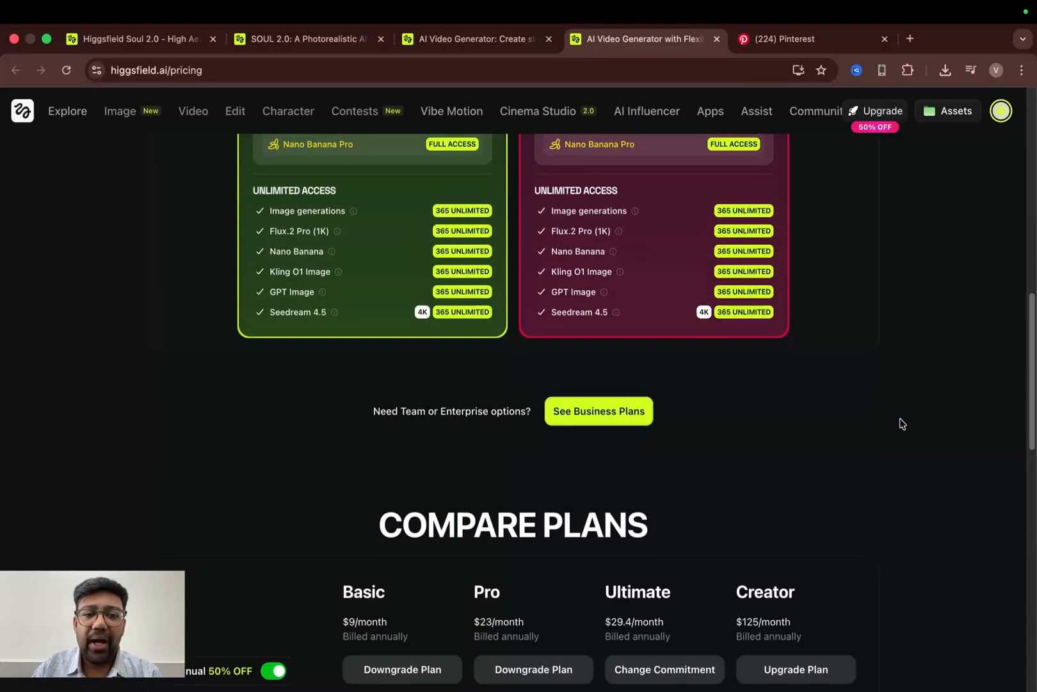
scroll(901, 424, up, 6)
scroll(901, 424, down, 11)
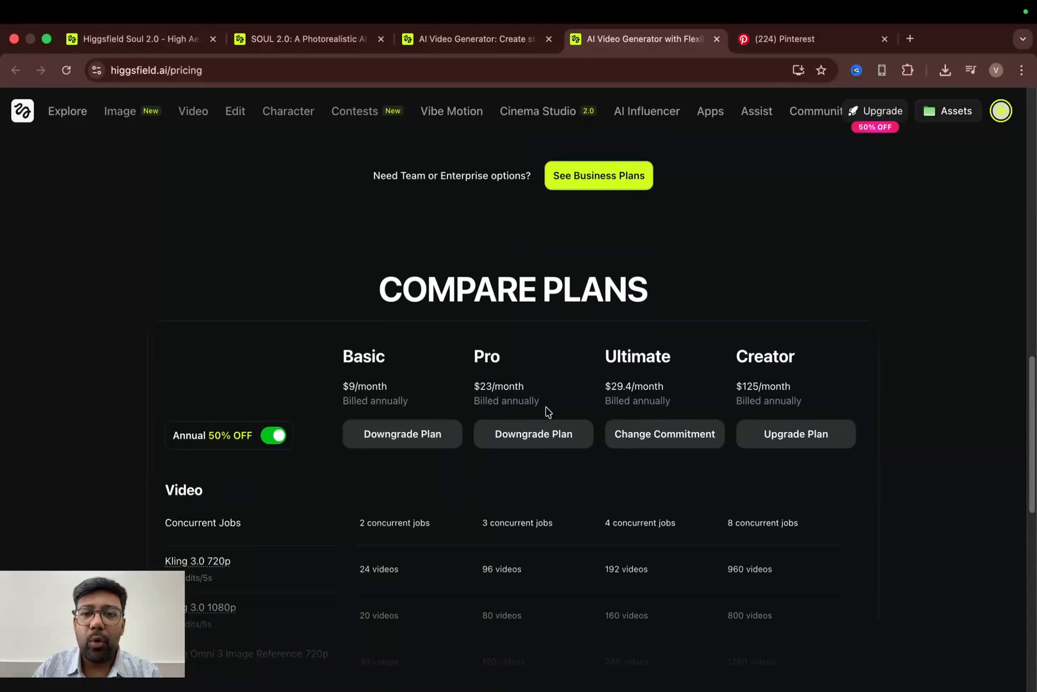
scroll(484, 394, up, 10)
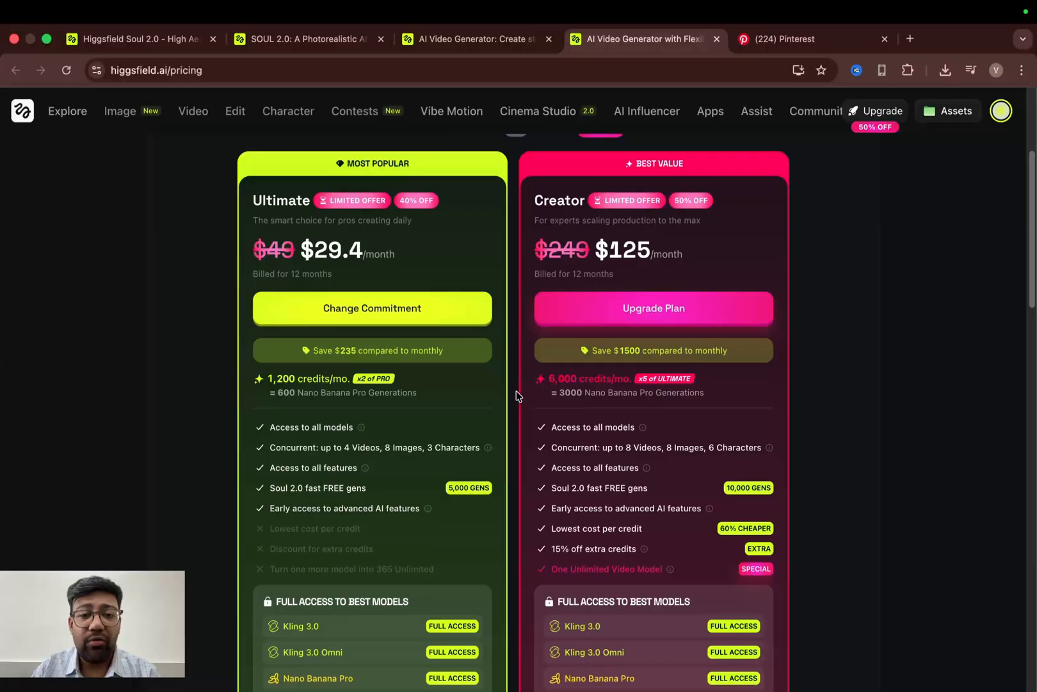
scroll(518, 394, down, 4)
scroll(517, 394, down, 15)
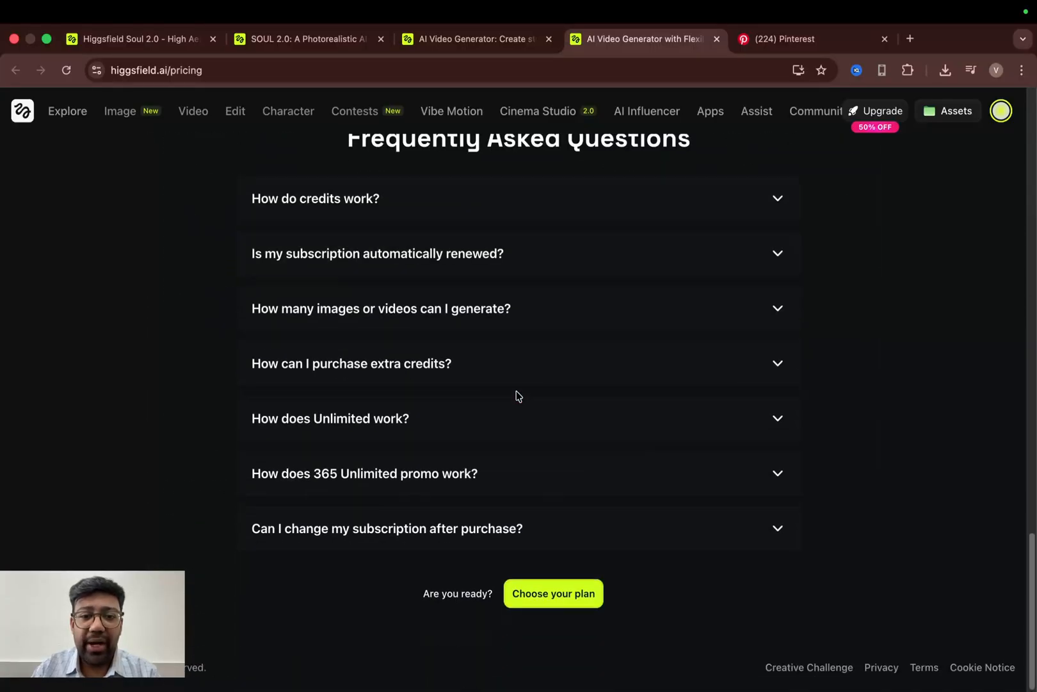
scroll(517, 395, up, 8)
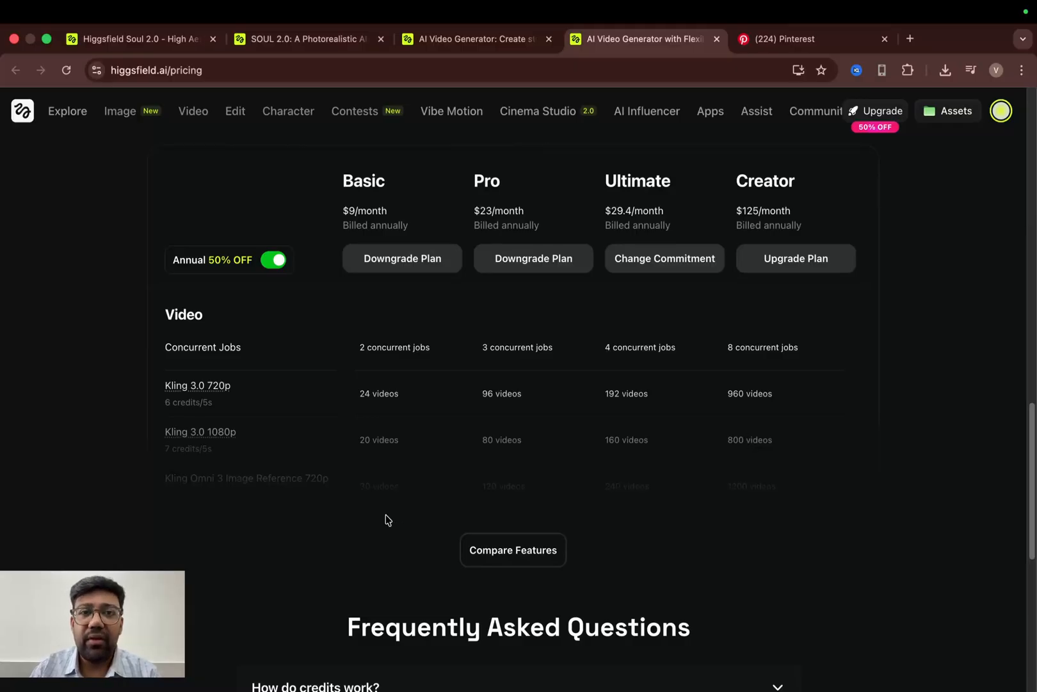
click(475, 40)
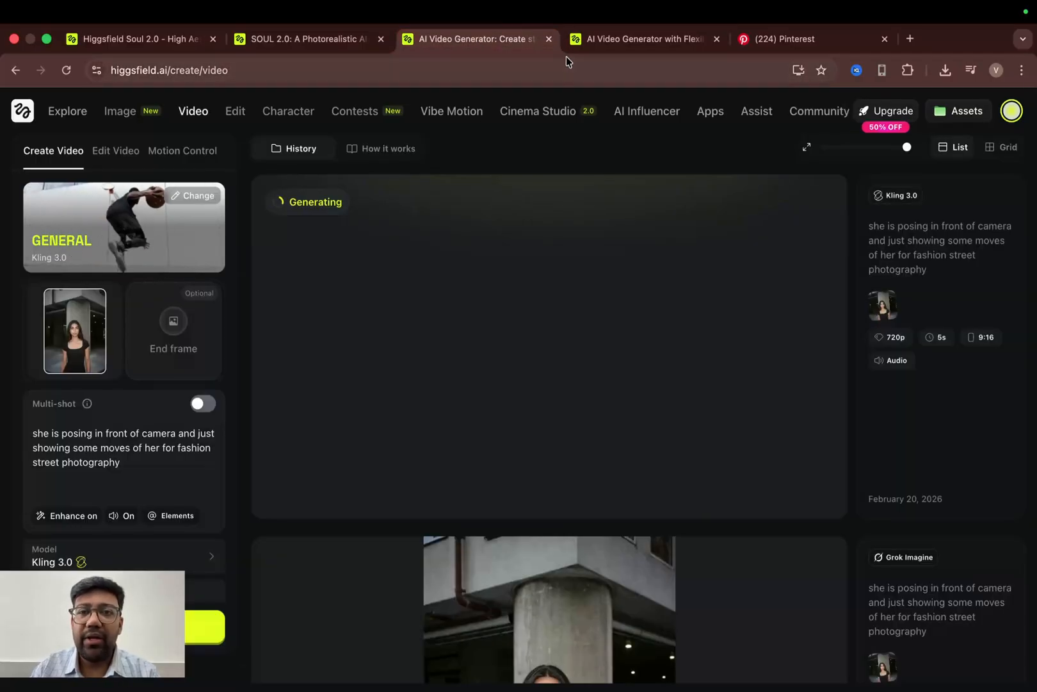
- Revisit the pricing page and the Soul 2.0 blog tab, then return to the video generation tab
click(621, 39)
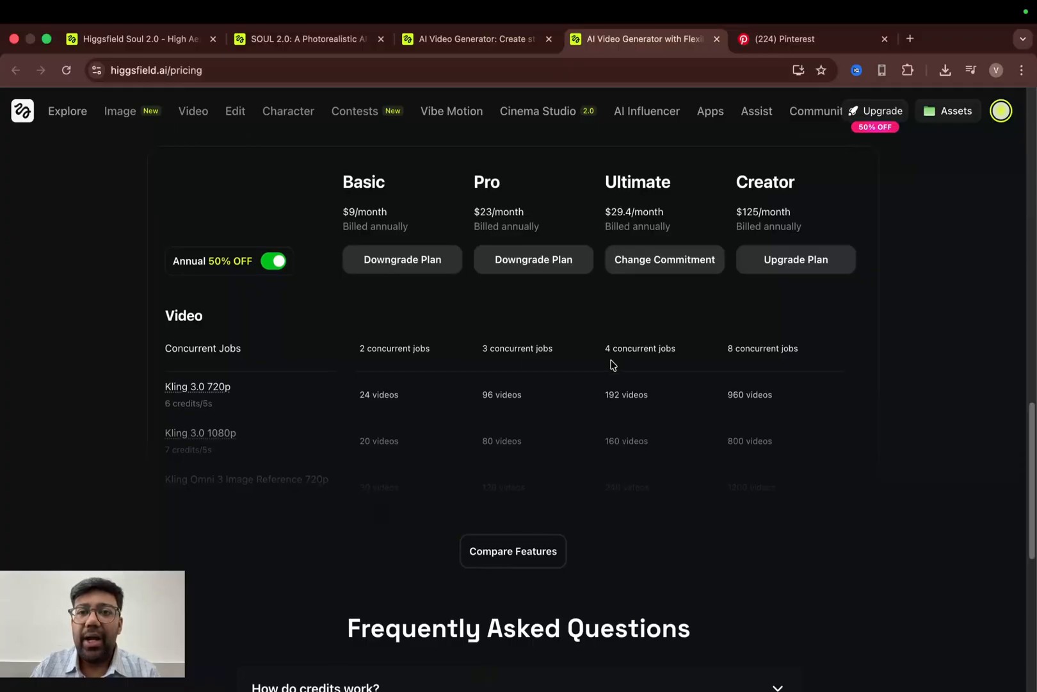
scroll(612, 365, up, 8)
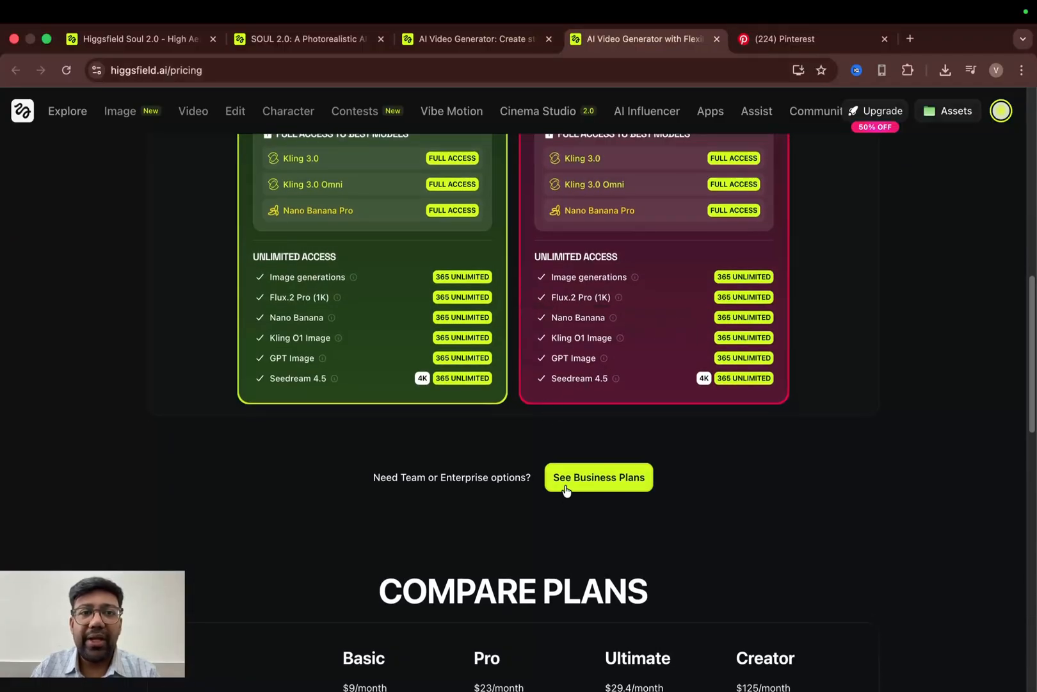
click(307, 39)
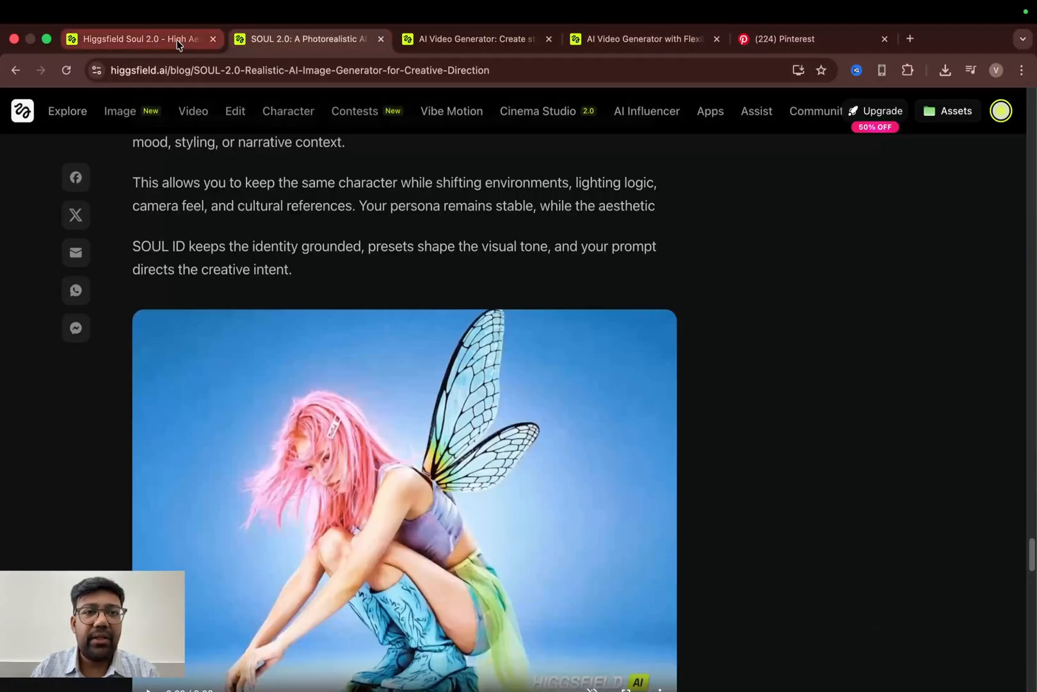
click(484, 35)
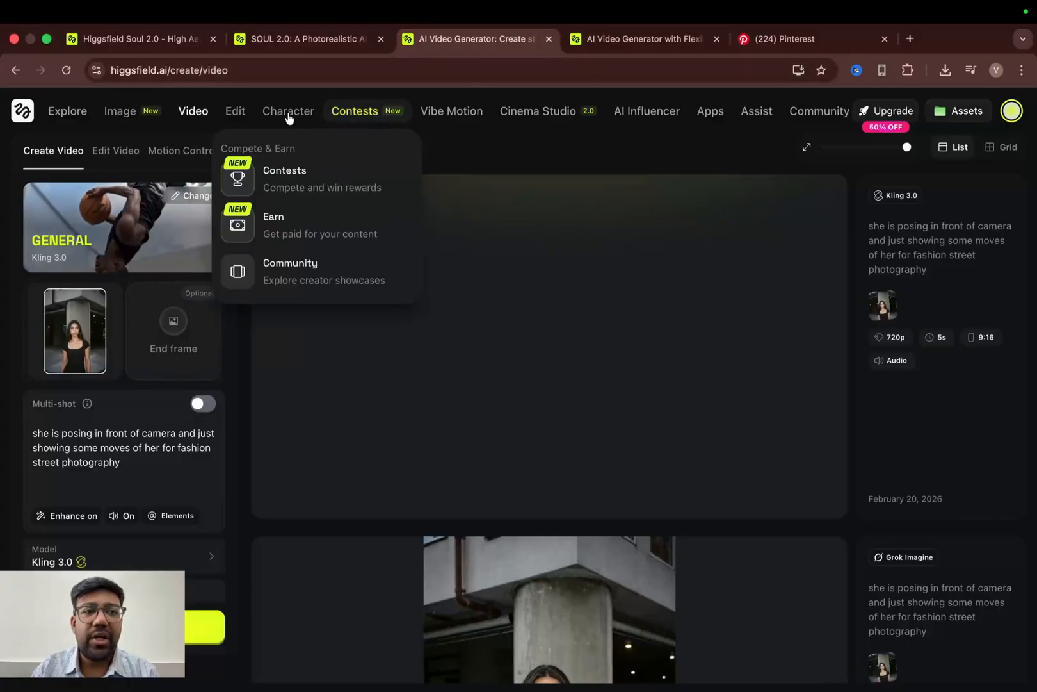
- Play the finished Kling 3.0 video in full screen, then exit full screen
mouse_move(128, 113)
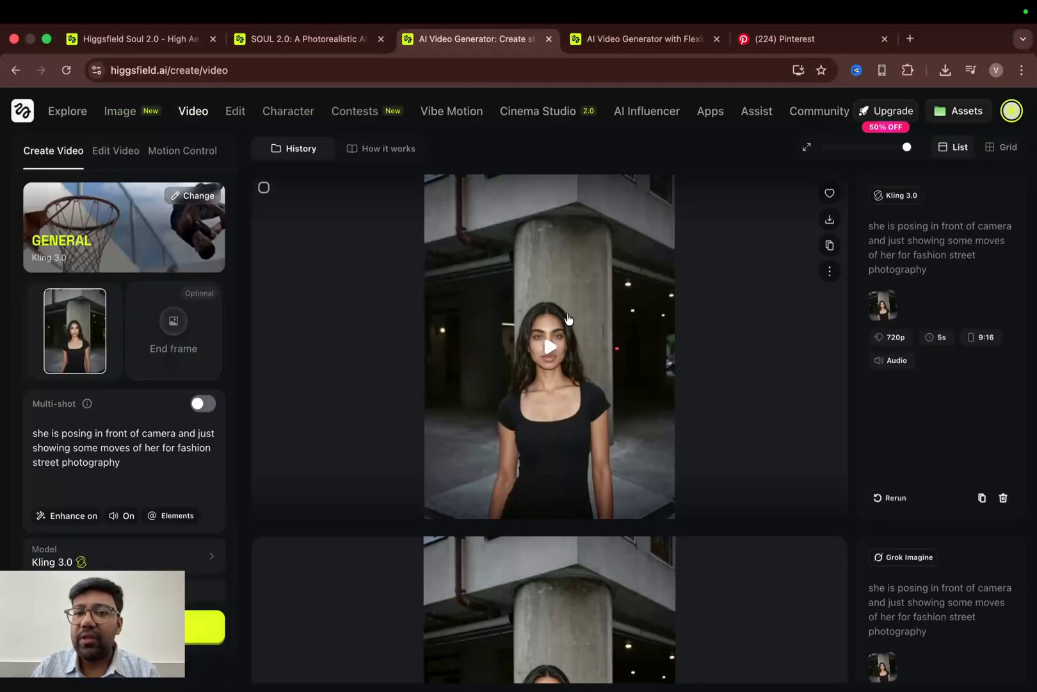
click(552, 349)
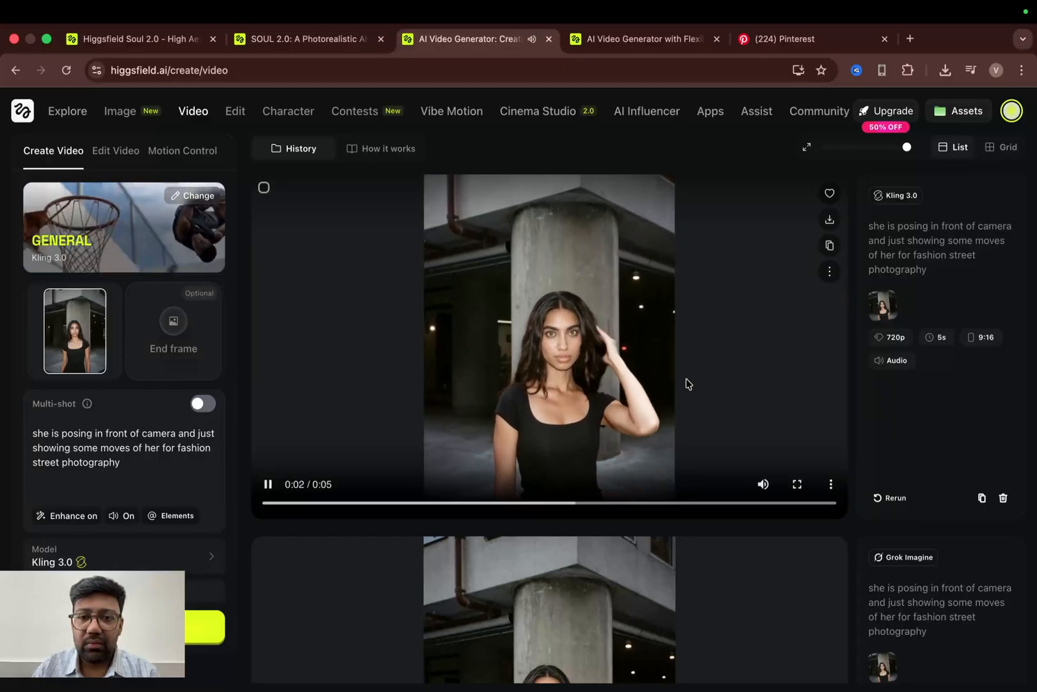
click(797, 483)
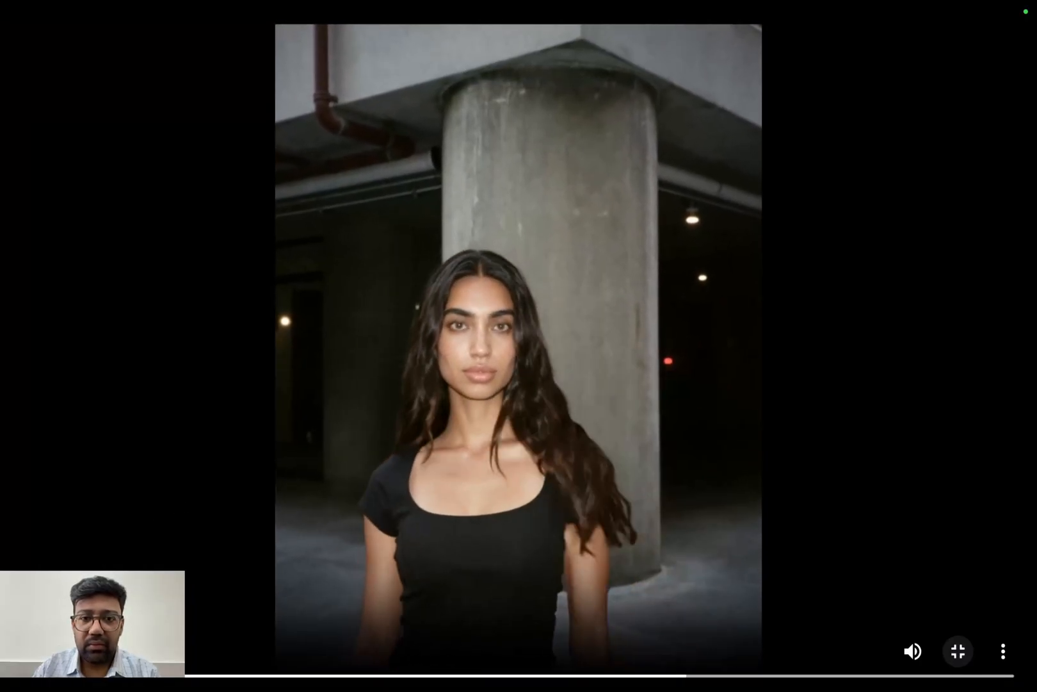
click(958, 652)
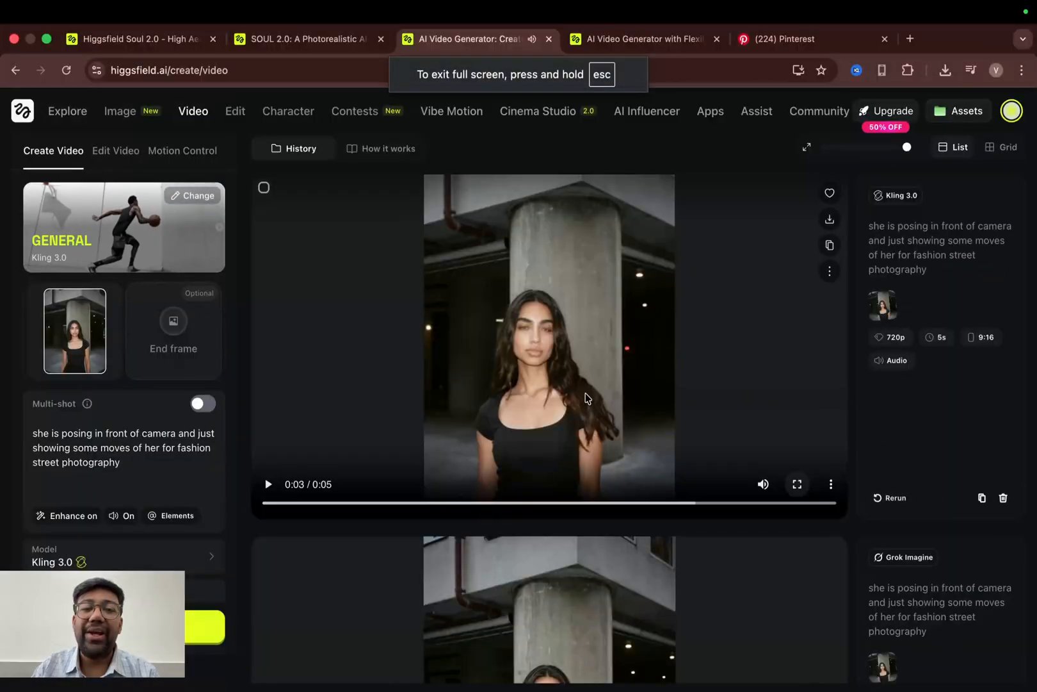